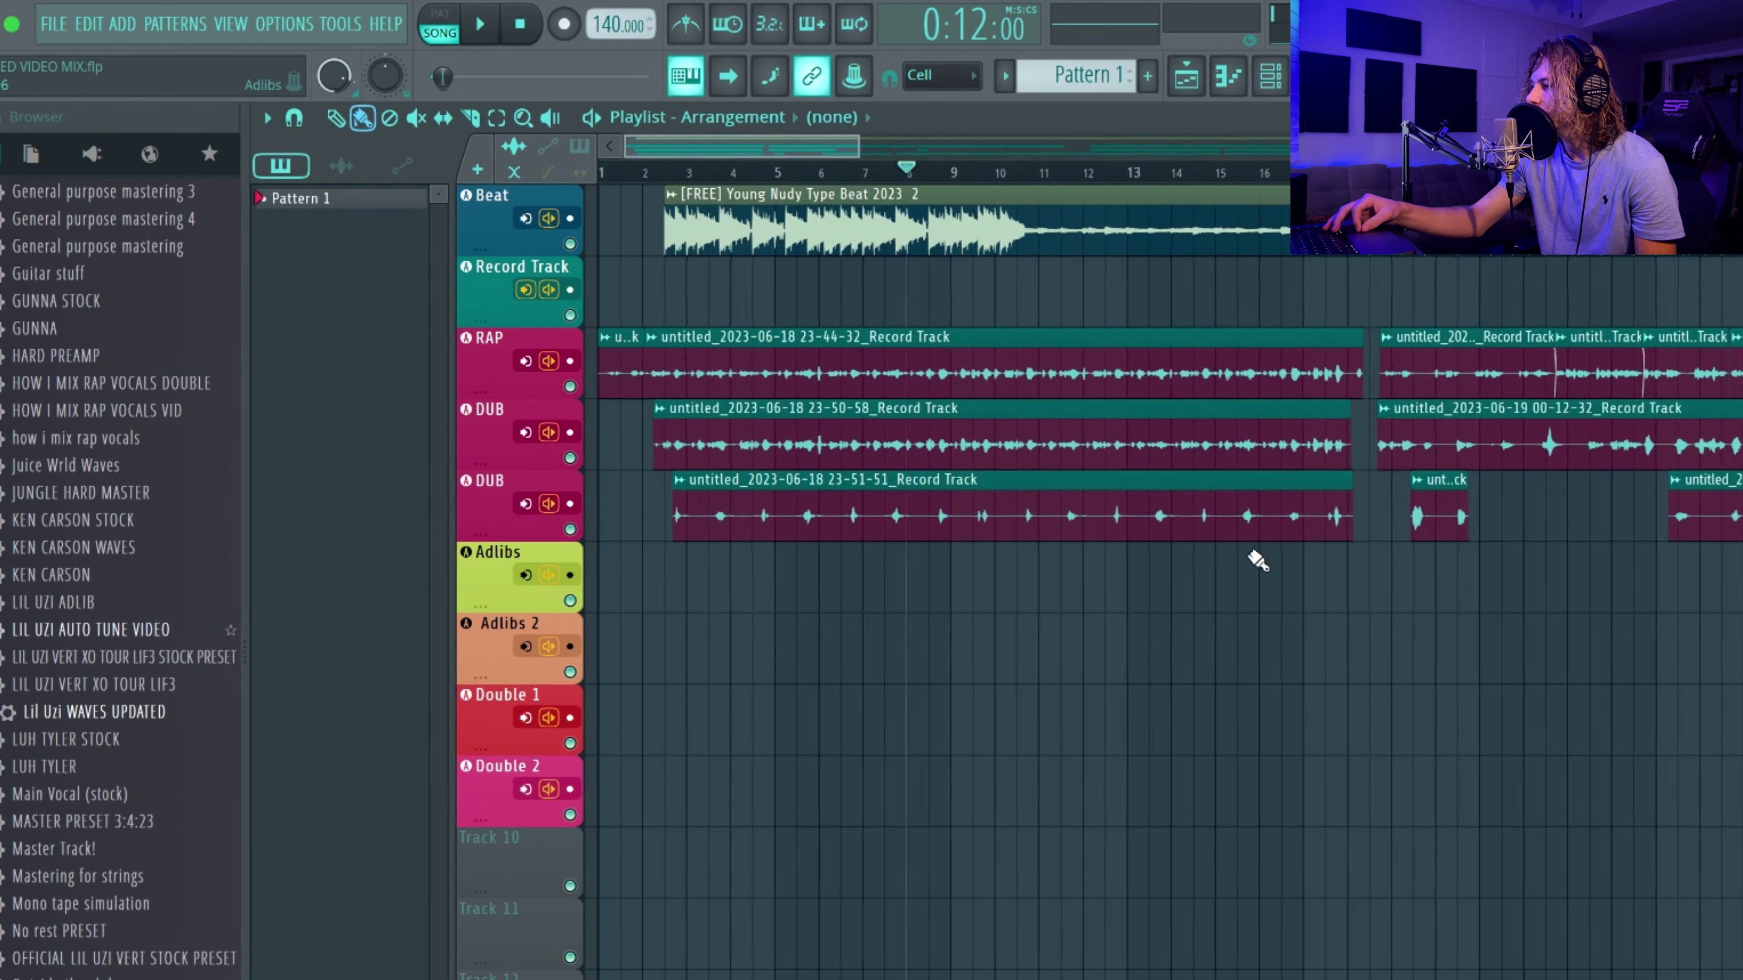
# - Look over the beat and vocal clips in the arrangement and bring up the mixer
pyautogui.scroll(-2, 1257, 564)
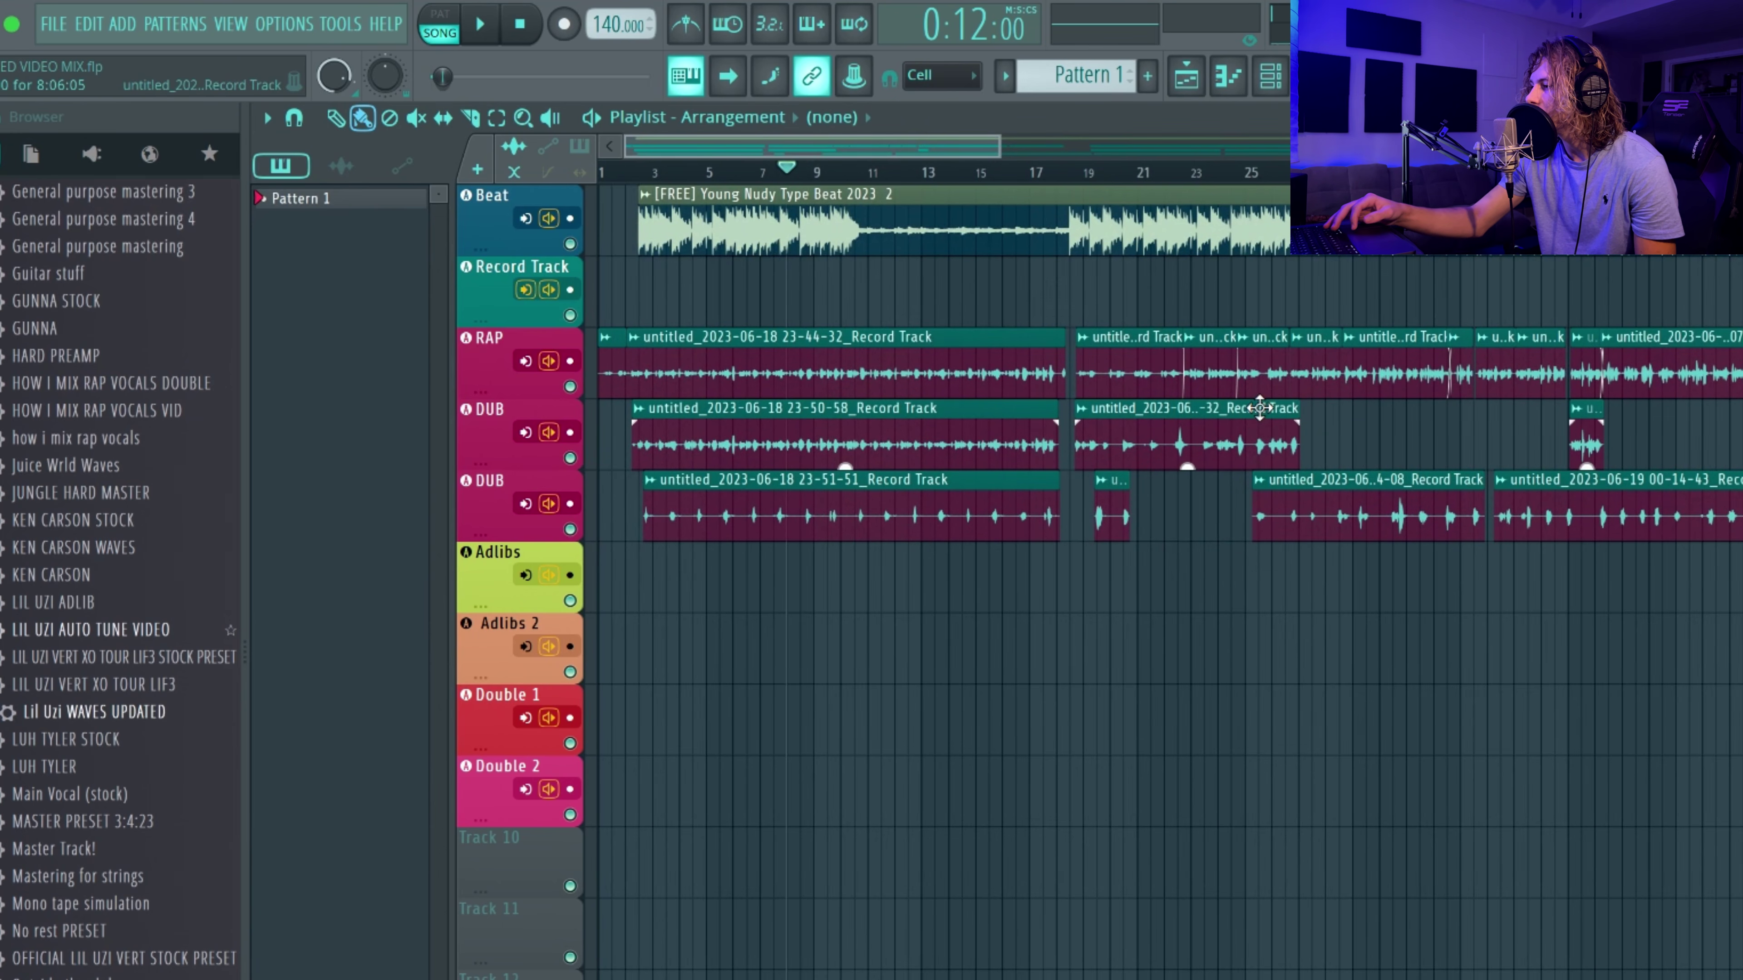
pyautogui.scroll(3, 1255, 410)
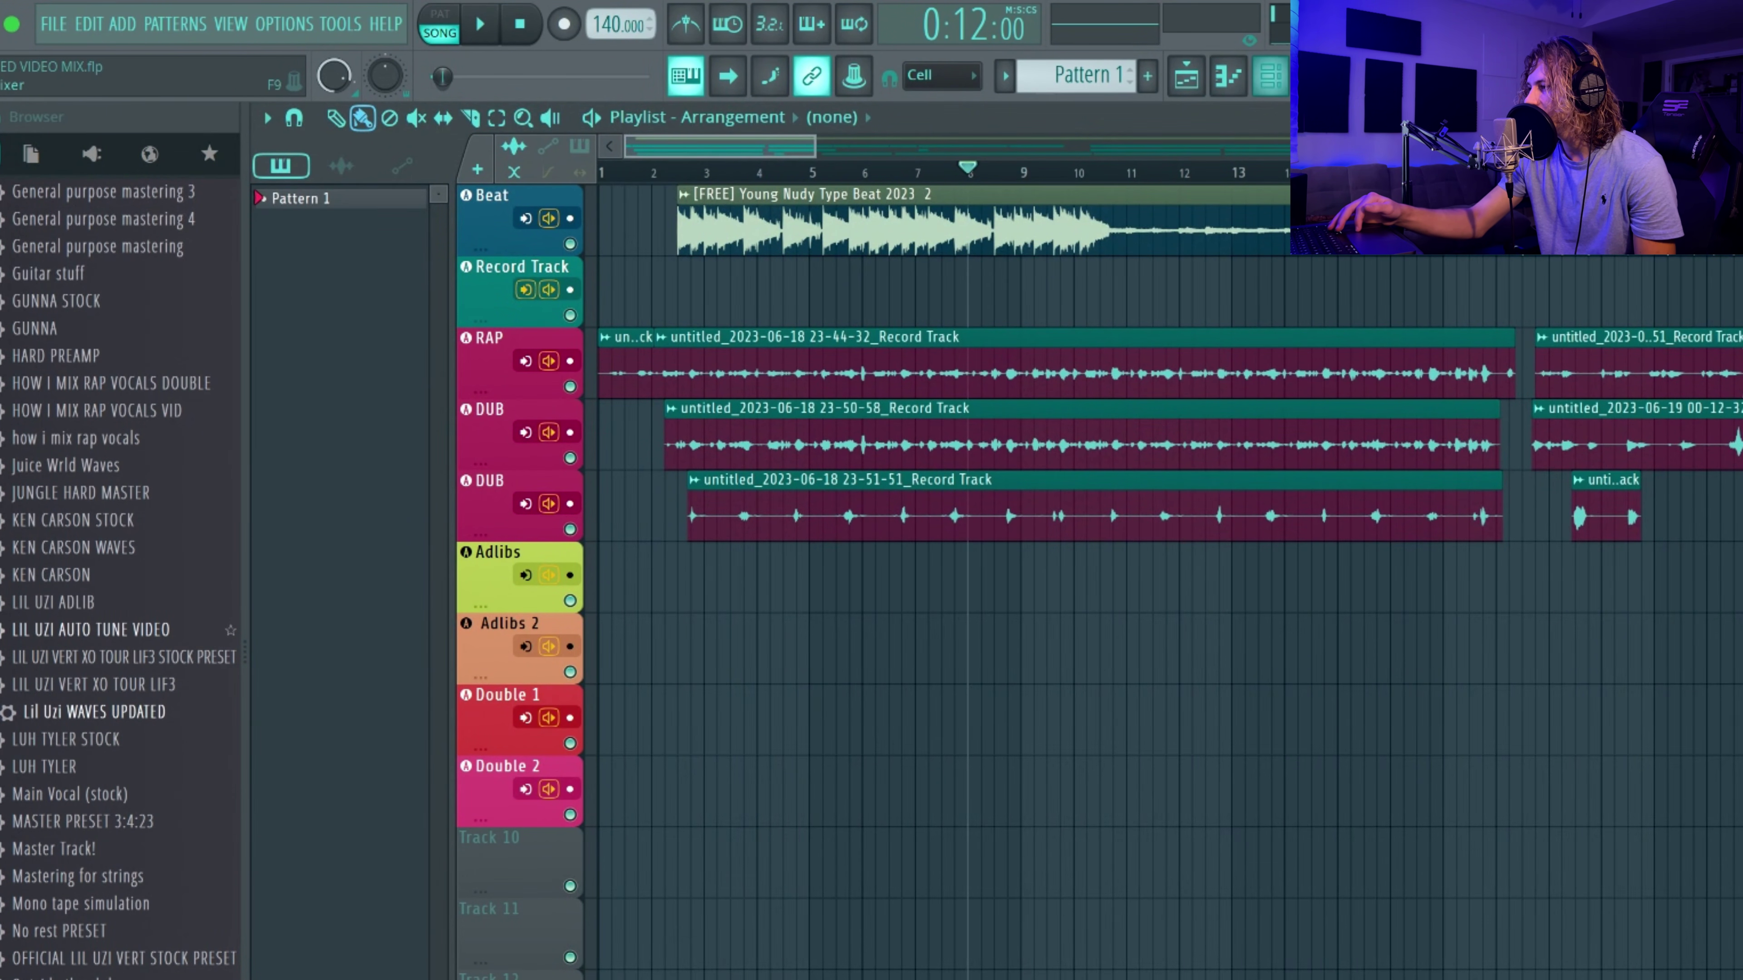
pyautogui.click(1270, 75)
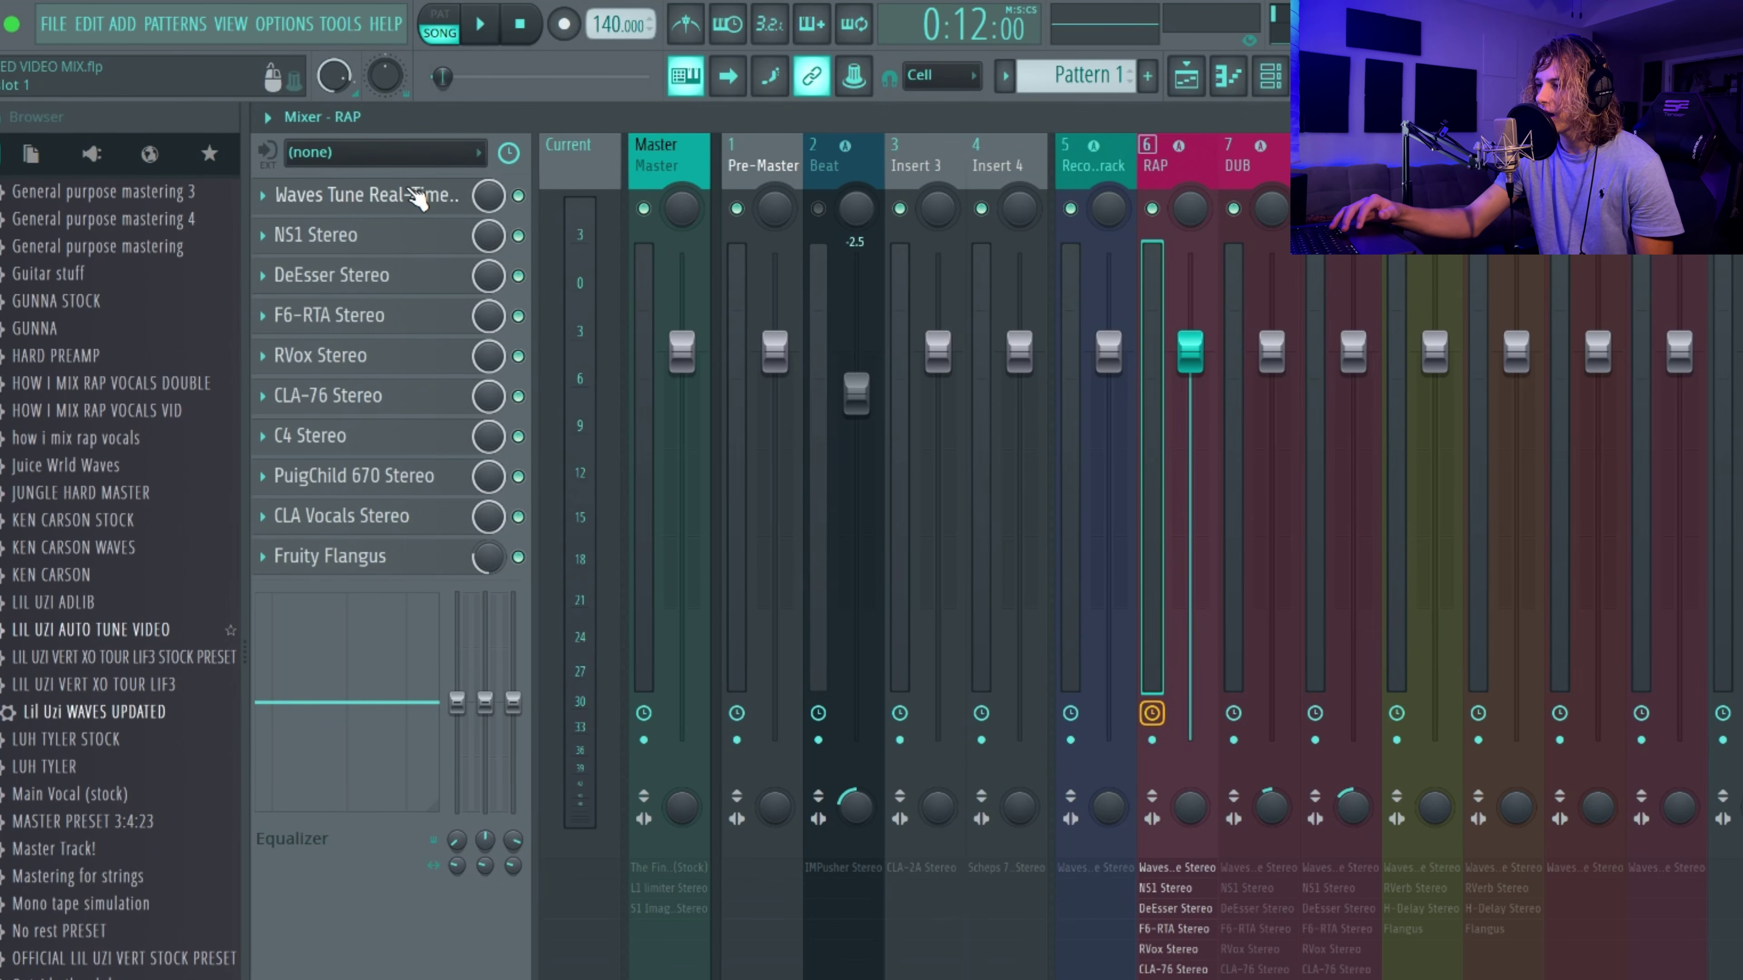
# - Return to the playlist, play the vocals from bar 2 with the Beat track muted, and stop playback
pyautogui.press('F5')
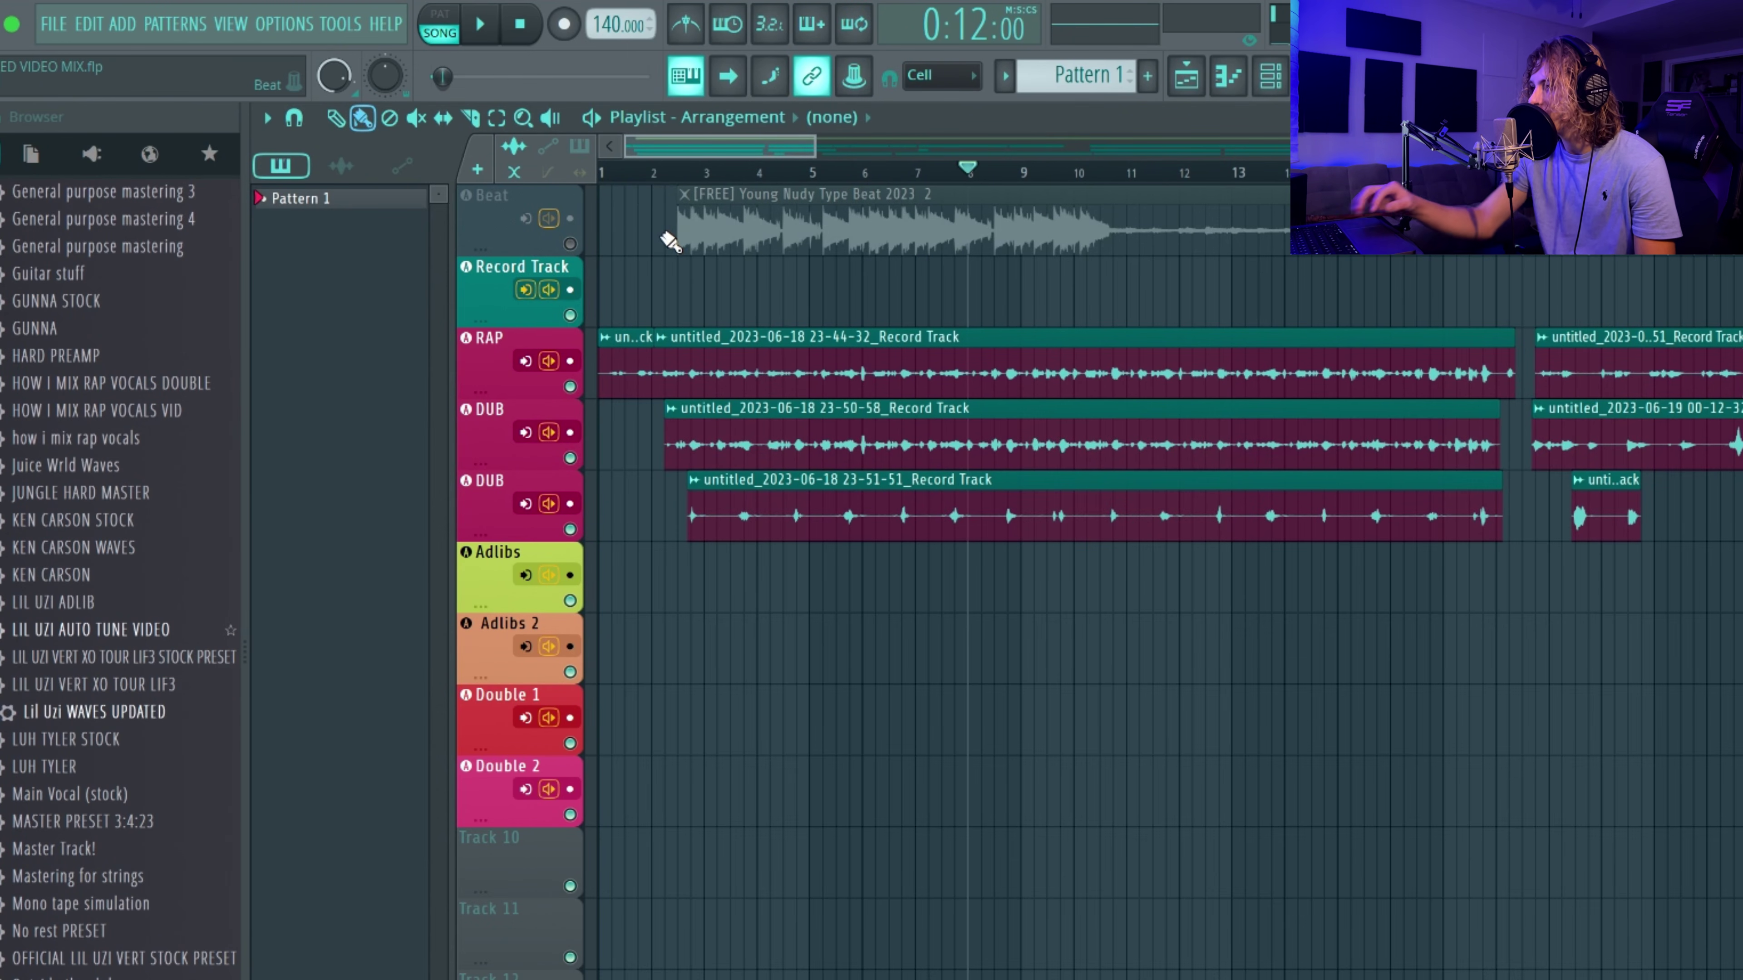
pyautogui.click(649, 171)
pyautogui.press('space')
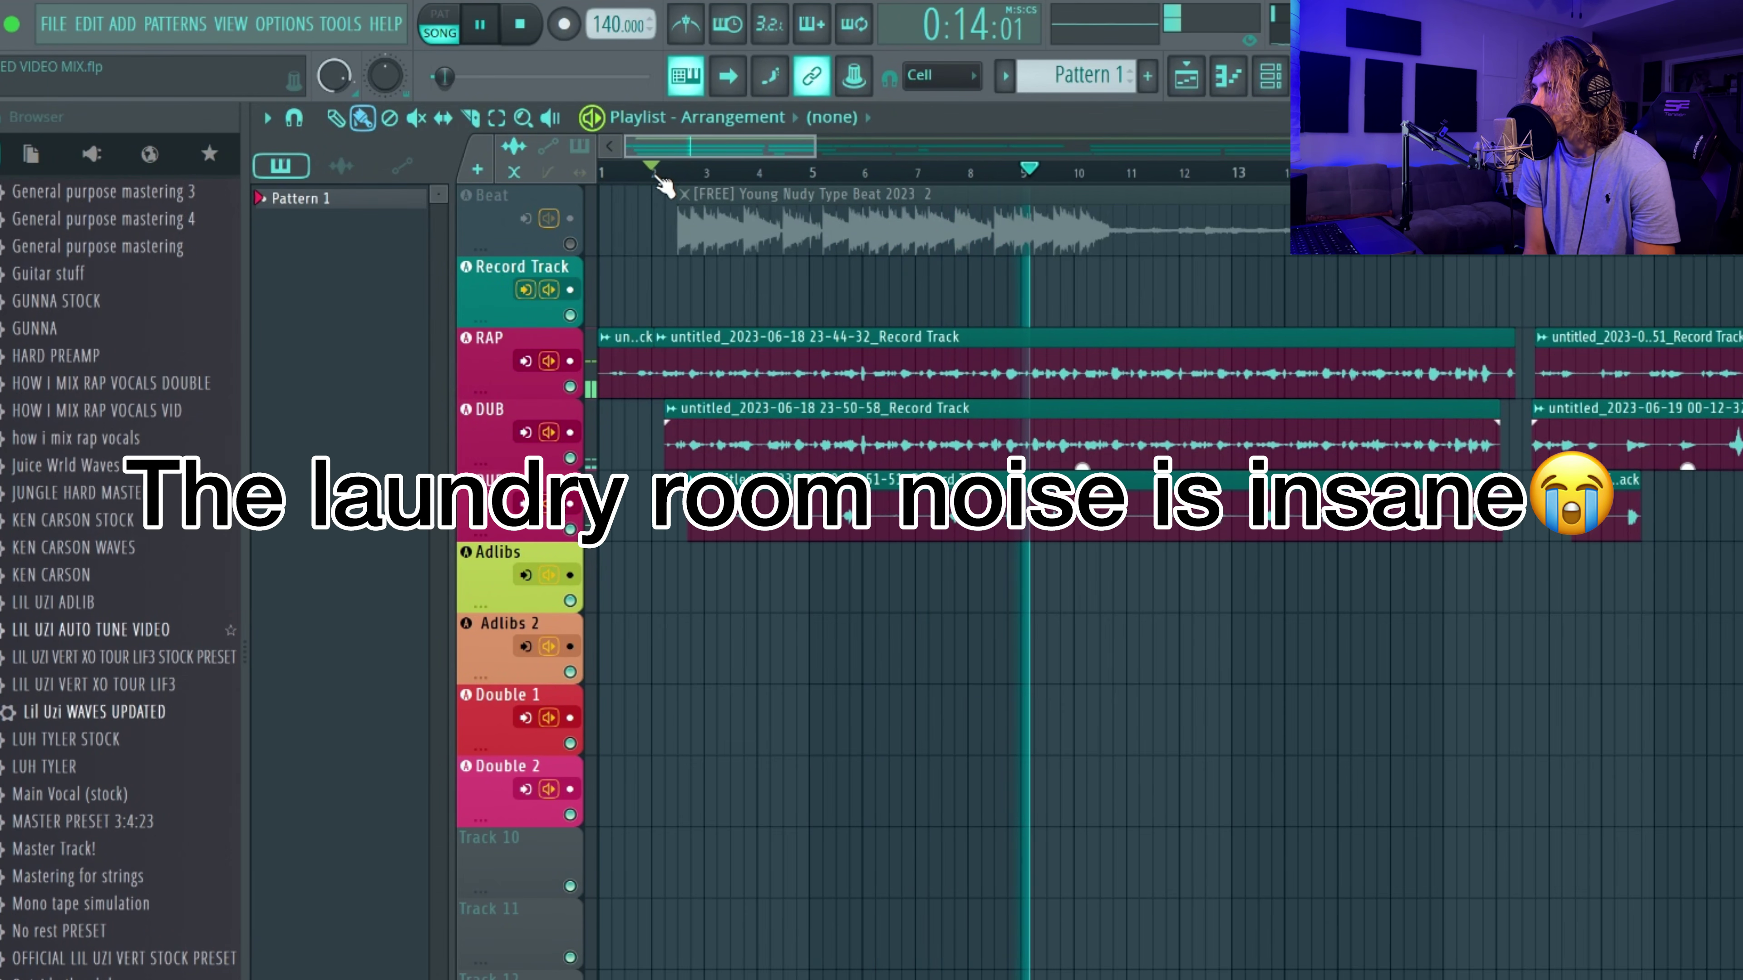
pyautogui.press('space')
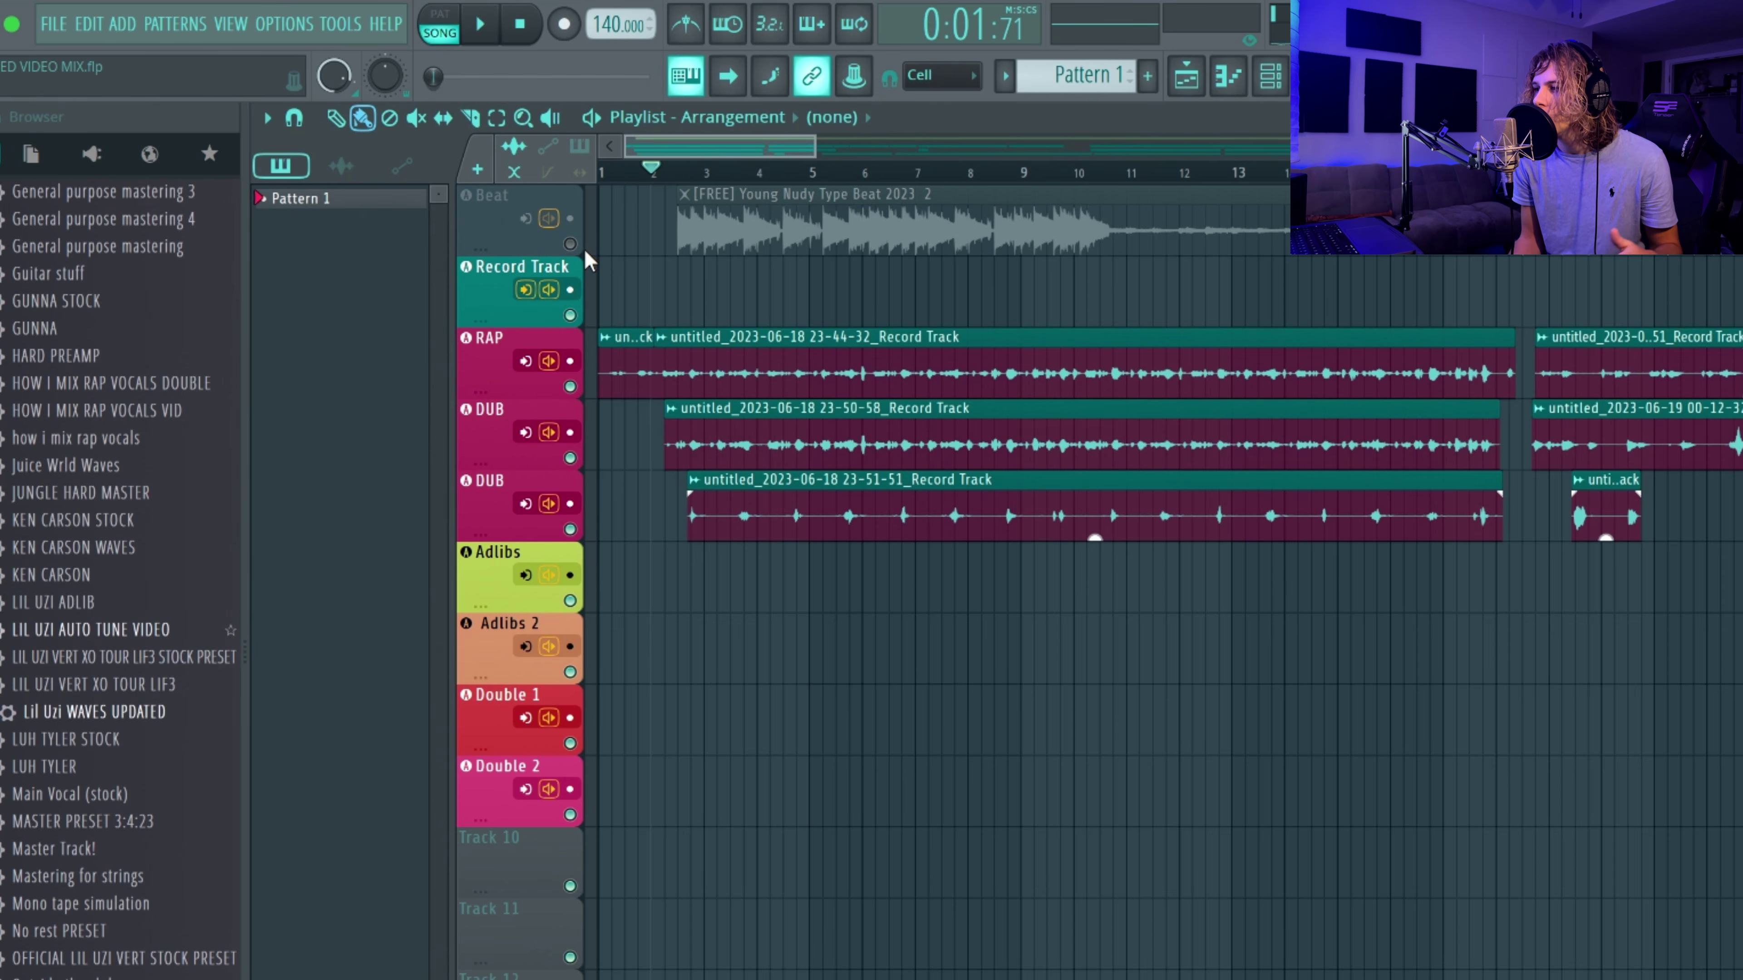
# - Inspect the Waves Tune Real-Time and NS1 noise suppressor settings in the RAP track's effect chain
pyautogui.press('F9')
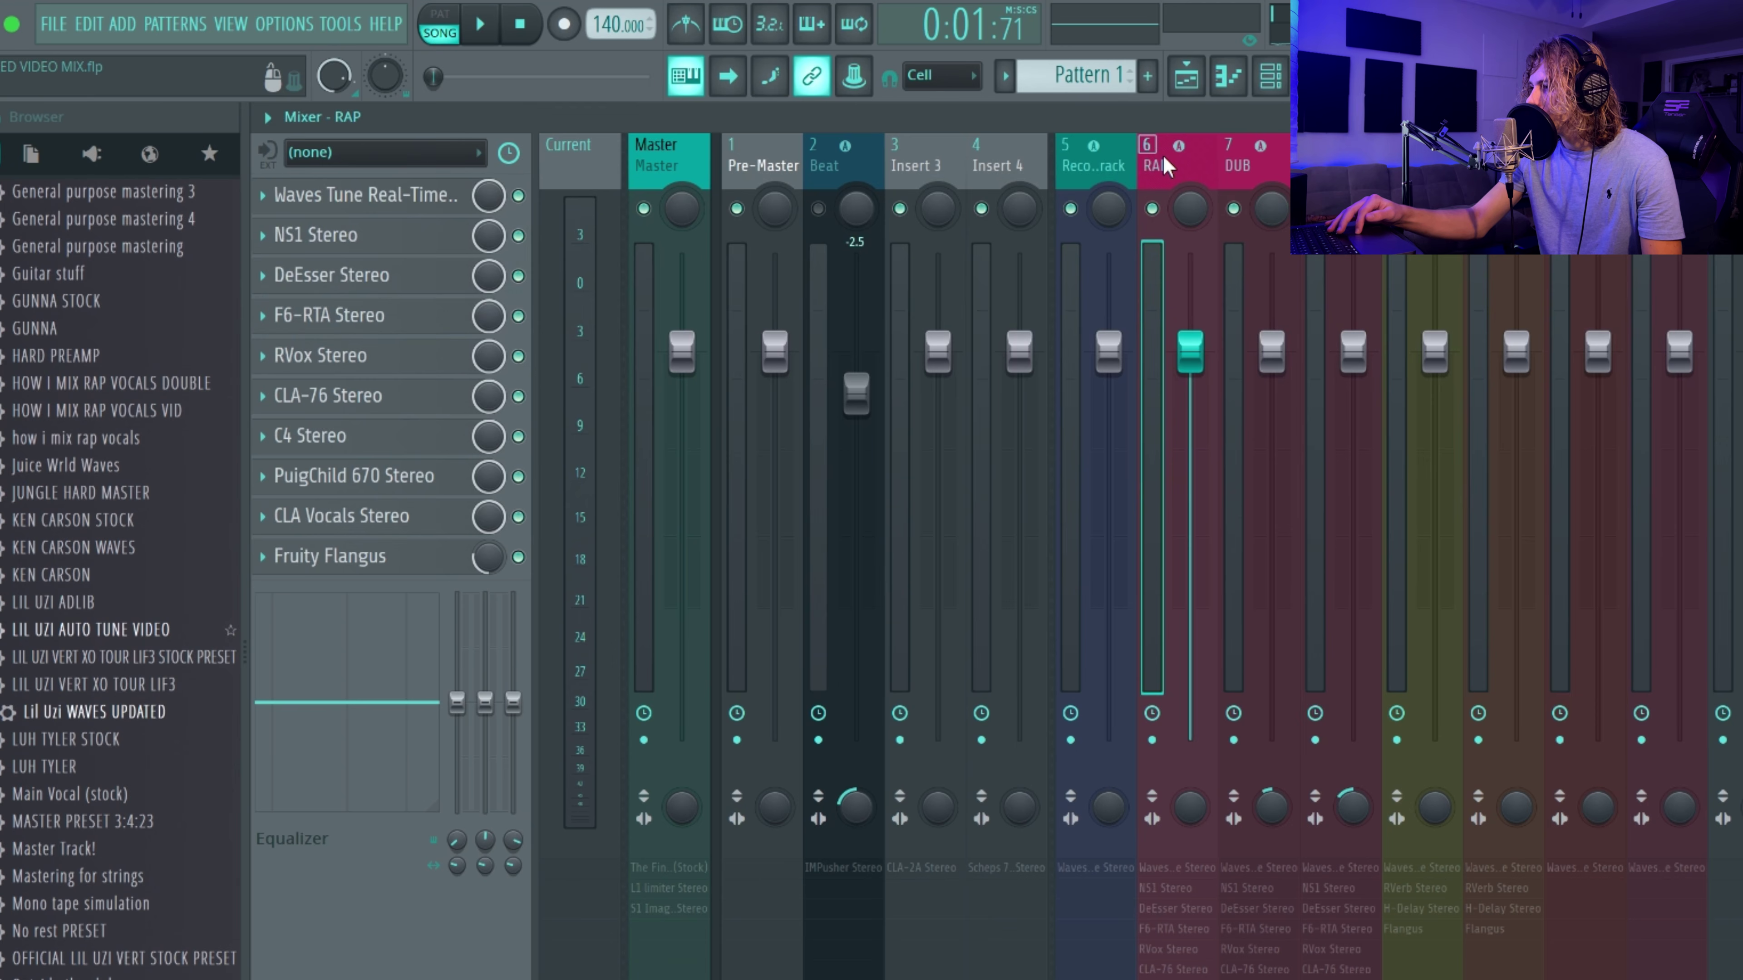
pyautogui.click(424, 205)
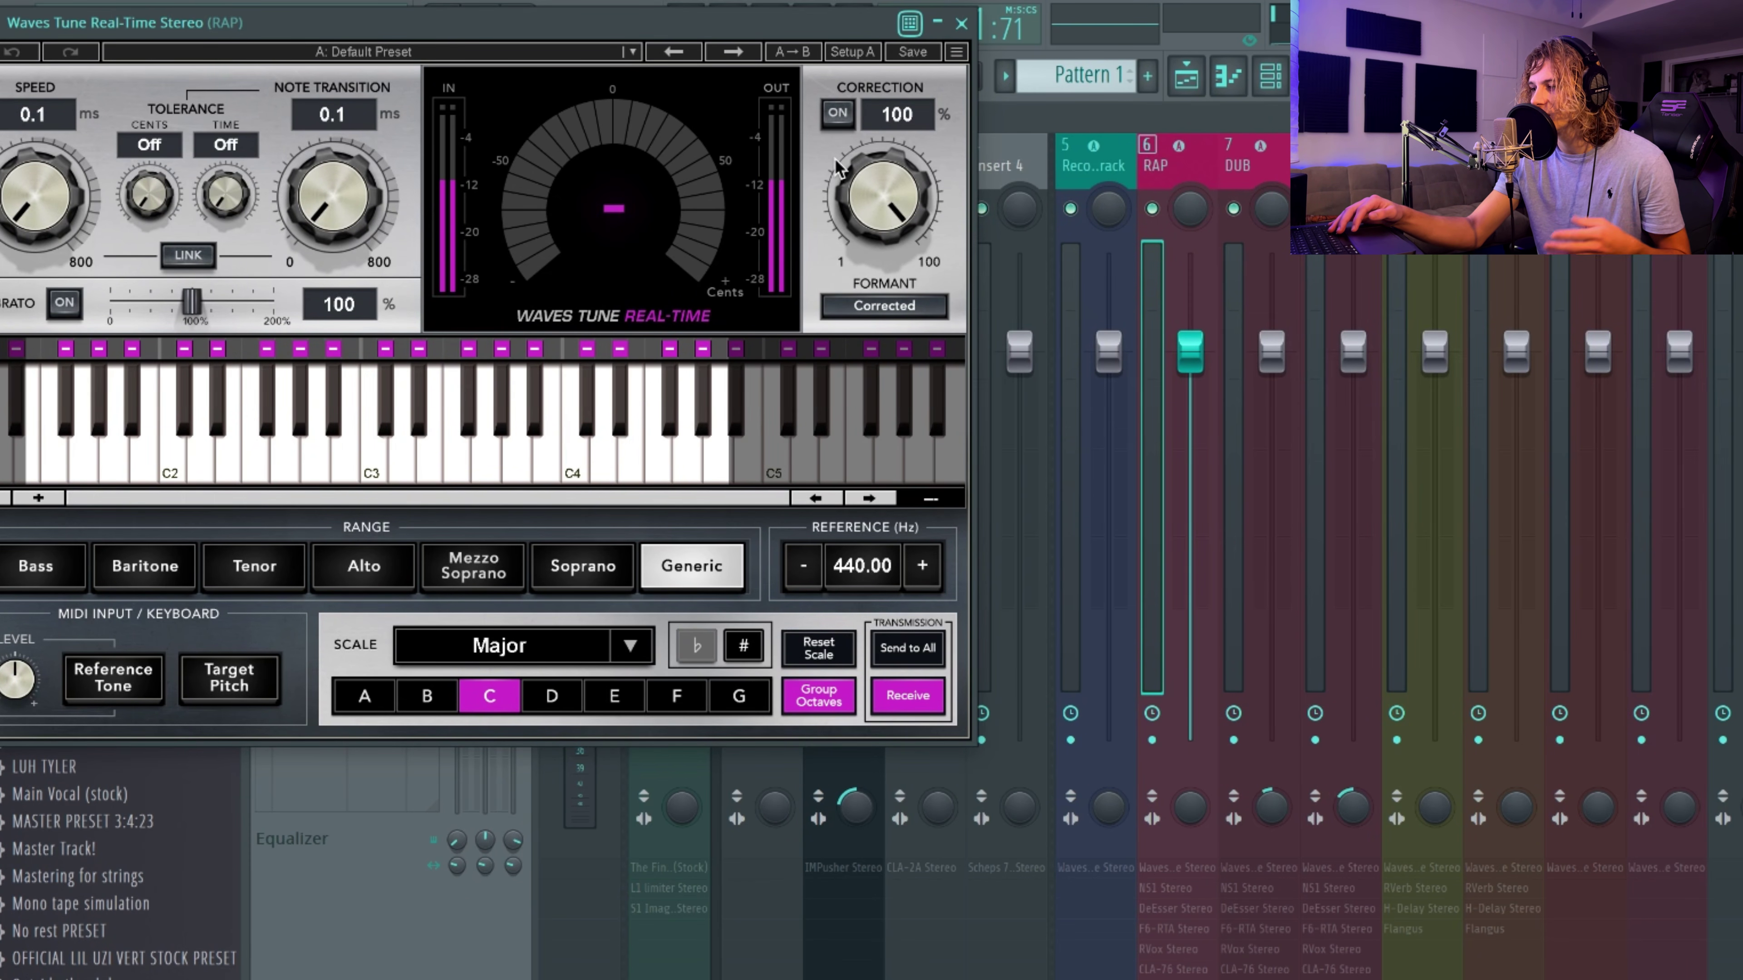
pyautogui.click(962, 24)
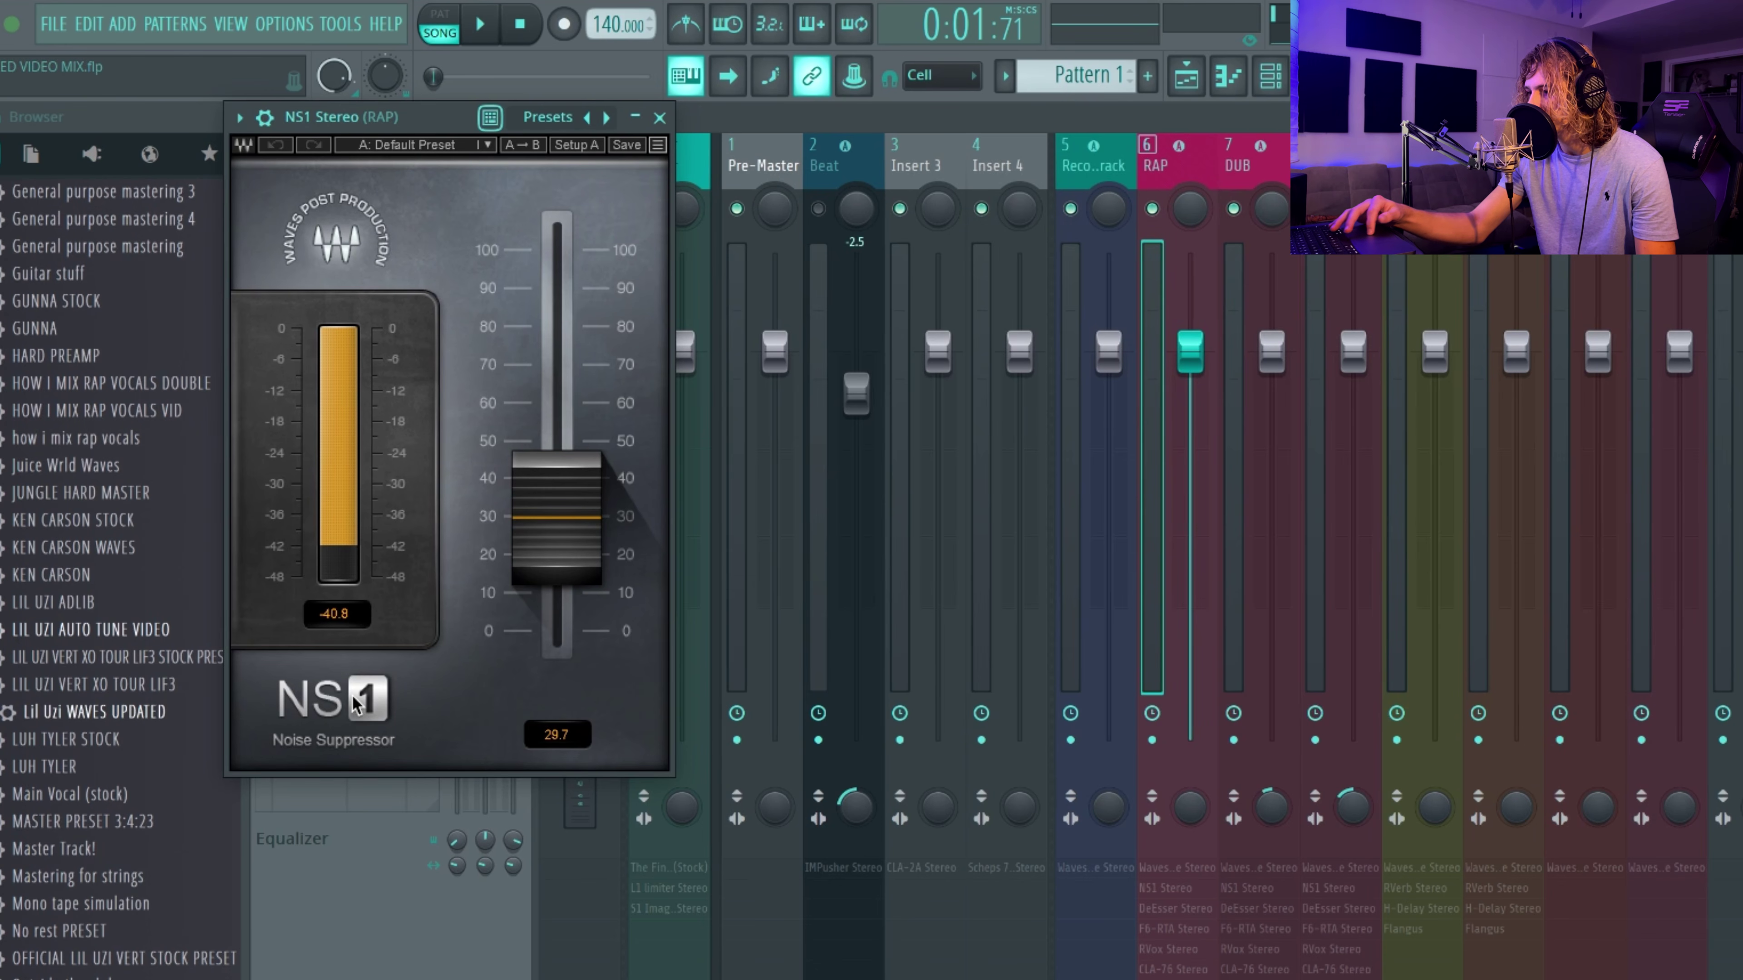
pyautogui.click(659, 118)
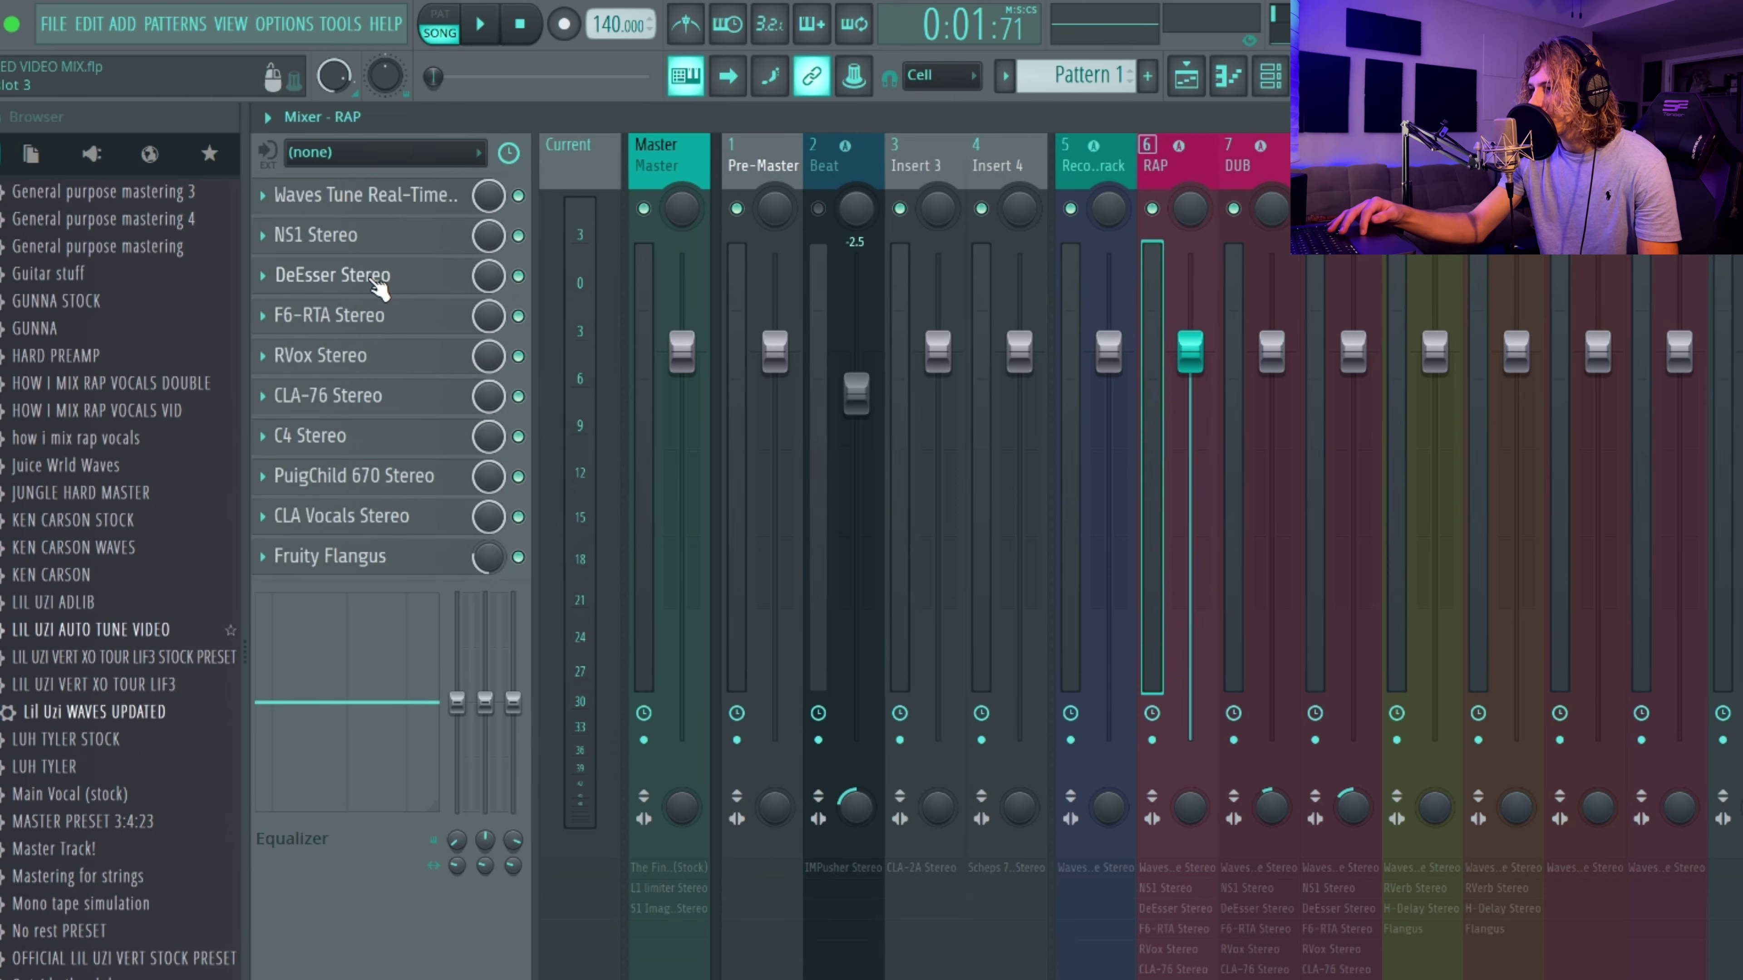
# - Inspect the DeEsser and RVox compressor settings on the RAP track
pyautogui.click(374, 283)
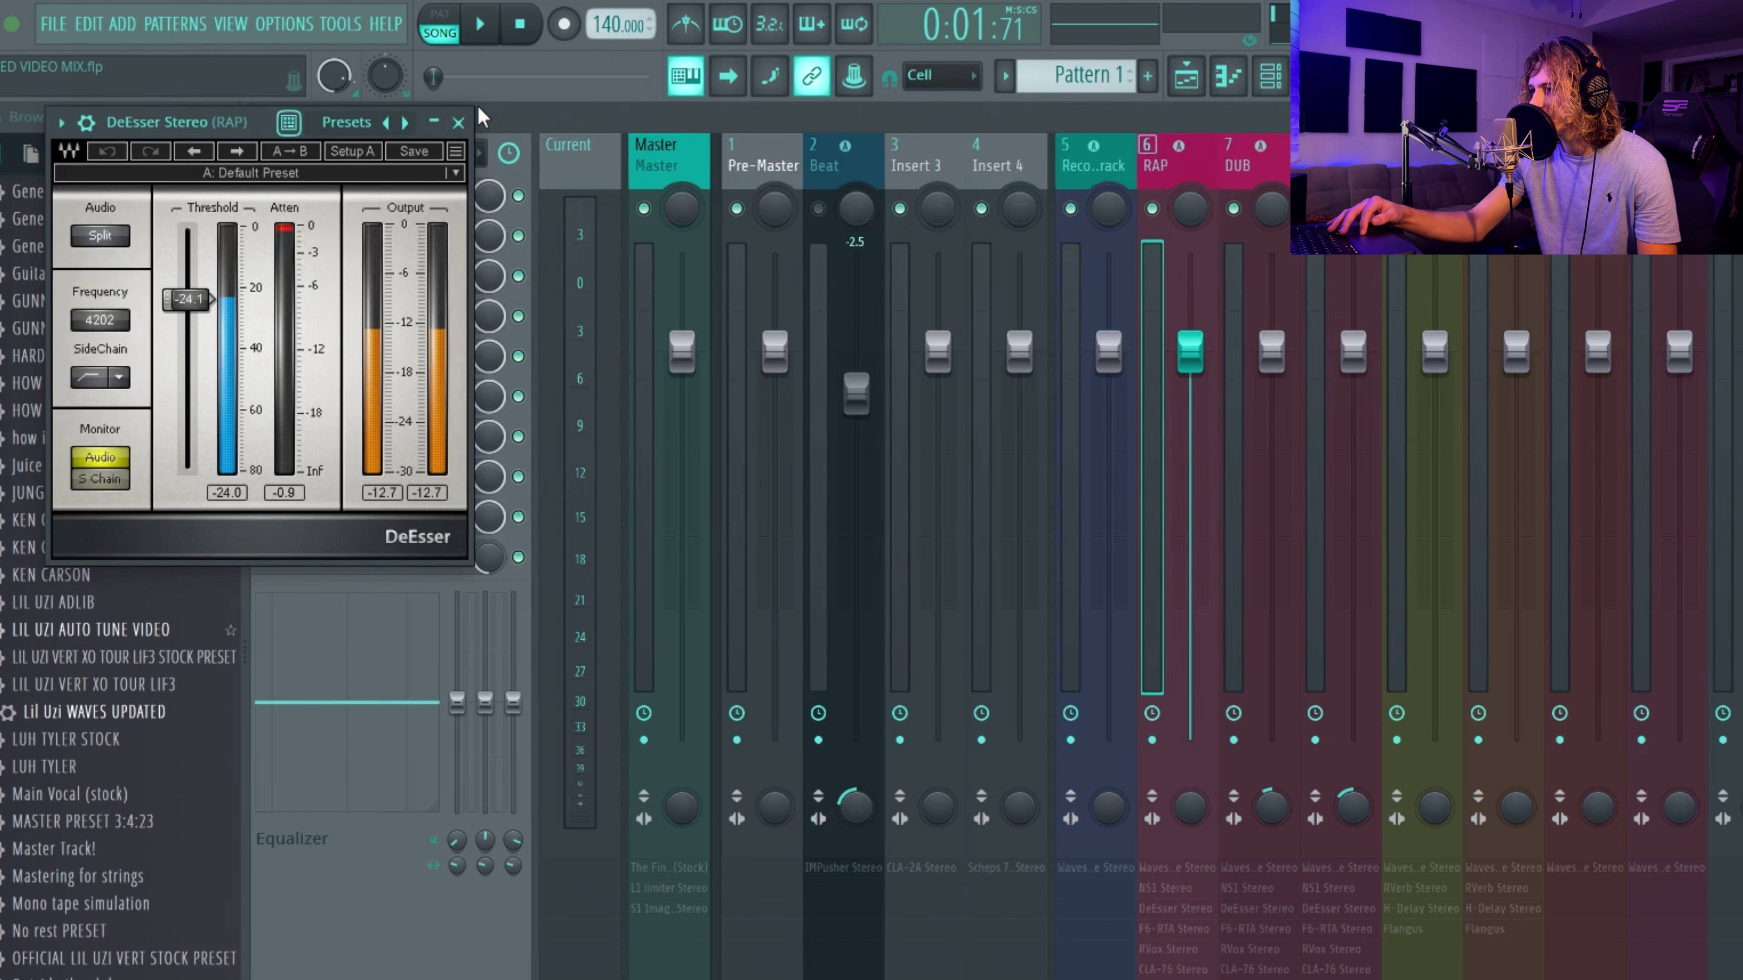
pyautogui.click(458, 122)
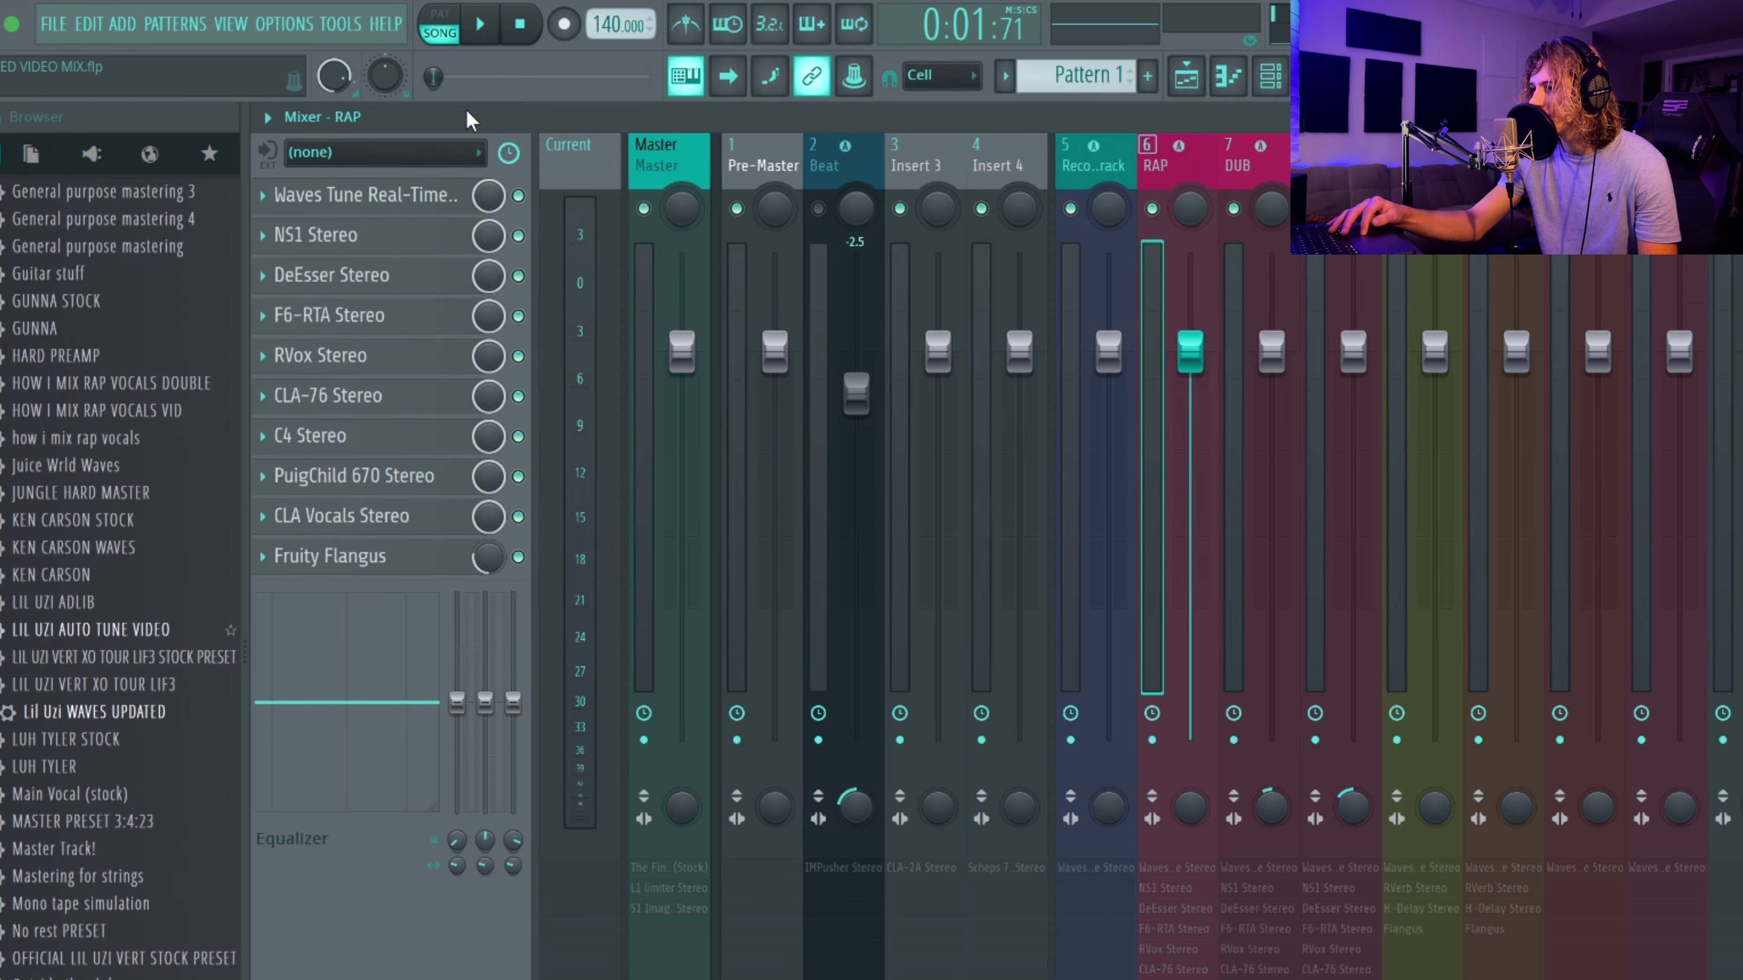
pyautogui.click(408, 350)
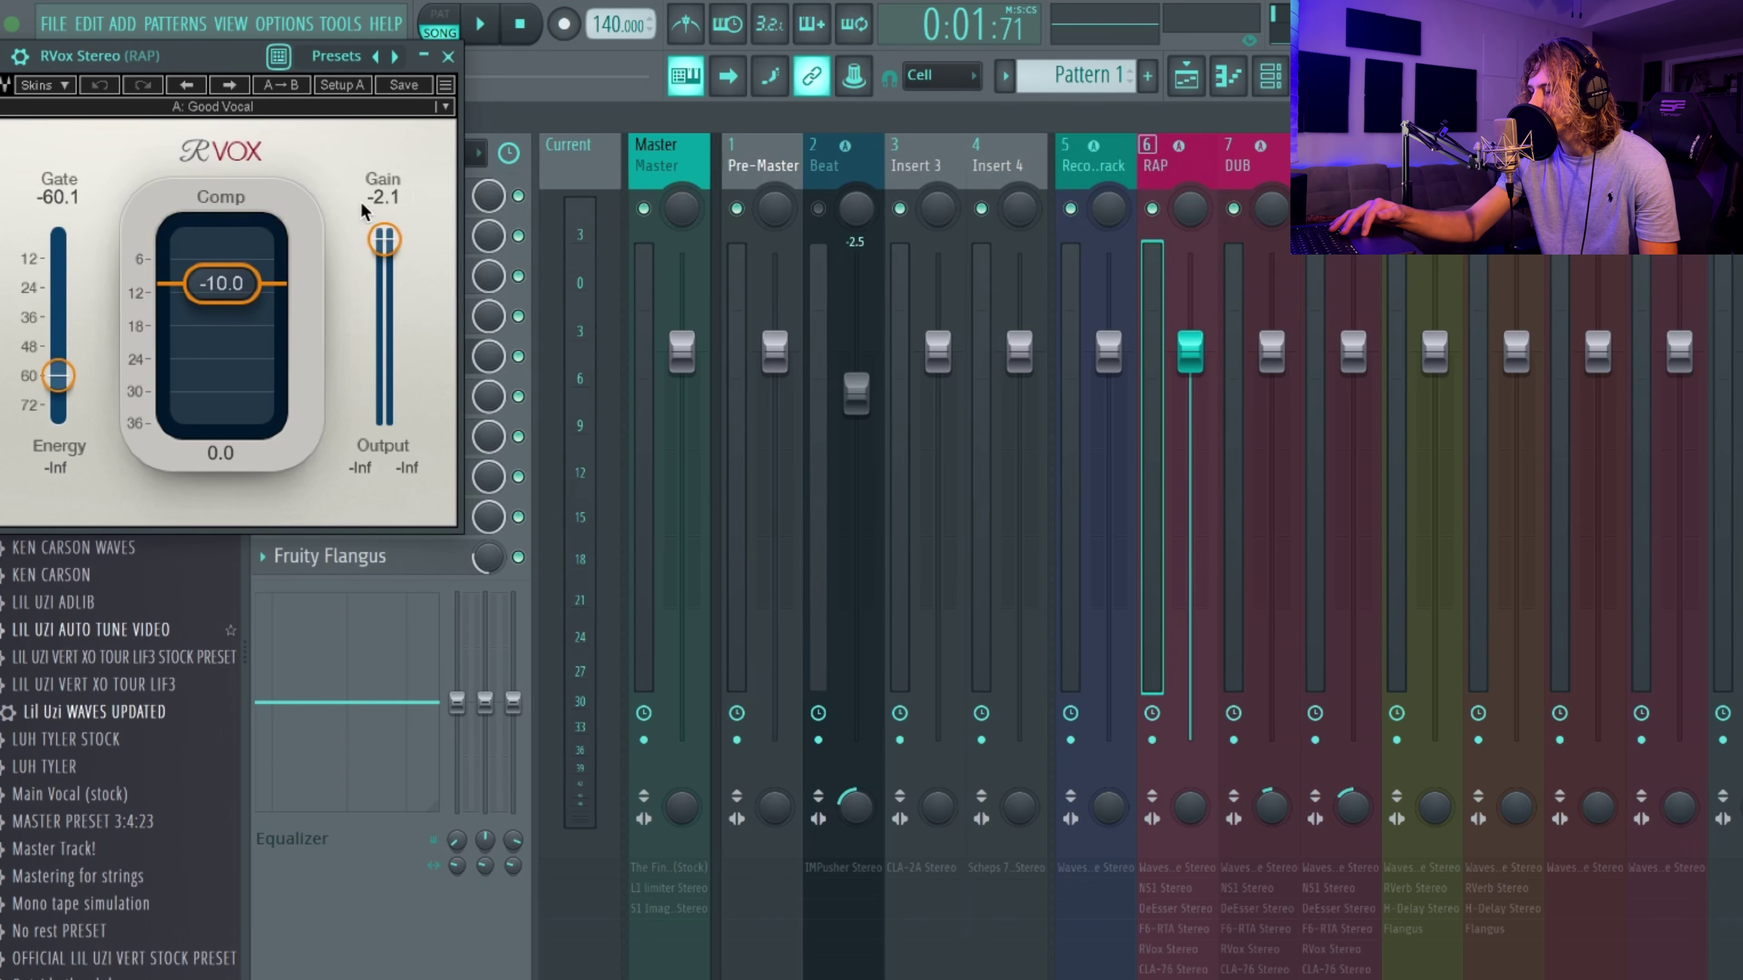
pyautogui.click(447, 61)
# - Open the RAP track's CLA-76 compressor and select the Frank Ocean Vocal factory preset
pyautogui.click(370, 397)
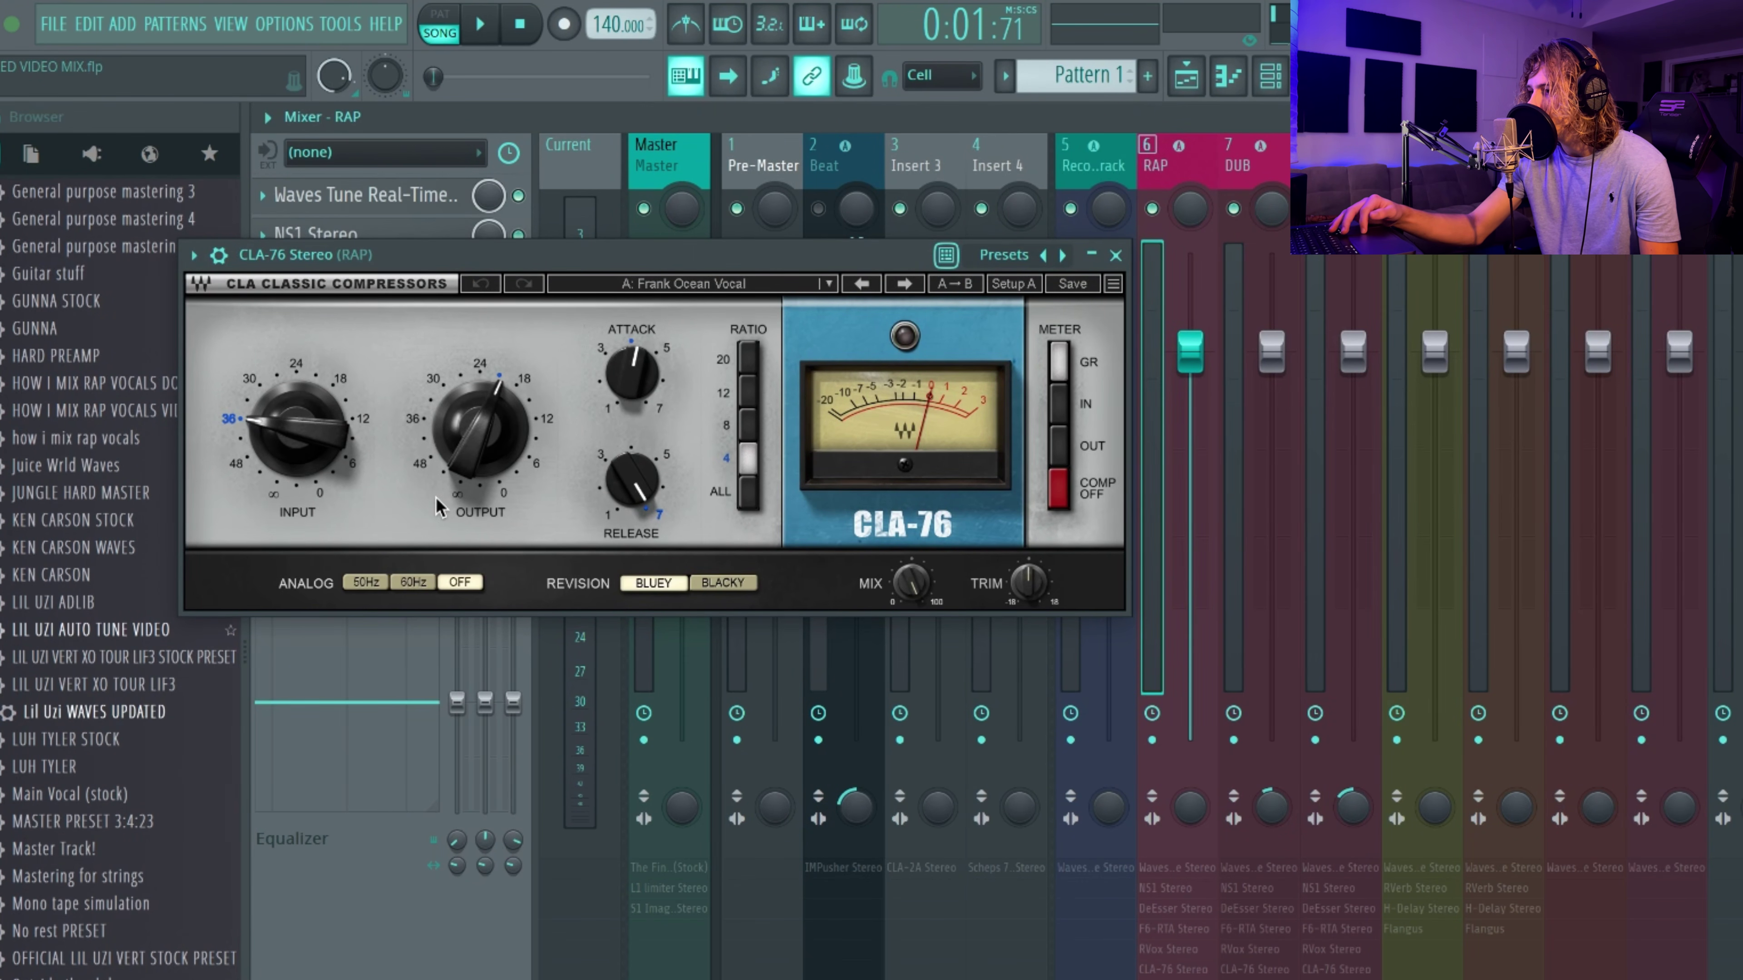
pyautogui.moveTo(291, 434)
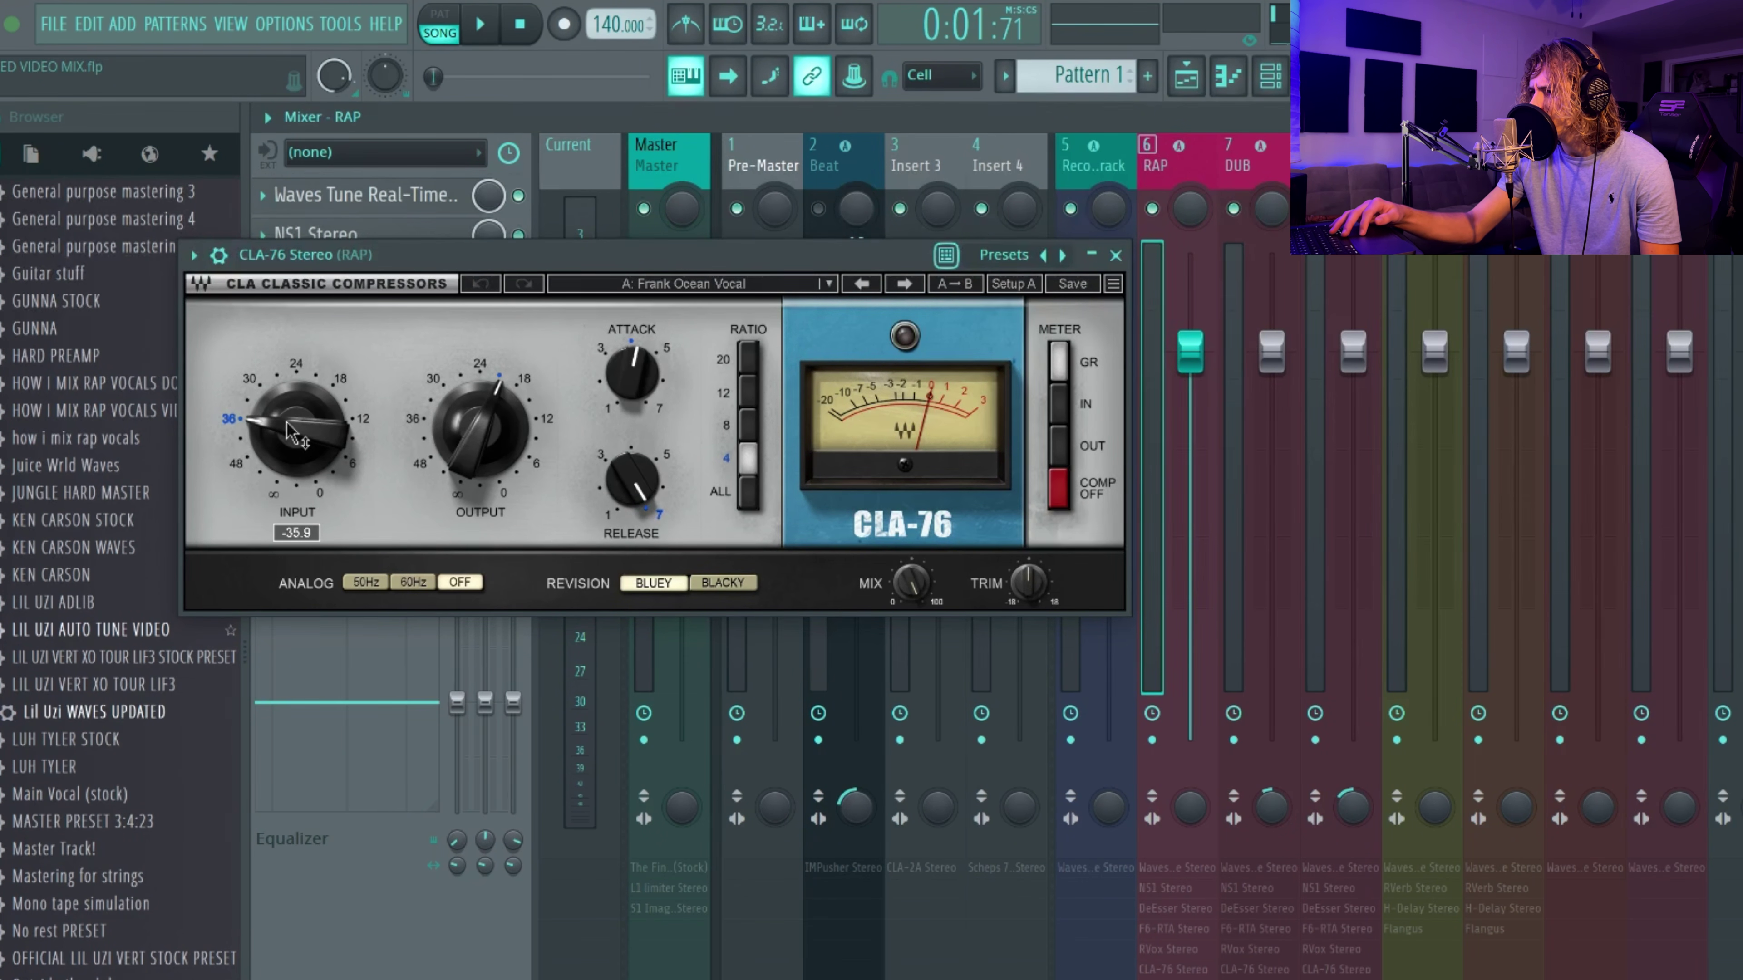
pyautogui.moveTo(480, 429)
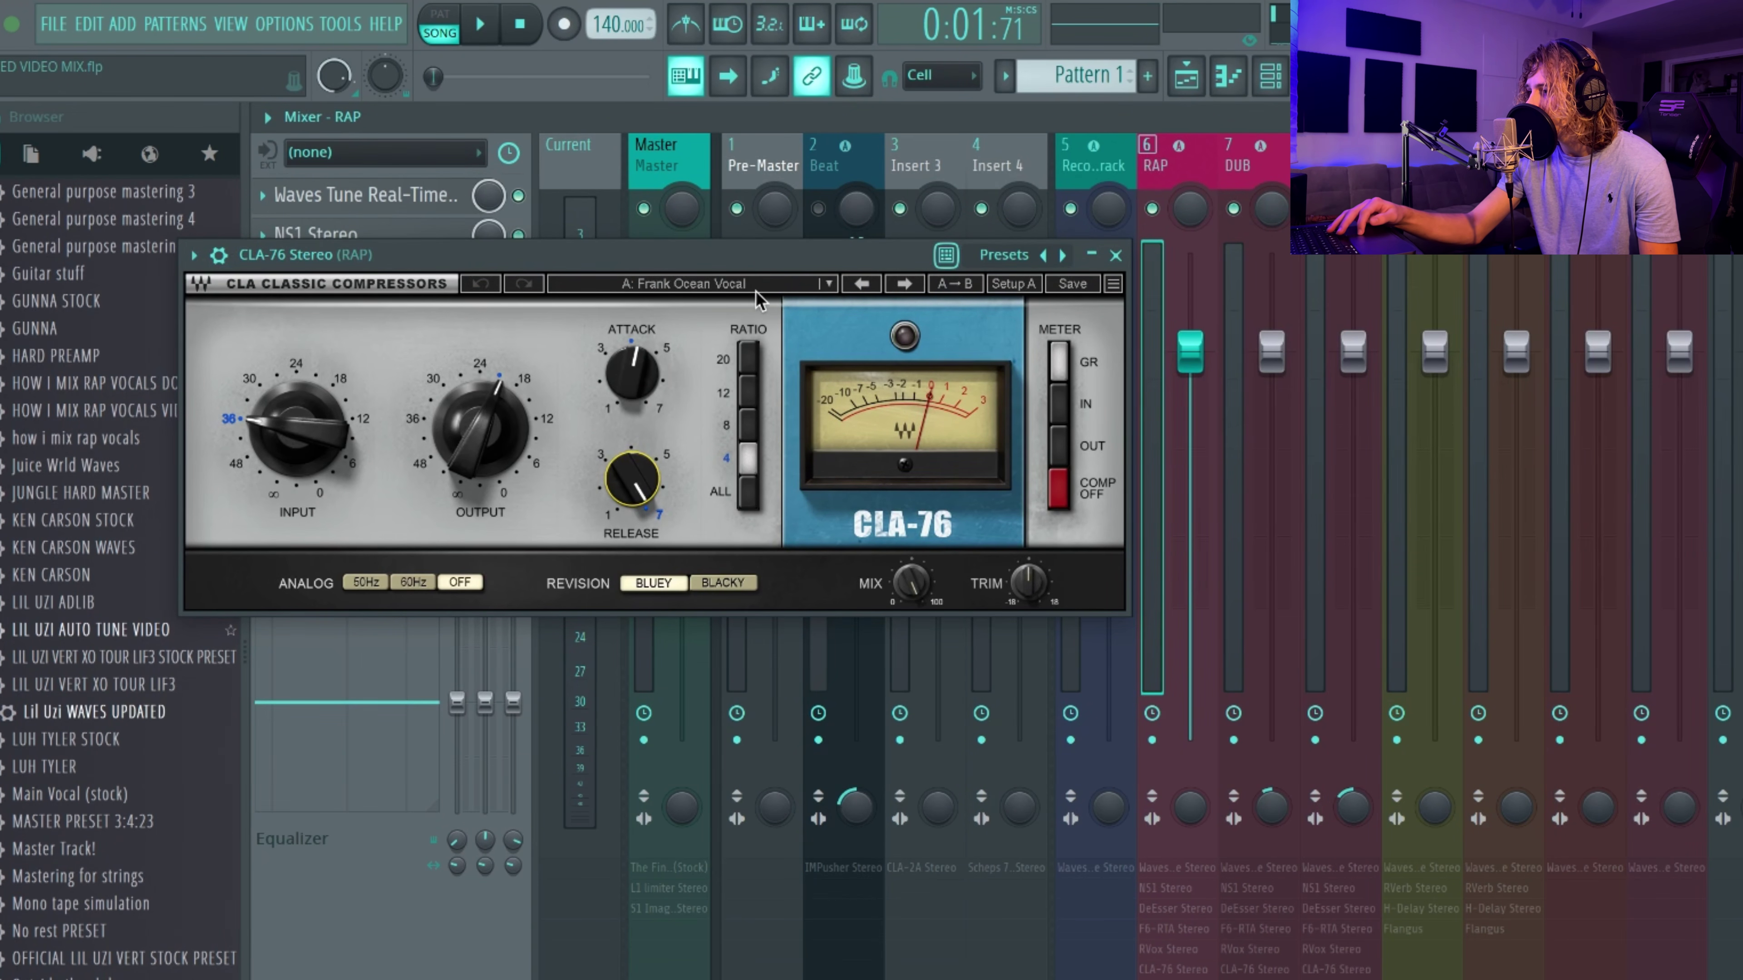
pyautogui.click(828, 283)
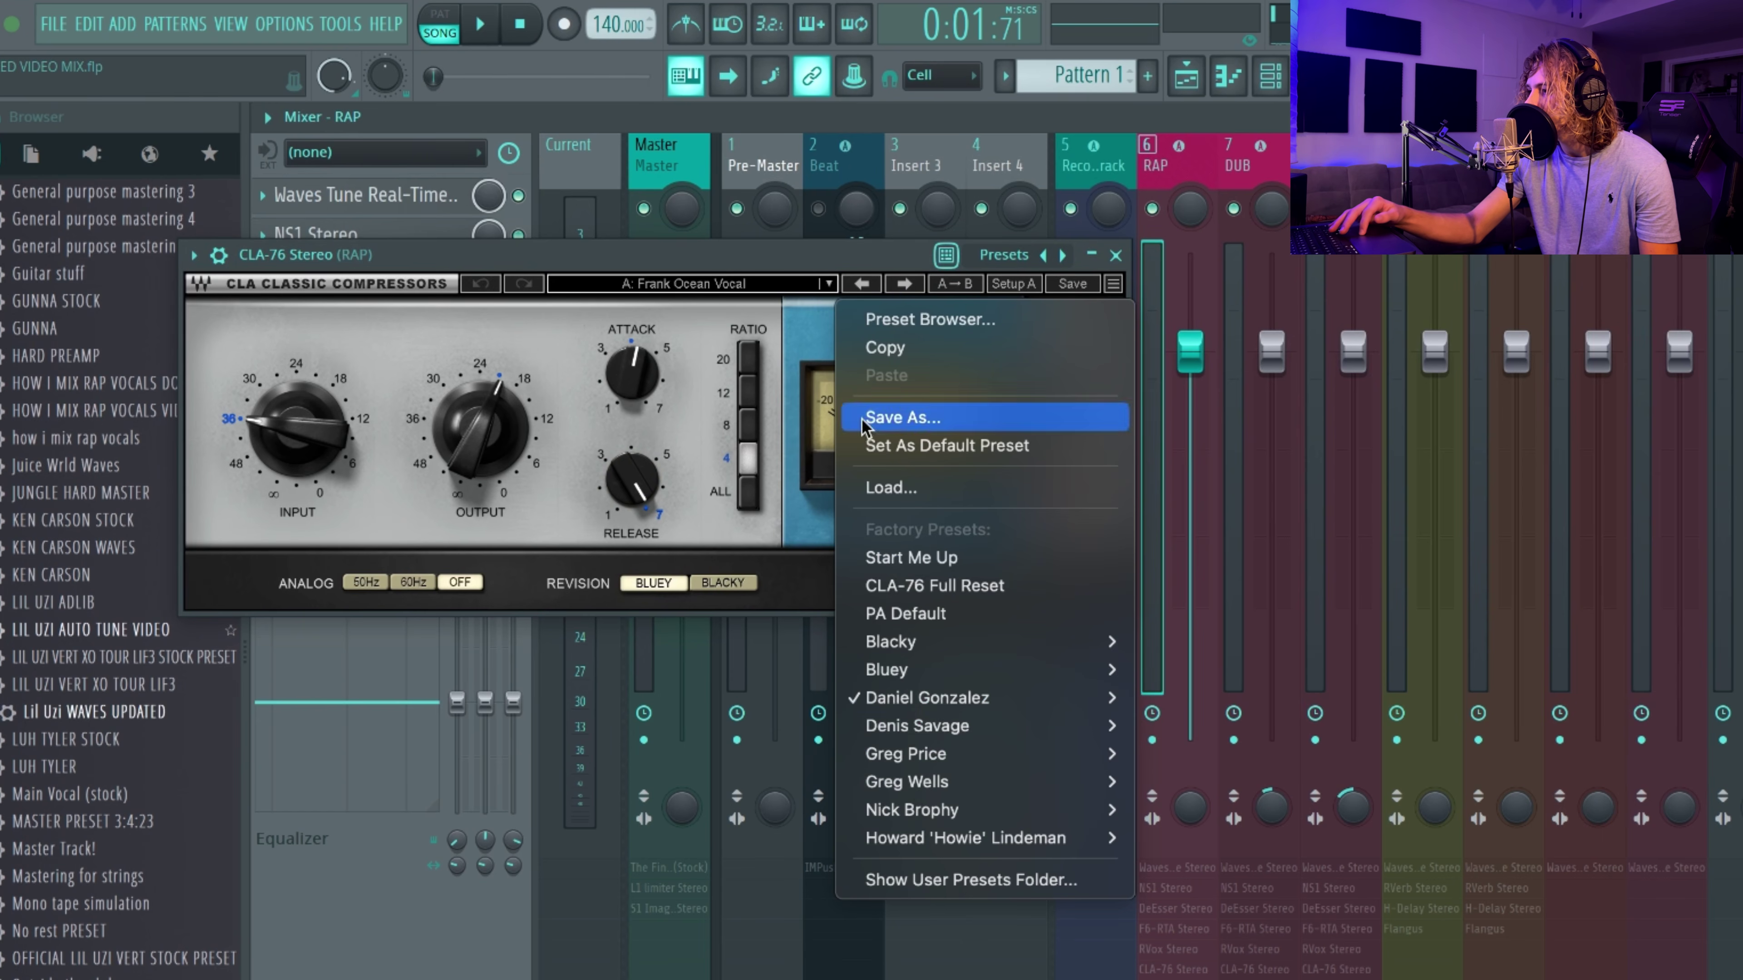
pyautogui.moveTo(934, 694)
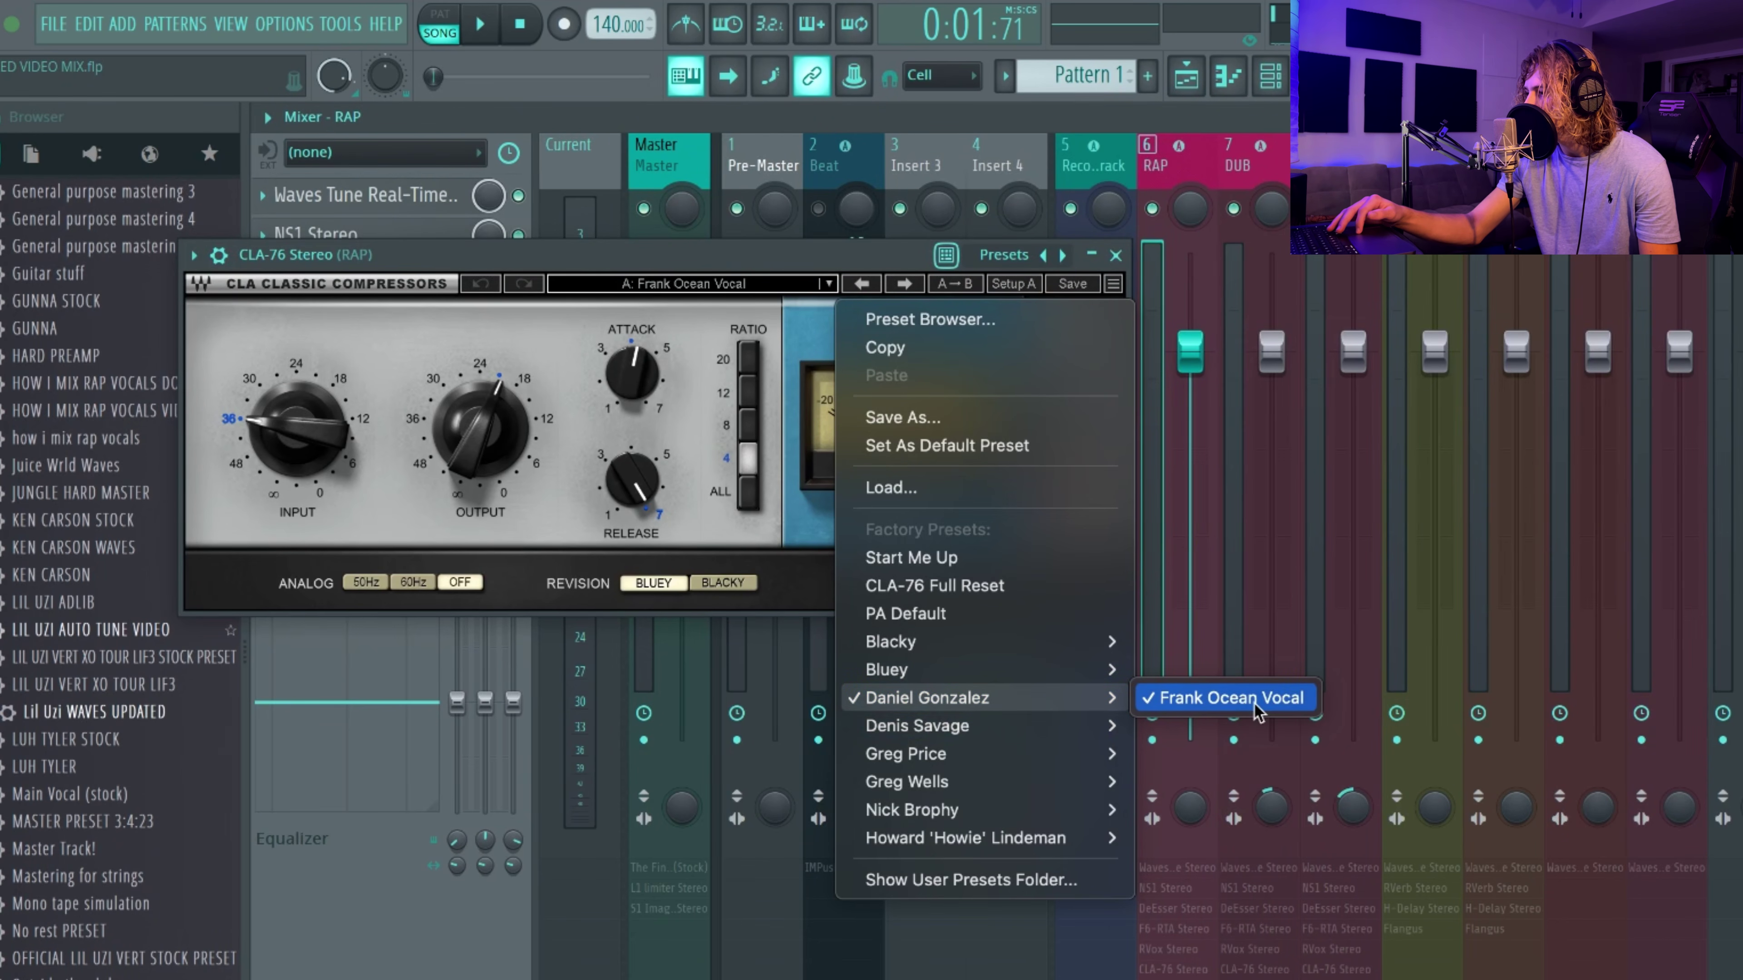
pyautogui.click(1200, 694)
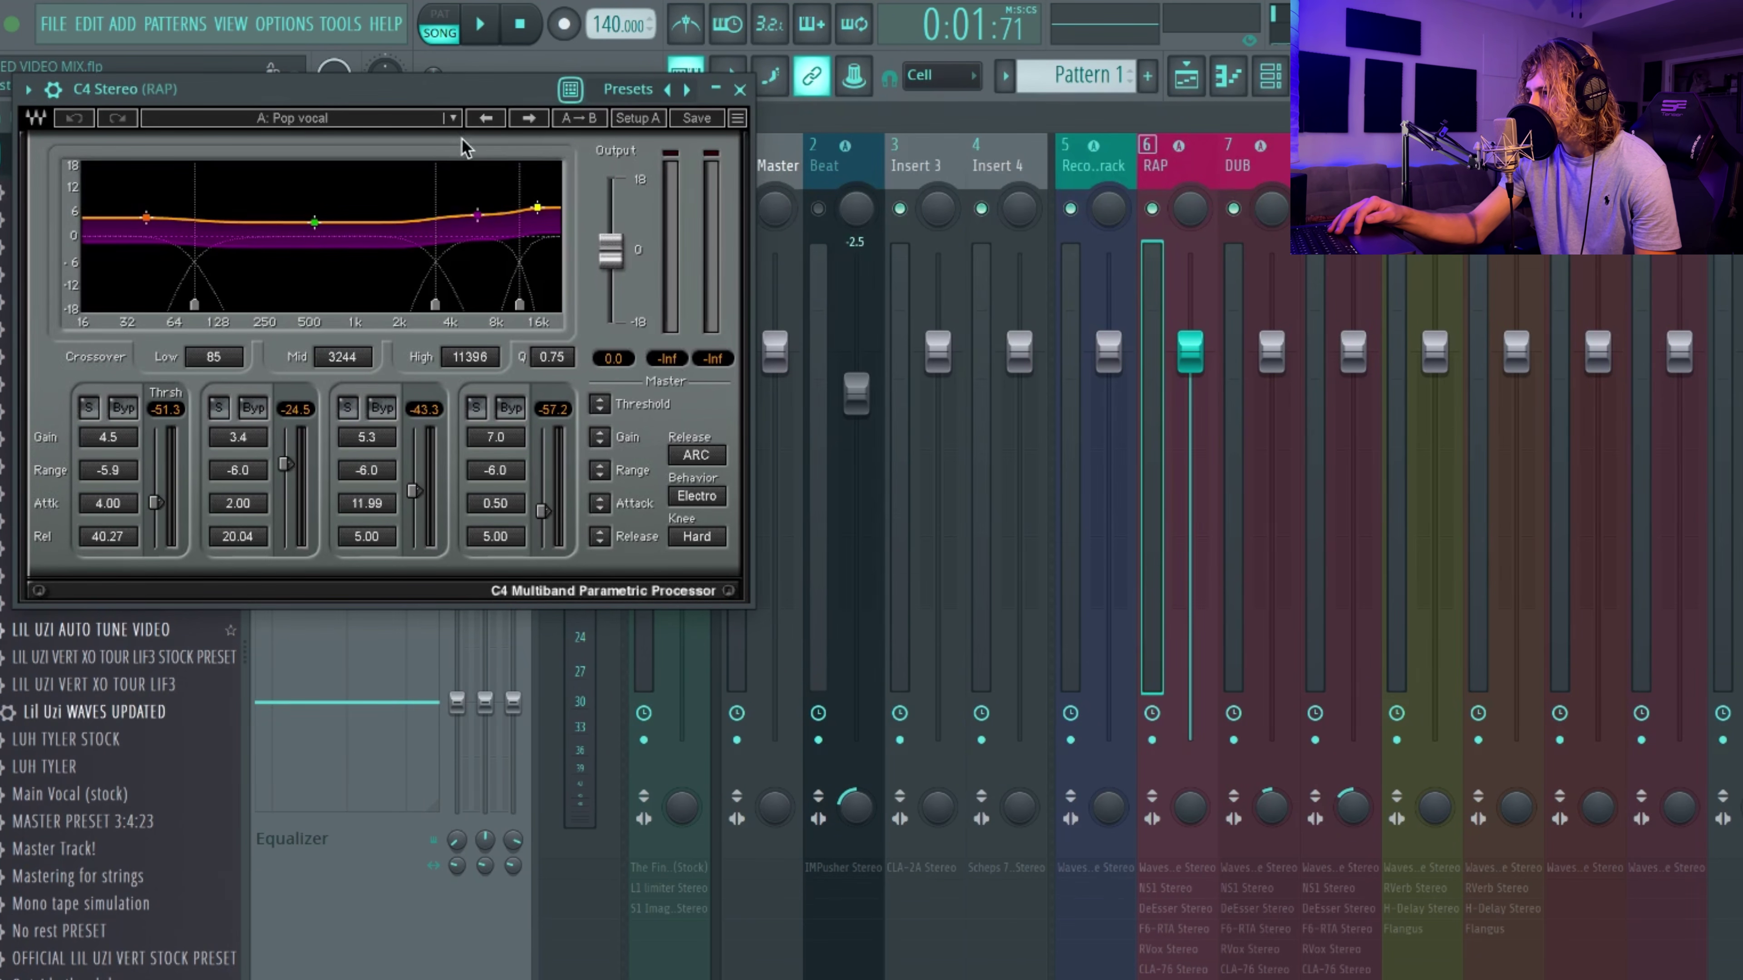
# - Check the factory preset list of the RAP track's C4 multiband processor and close the plugin
pyautogui.click(453, 119)
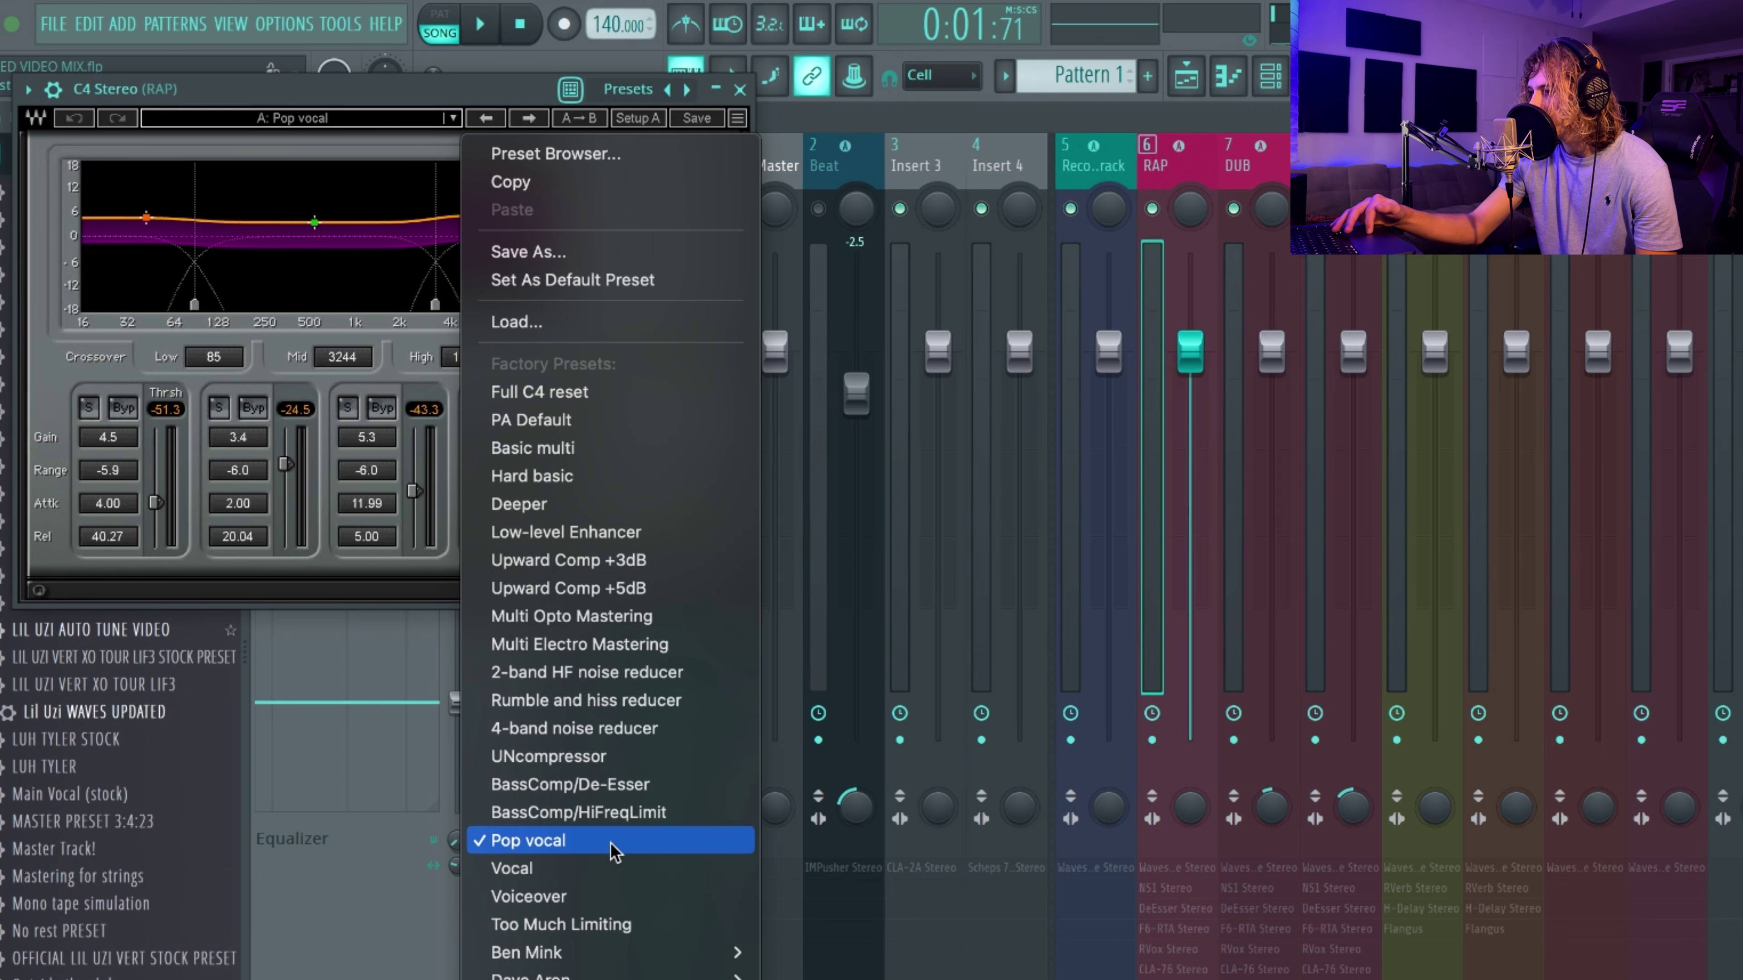
pyautogui.click(275, 348)
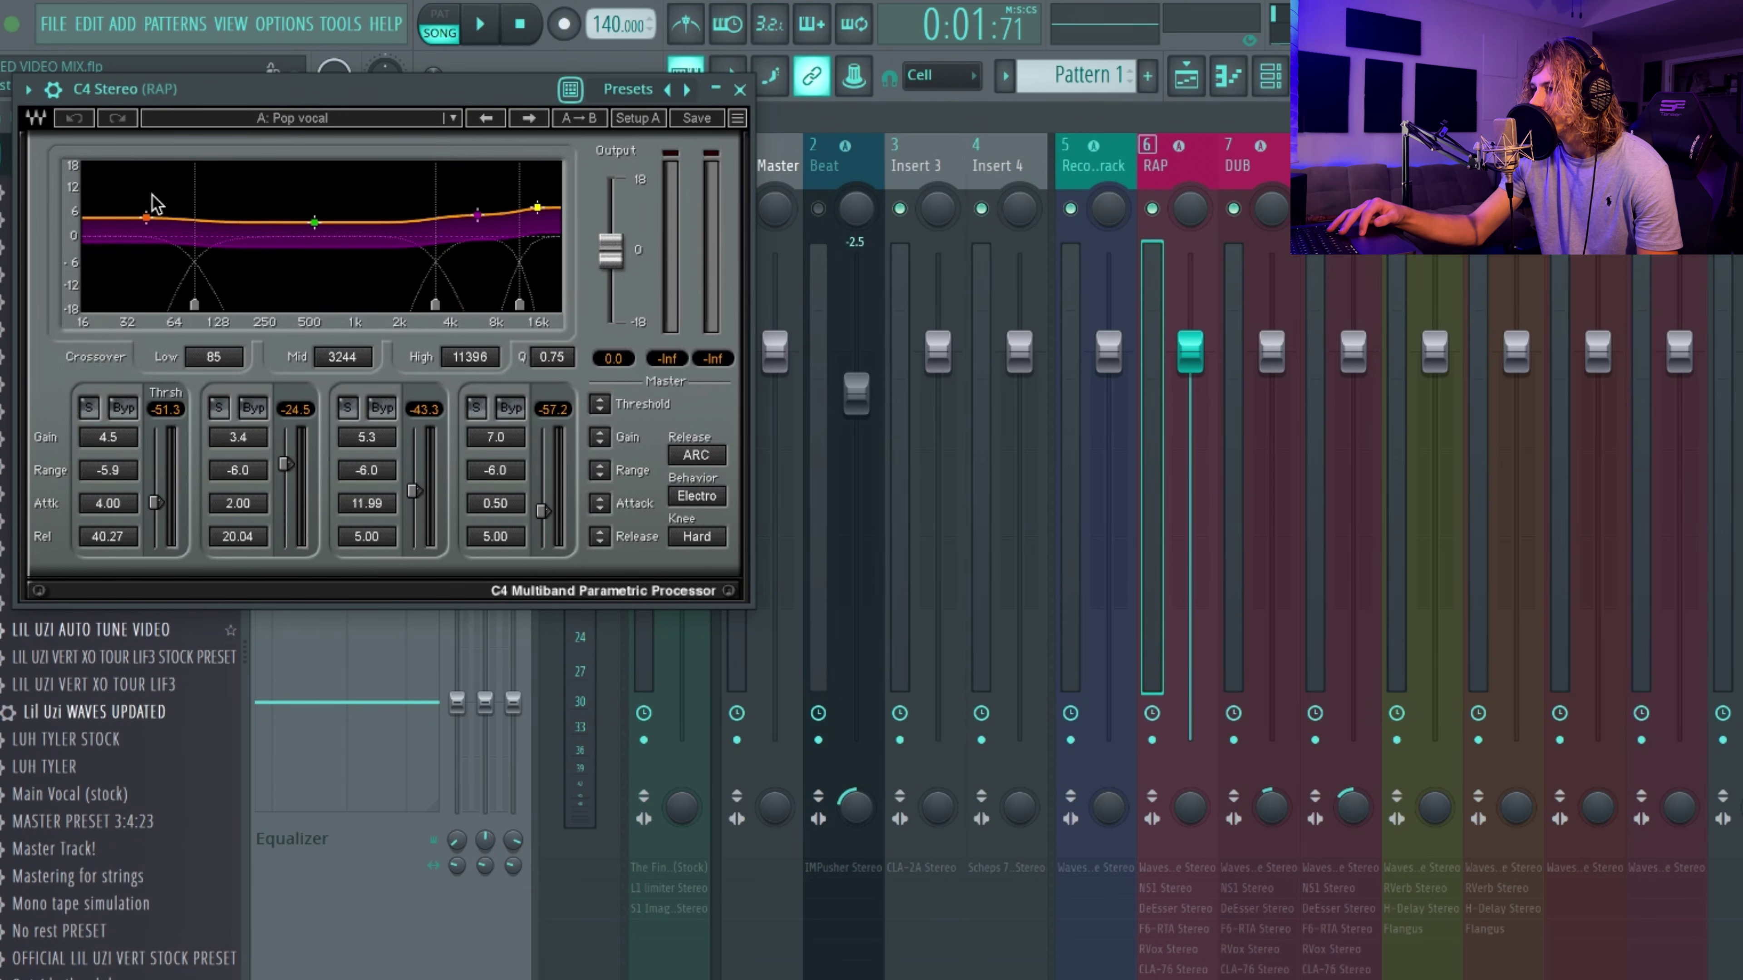
pyautogui.click(743, 90)
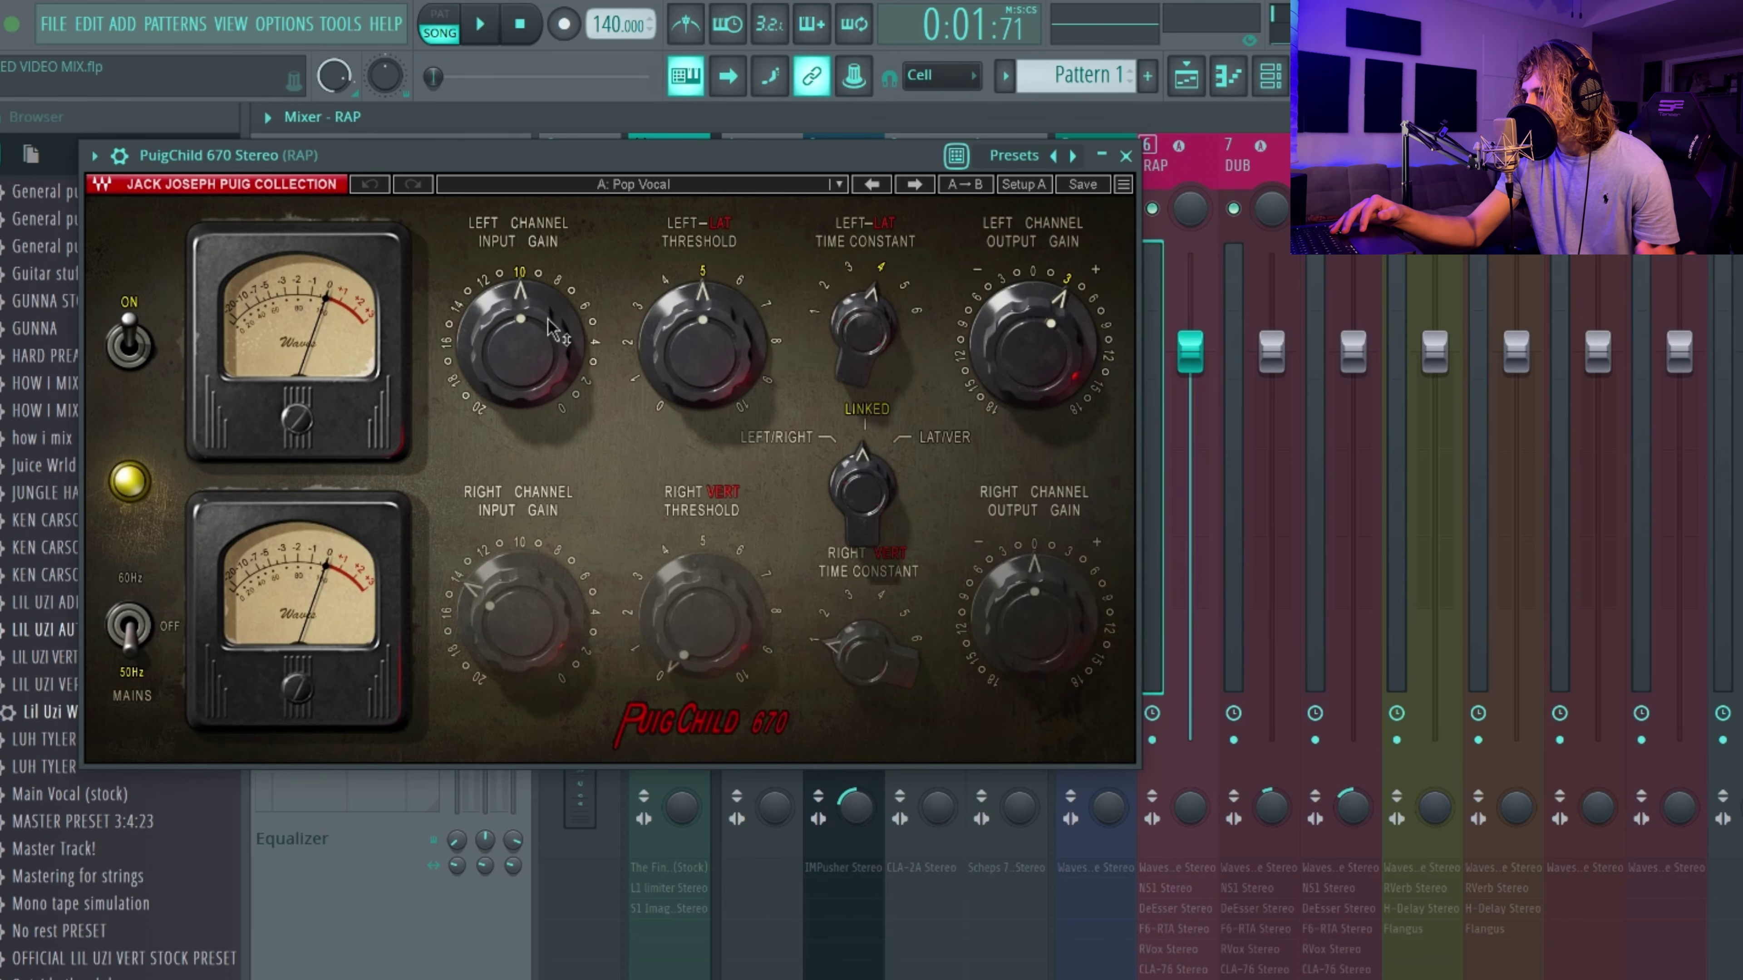
# - Examine the left channel input gain, threshold, time constant and output gain on the RAP track's PuigChild 670
pyautogui.moveTo(549, 321)
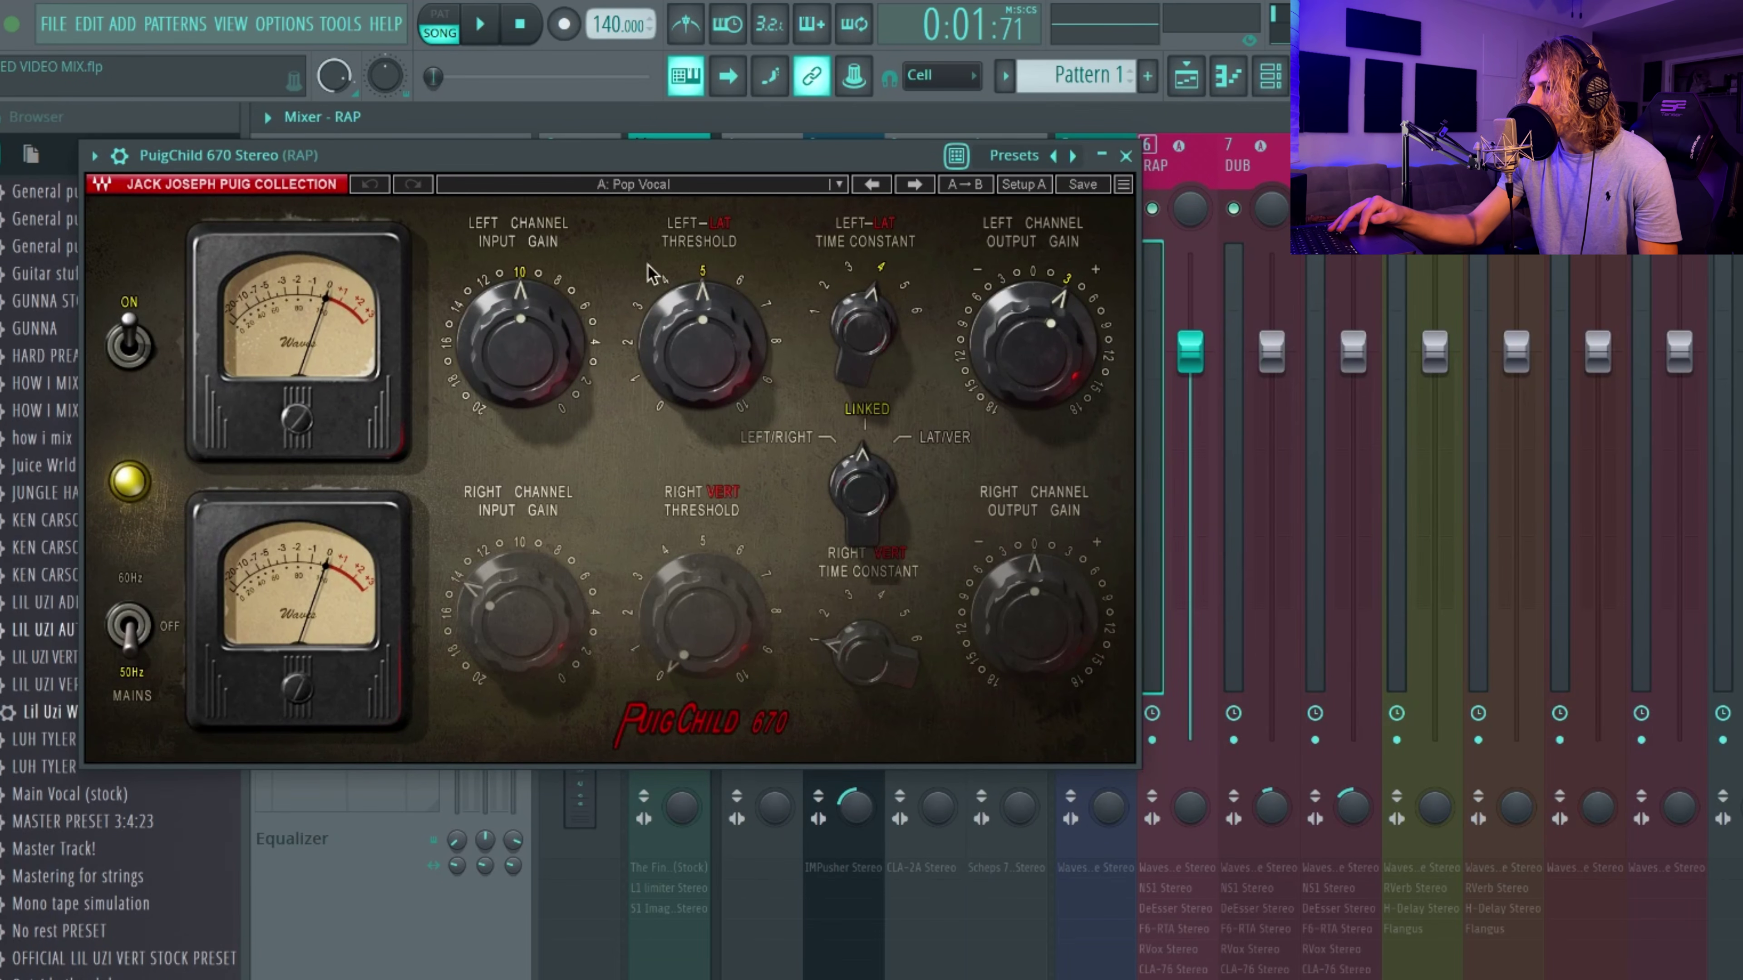
pyautogui.moveTo(539, 354)
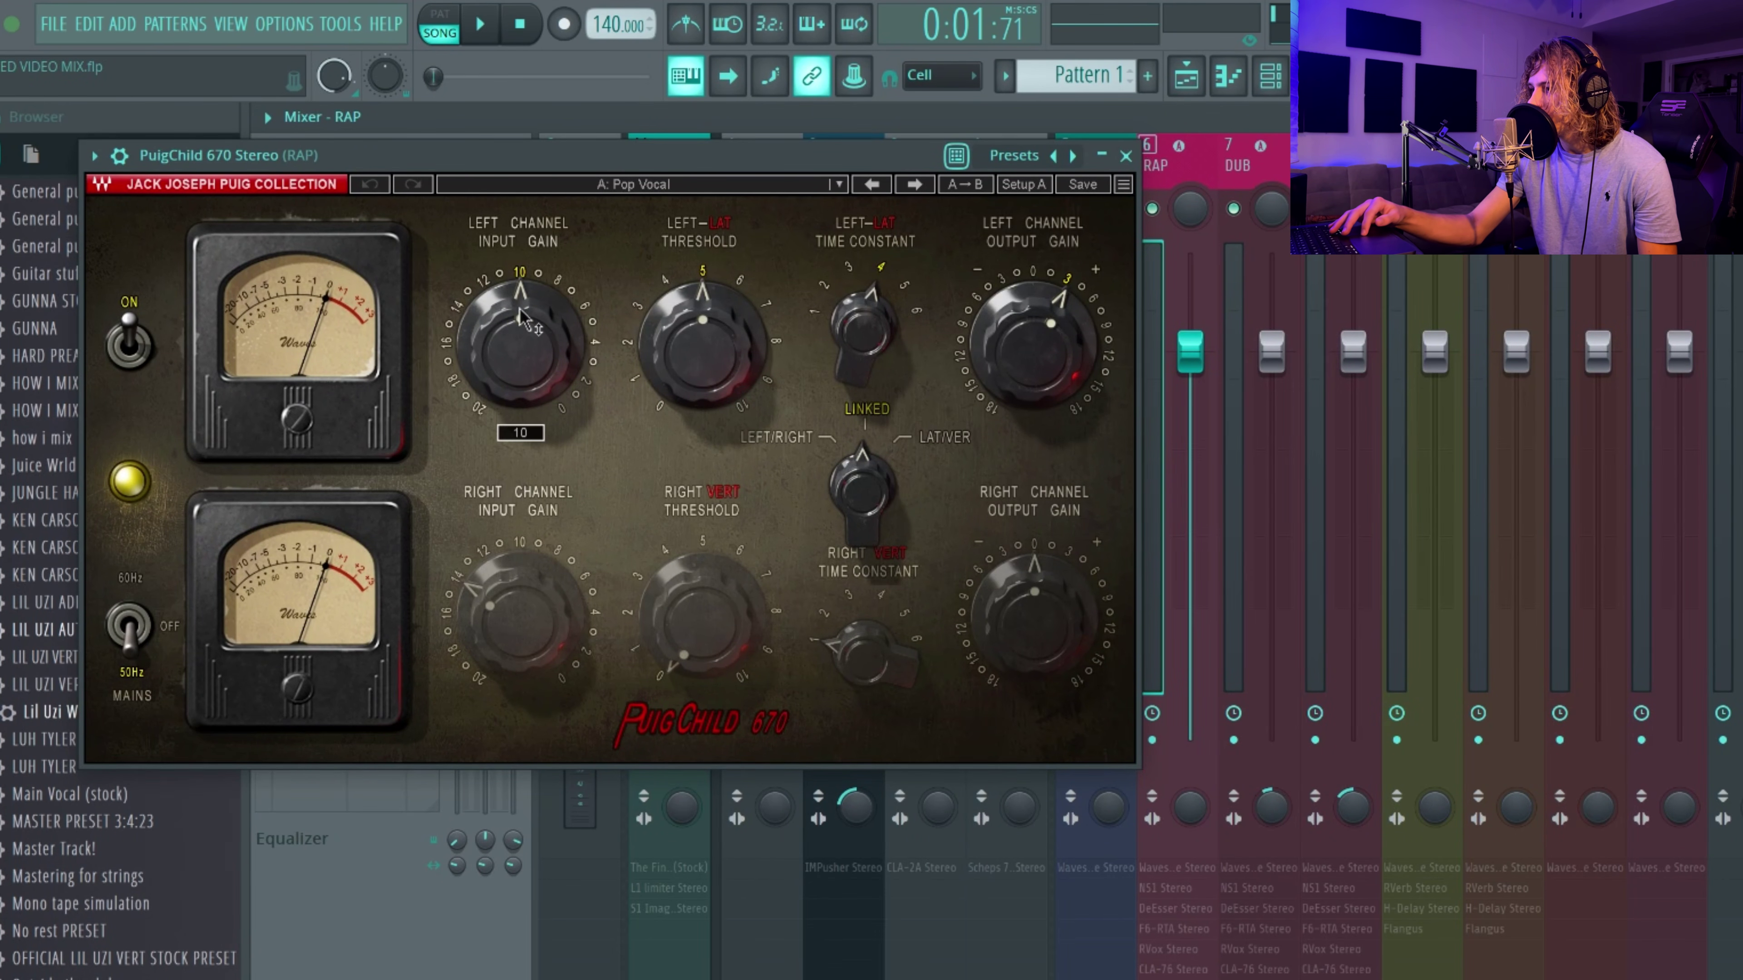
pyautogui.click(705, 335)
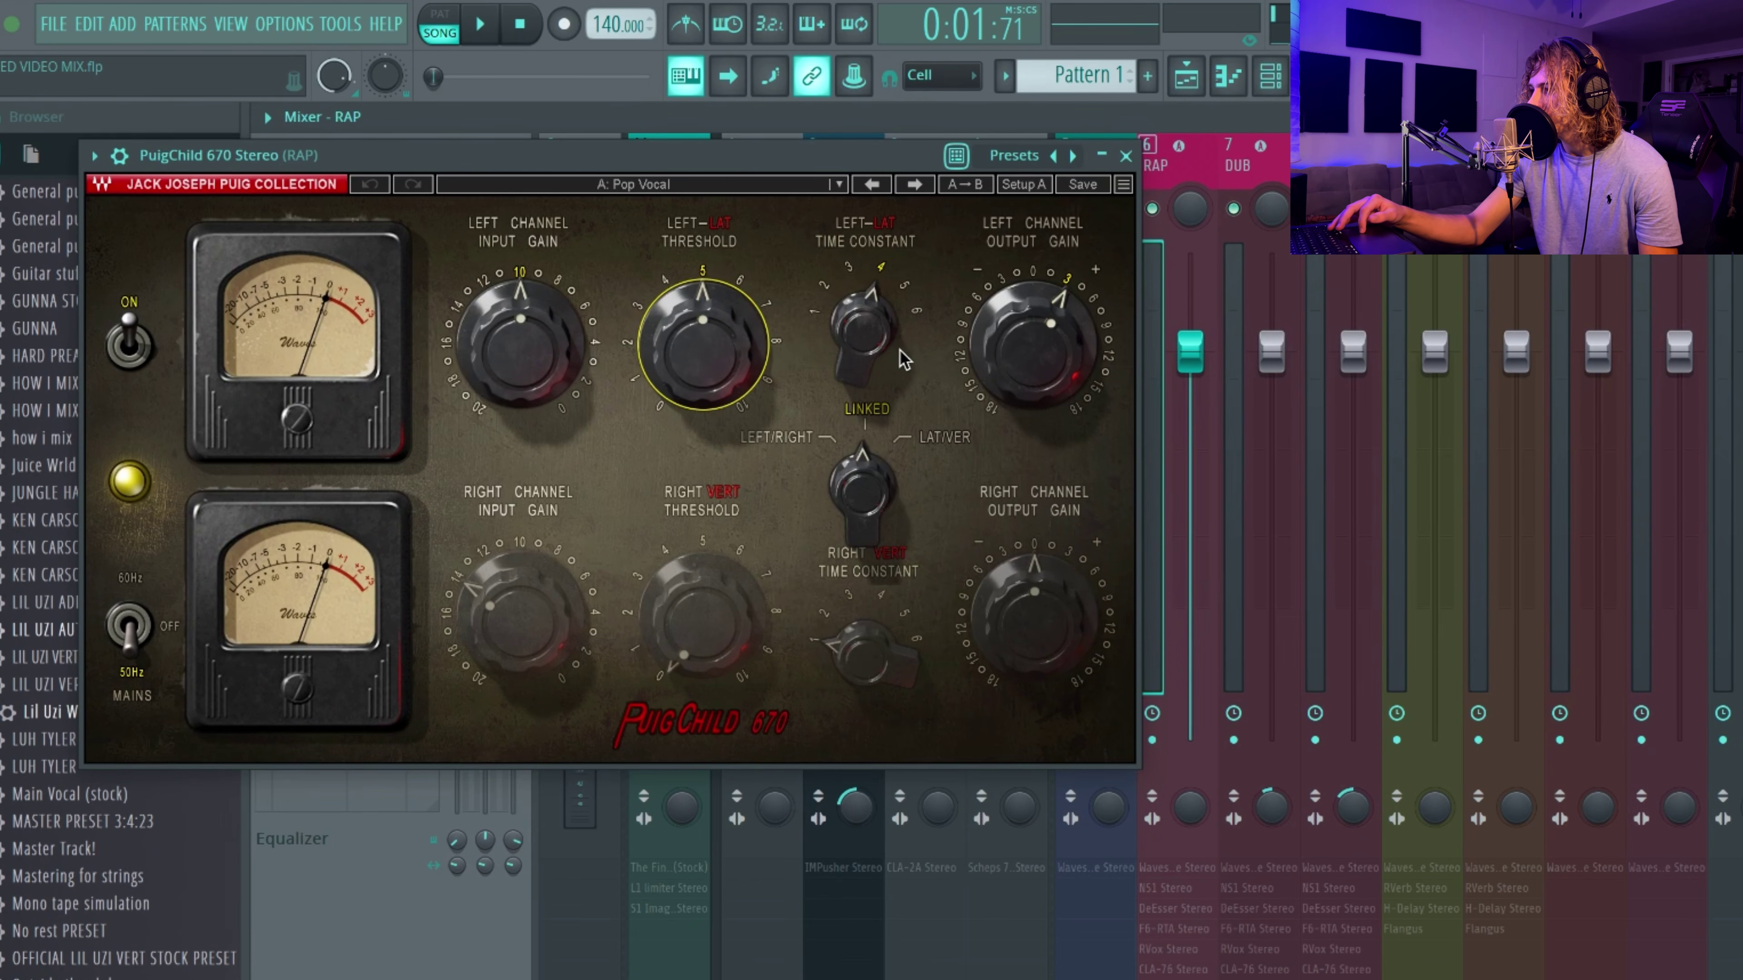
pyautogui.click(869, 331)
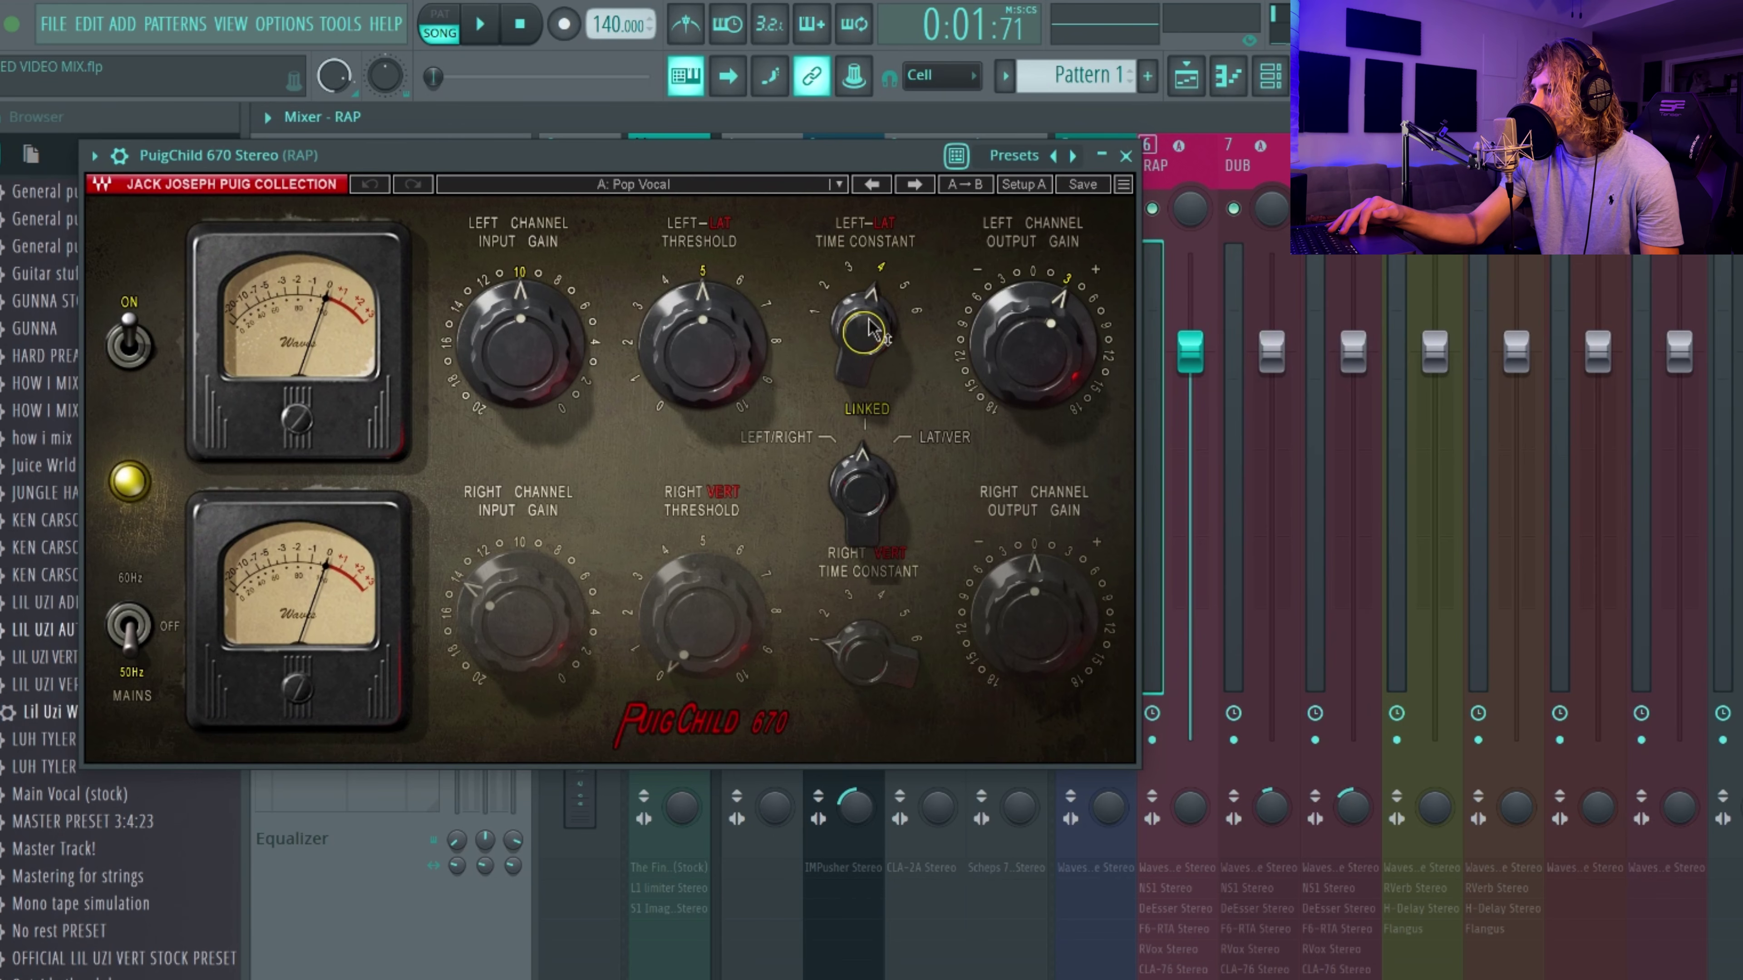
pyautogui.moveTo(864, 327)
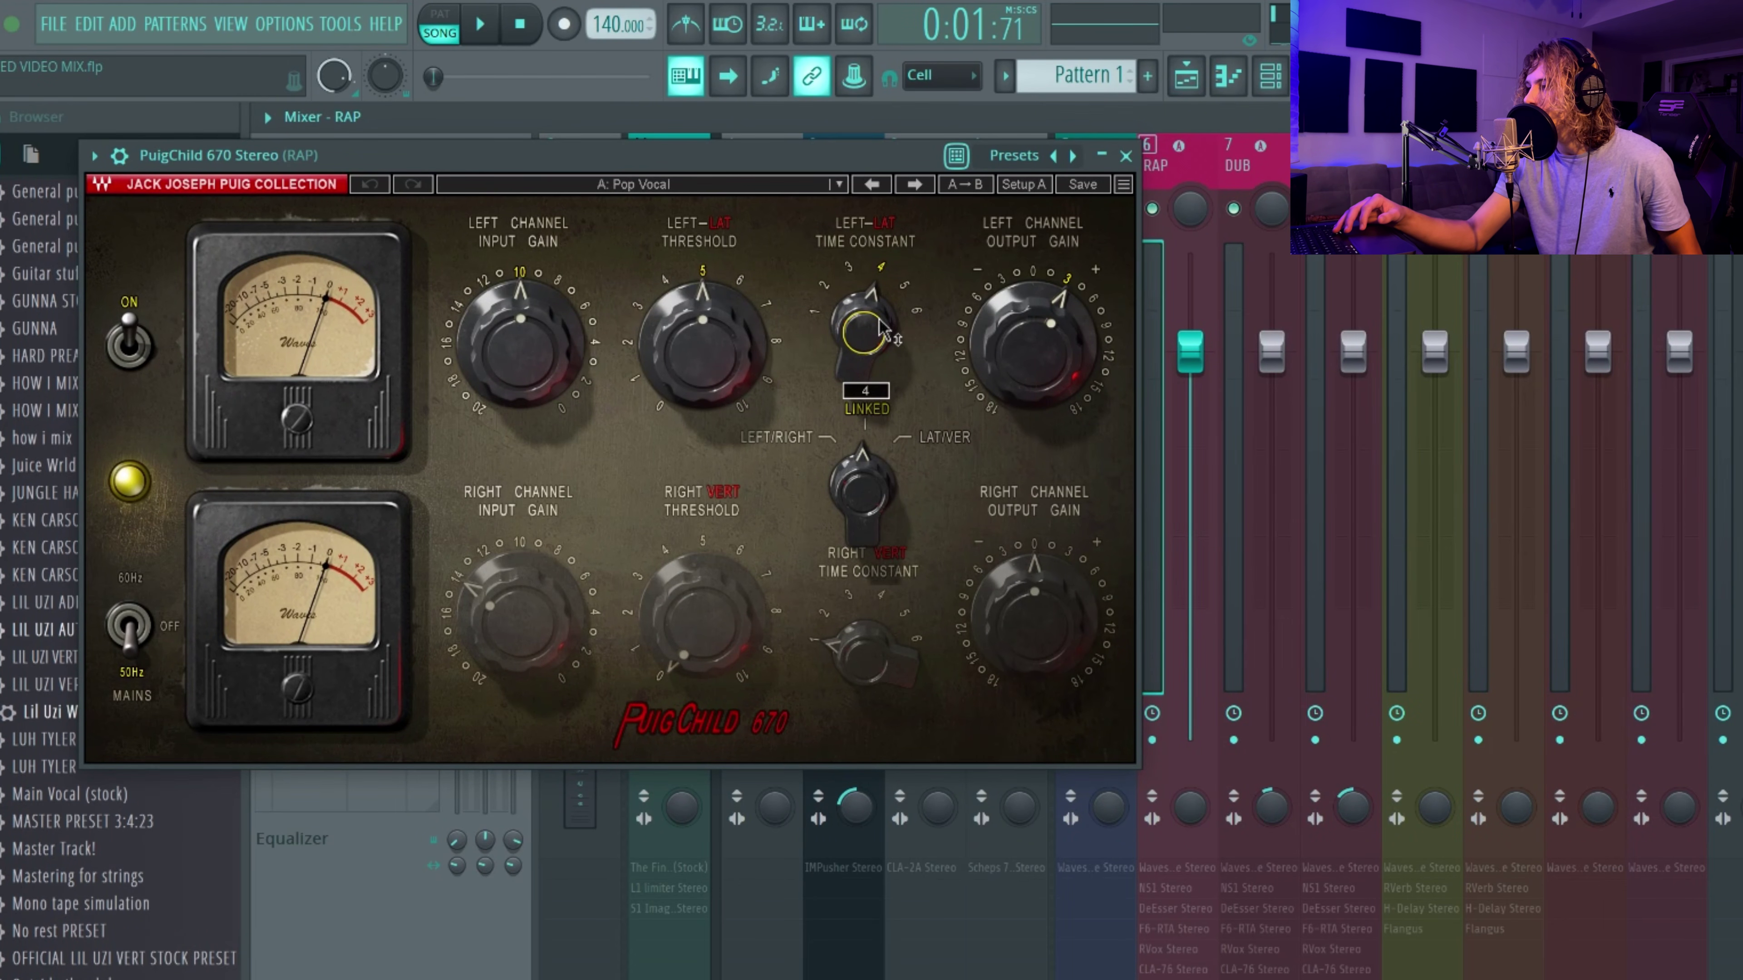
pyautogui.moveTo(1038, 344)
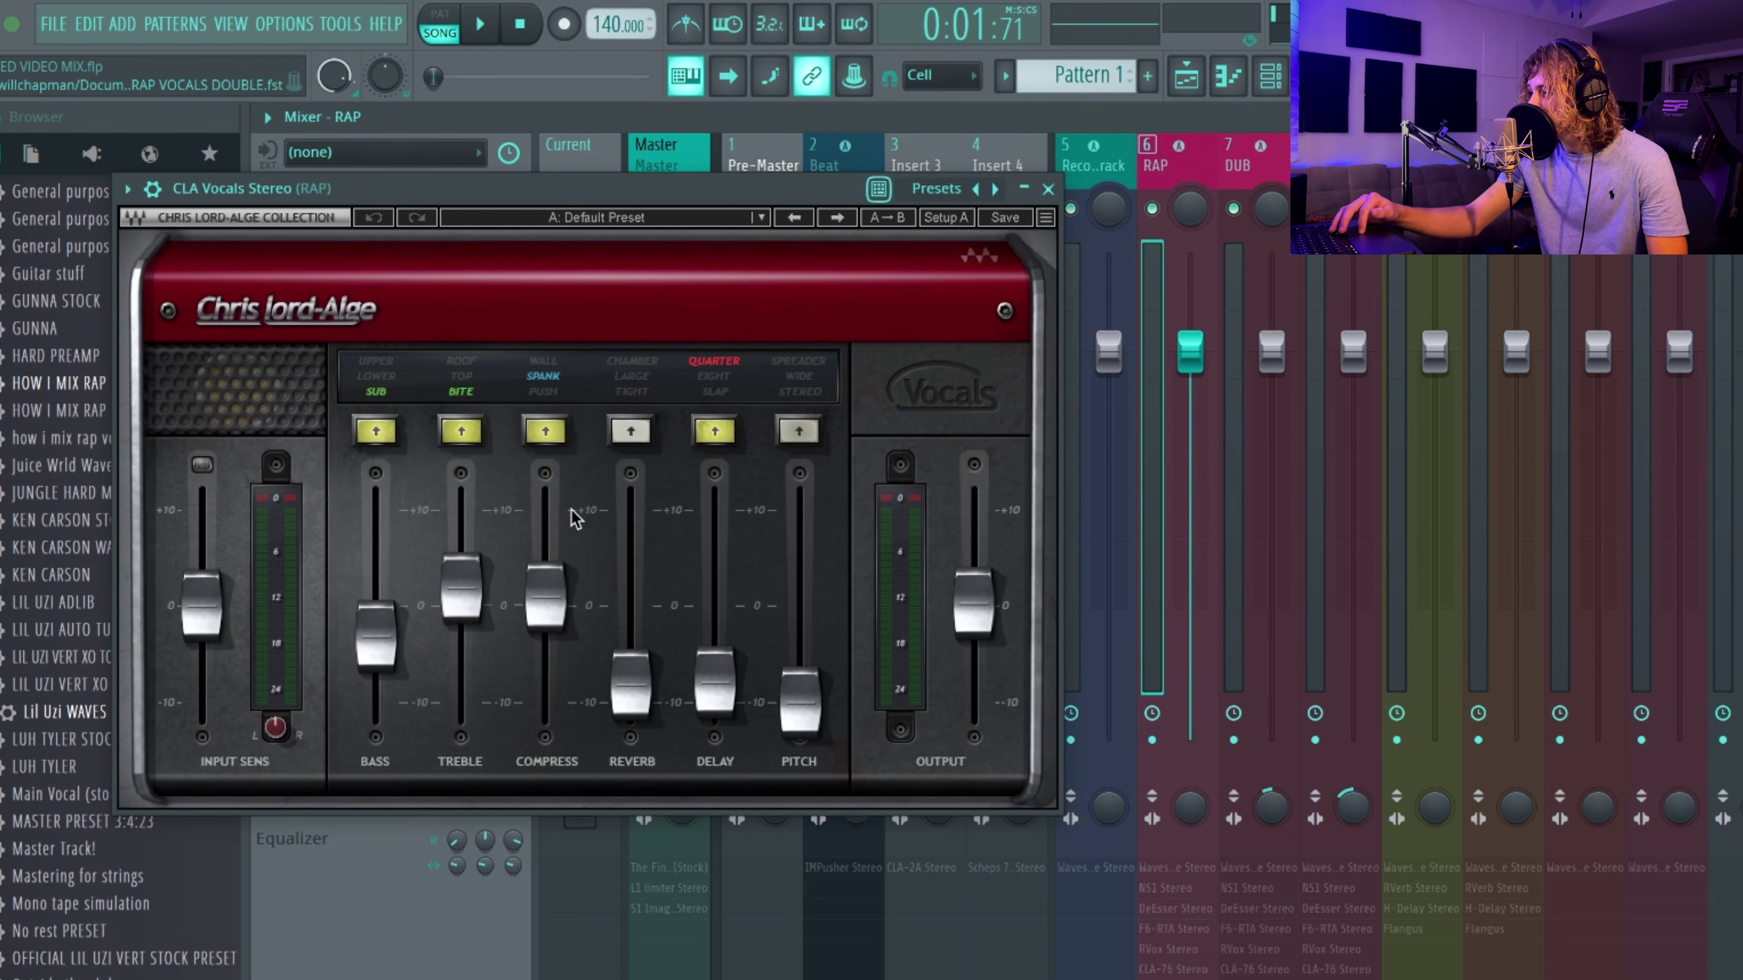
# - Examine the bass, compress and reverb faders in CLA Vocals and the Fruity Flangus settings on the RAP track
pyautogui.moveTo(391, 646)
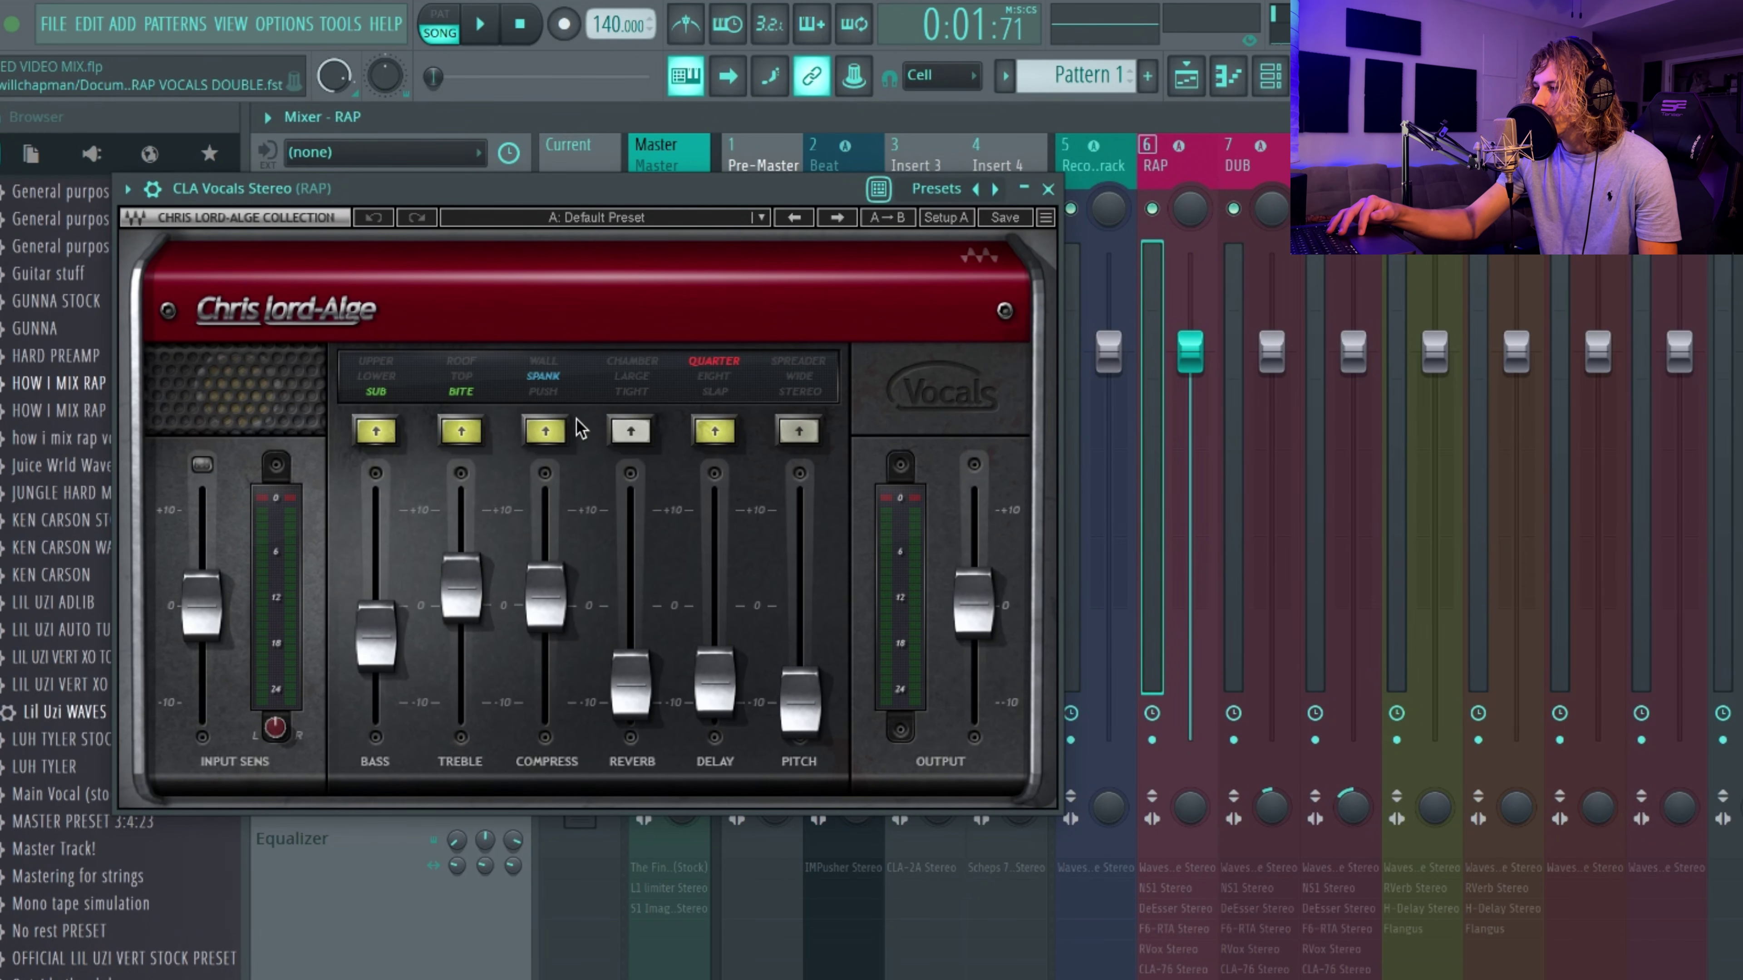
pyautogui.moveTo(553, 611)
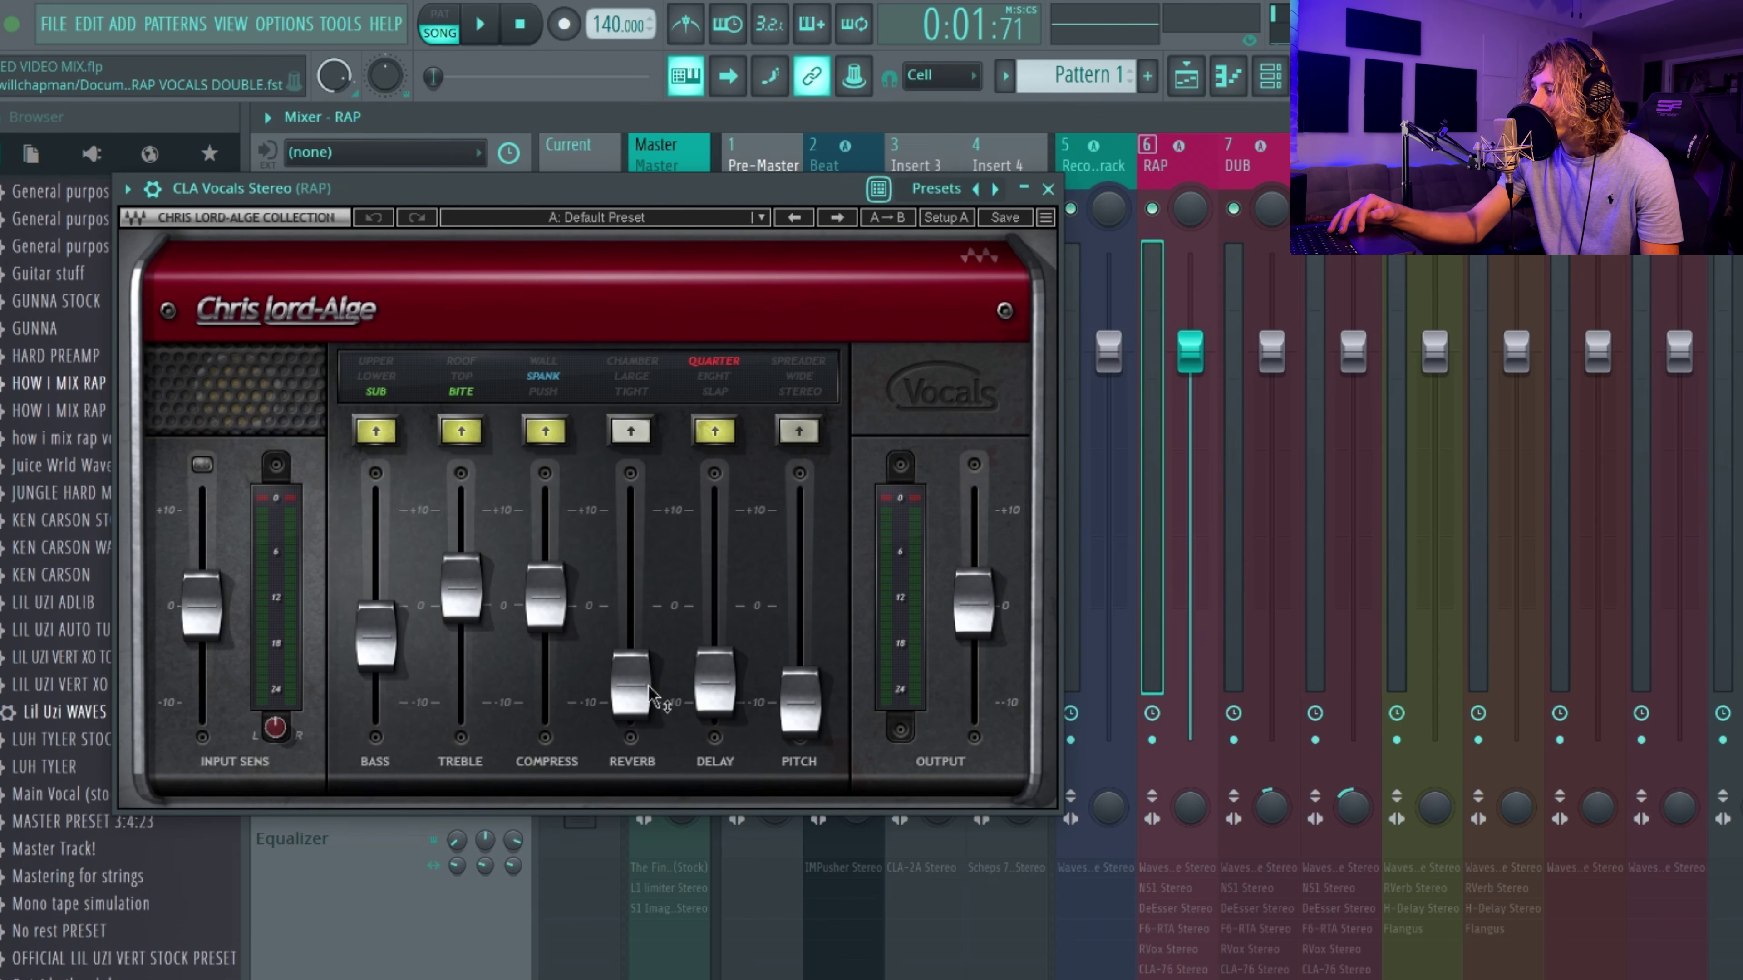
pyautogui.moveTo(652, 697)
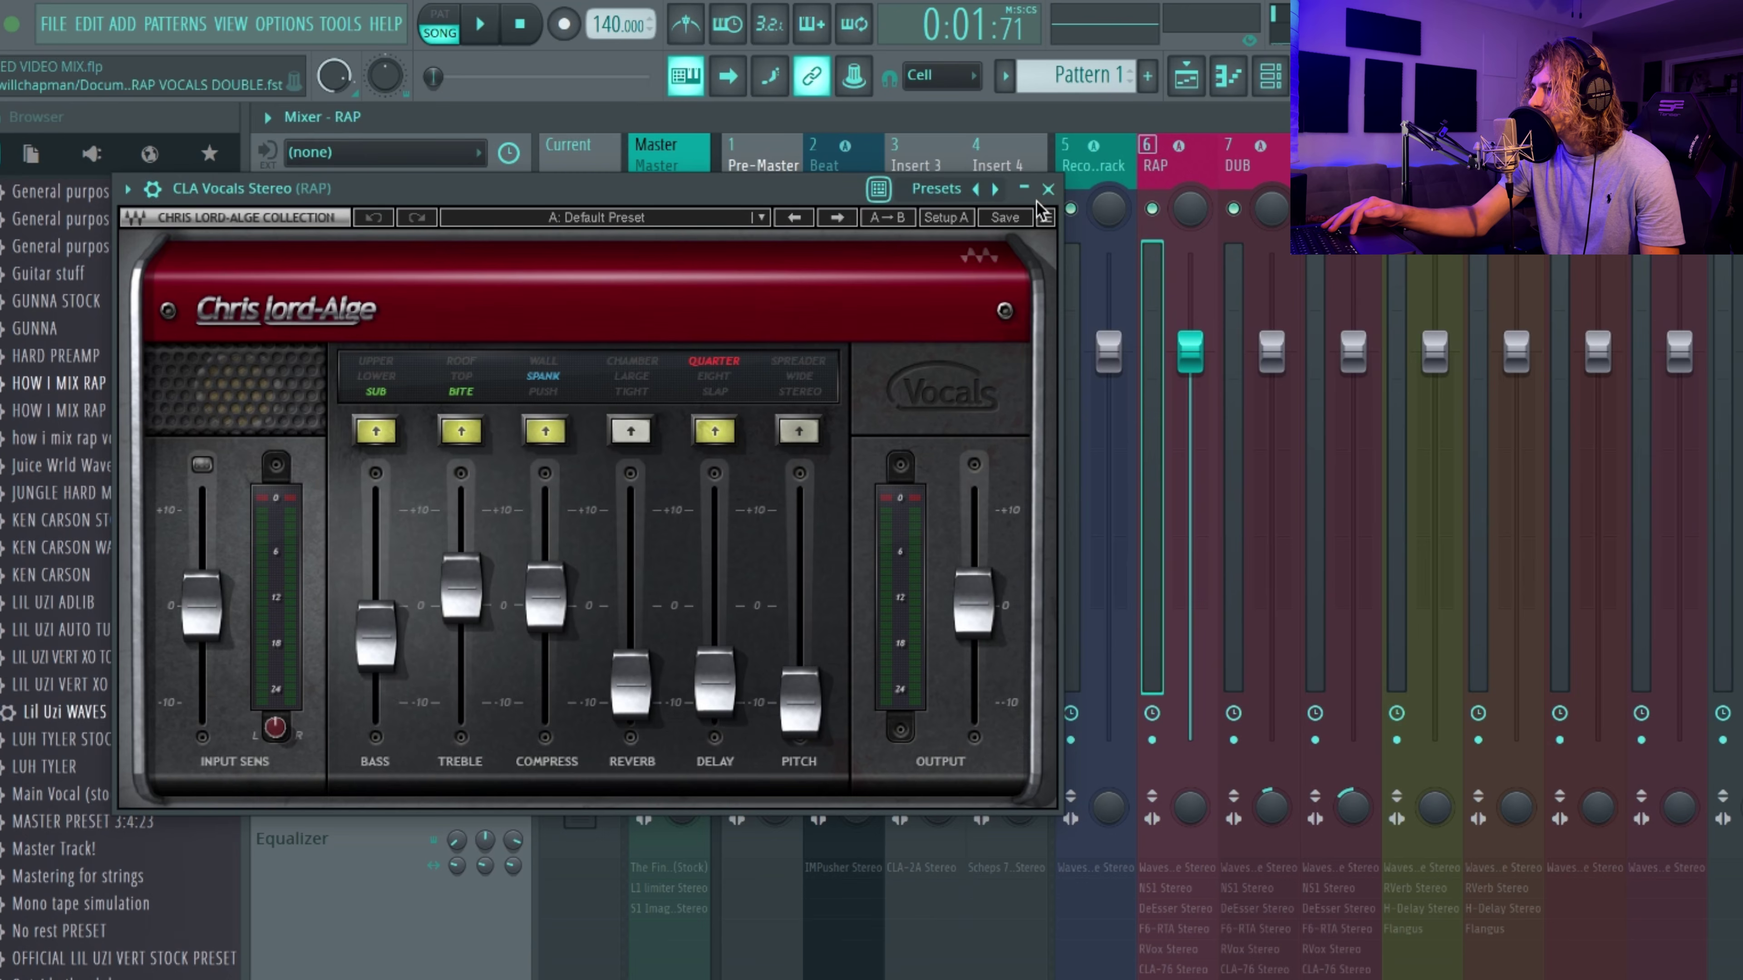
pyautogui.click(1048, 188)
pyautogui.click(376, 559)
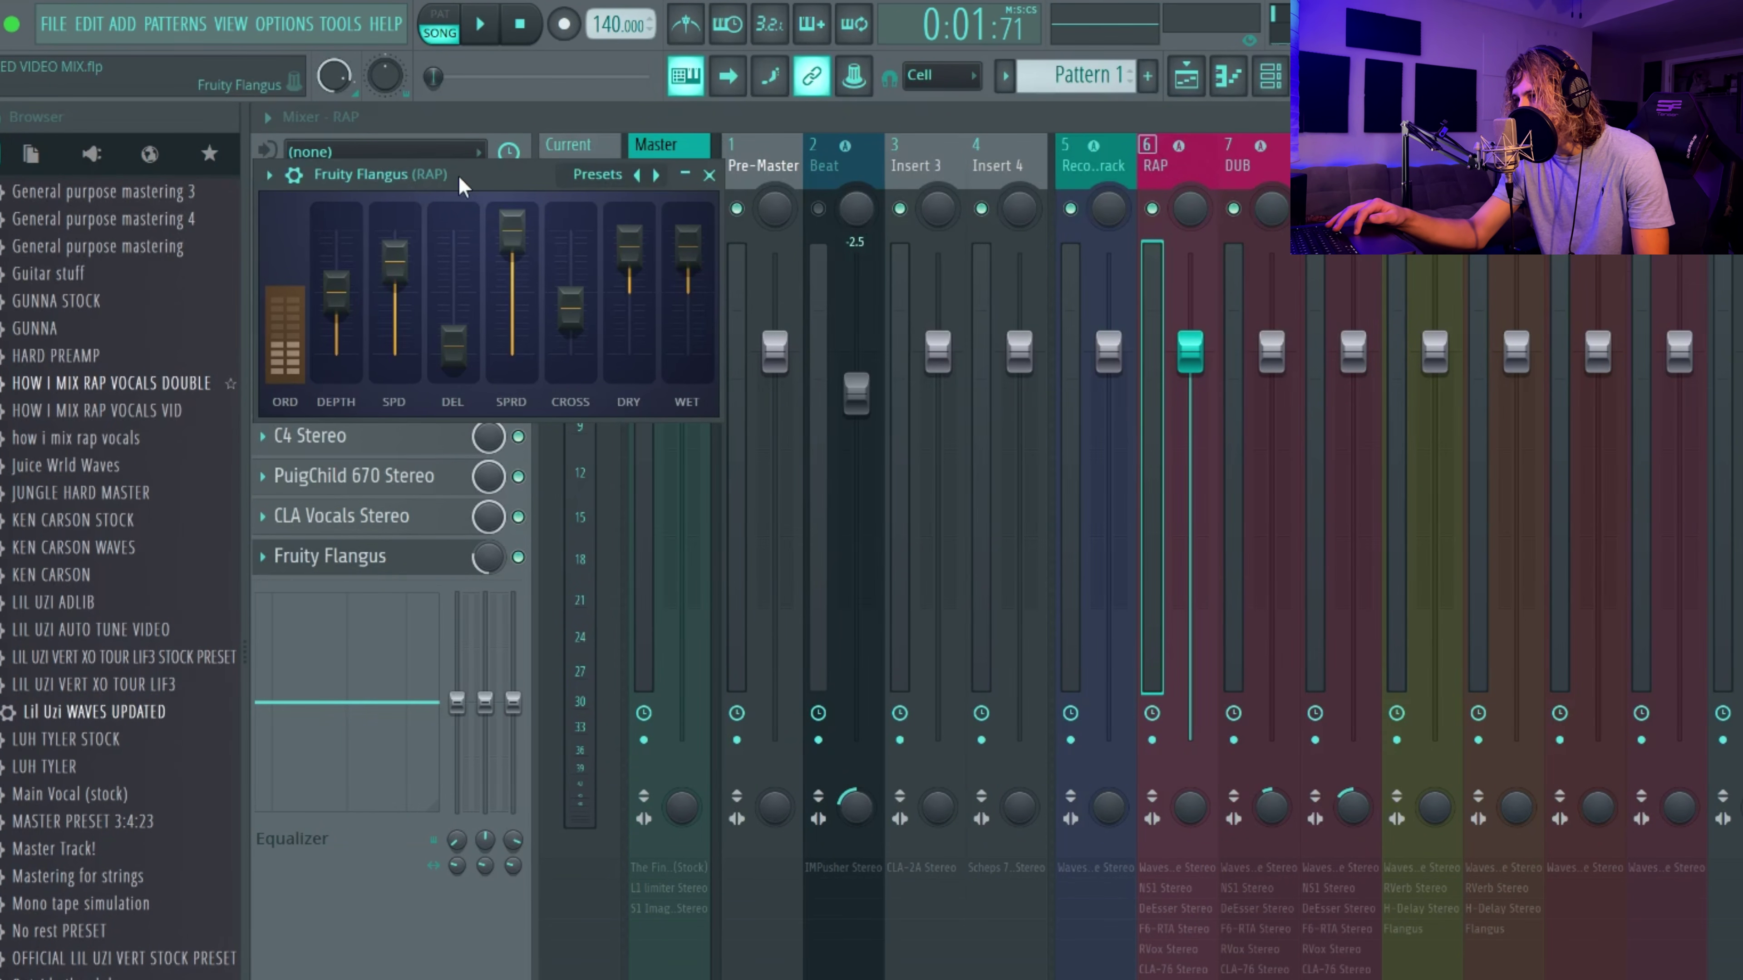
pyautogui.click(709, 176)
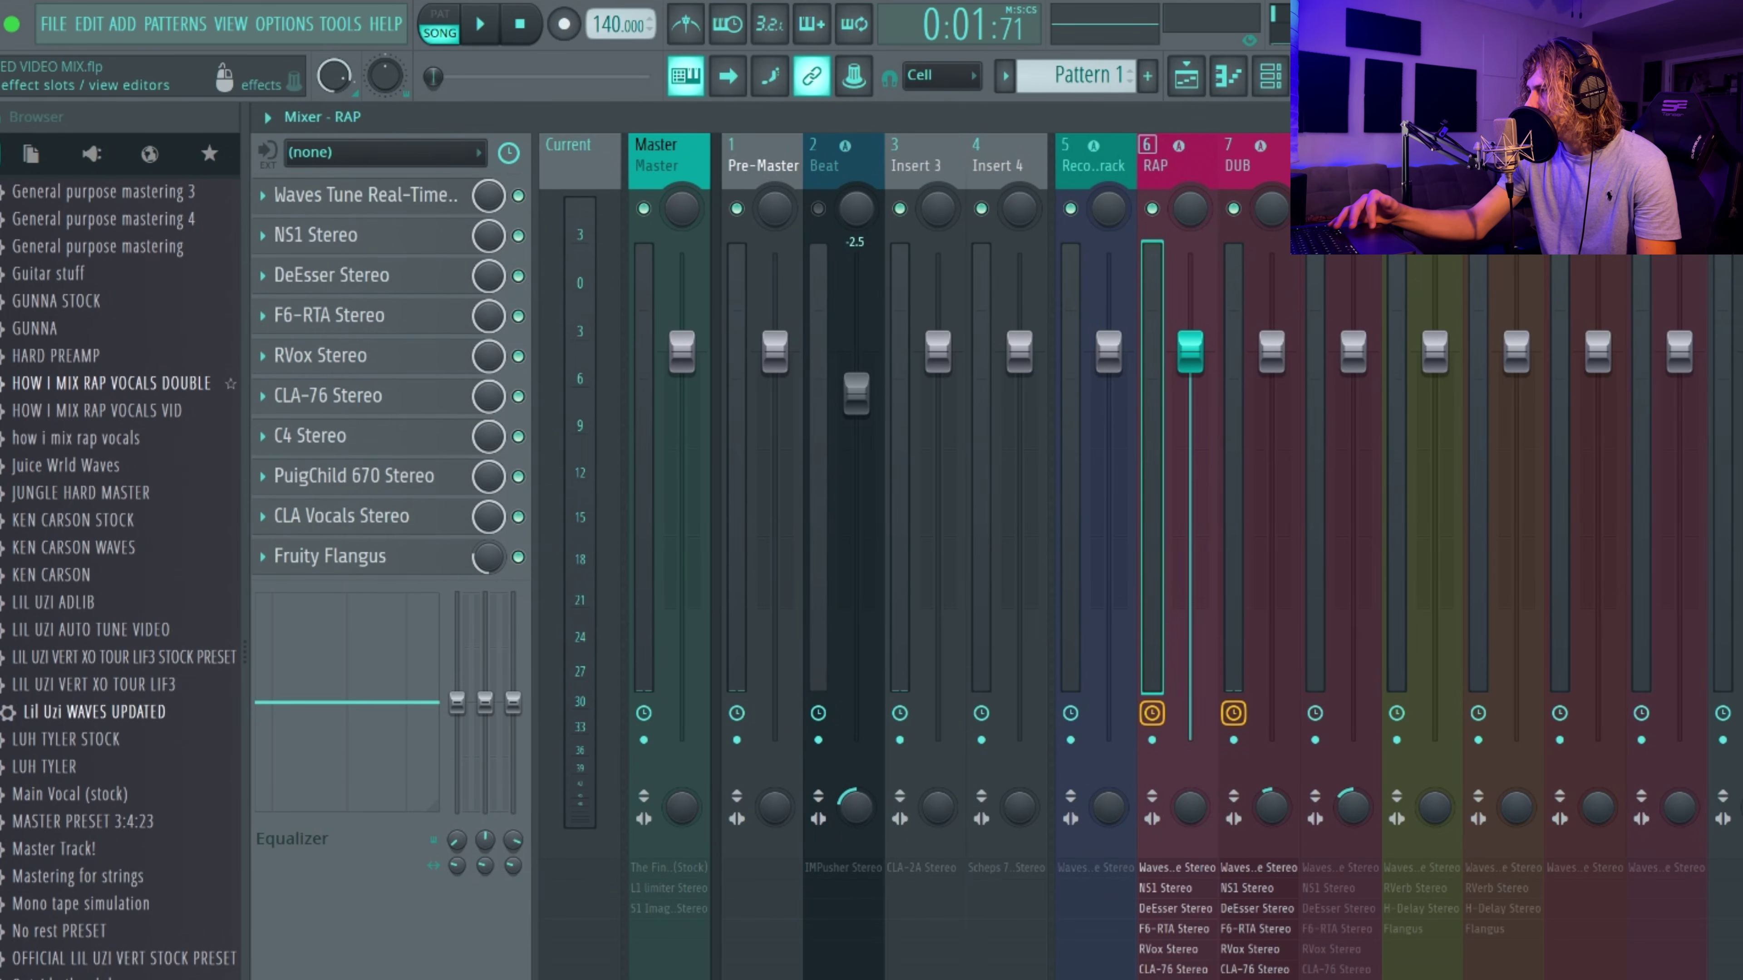
# - Select the first DUB mixer track and open its Doubler2 plugin to view the settings
pyautogui.click(1237, 168)
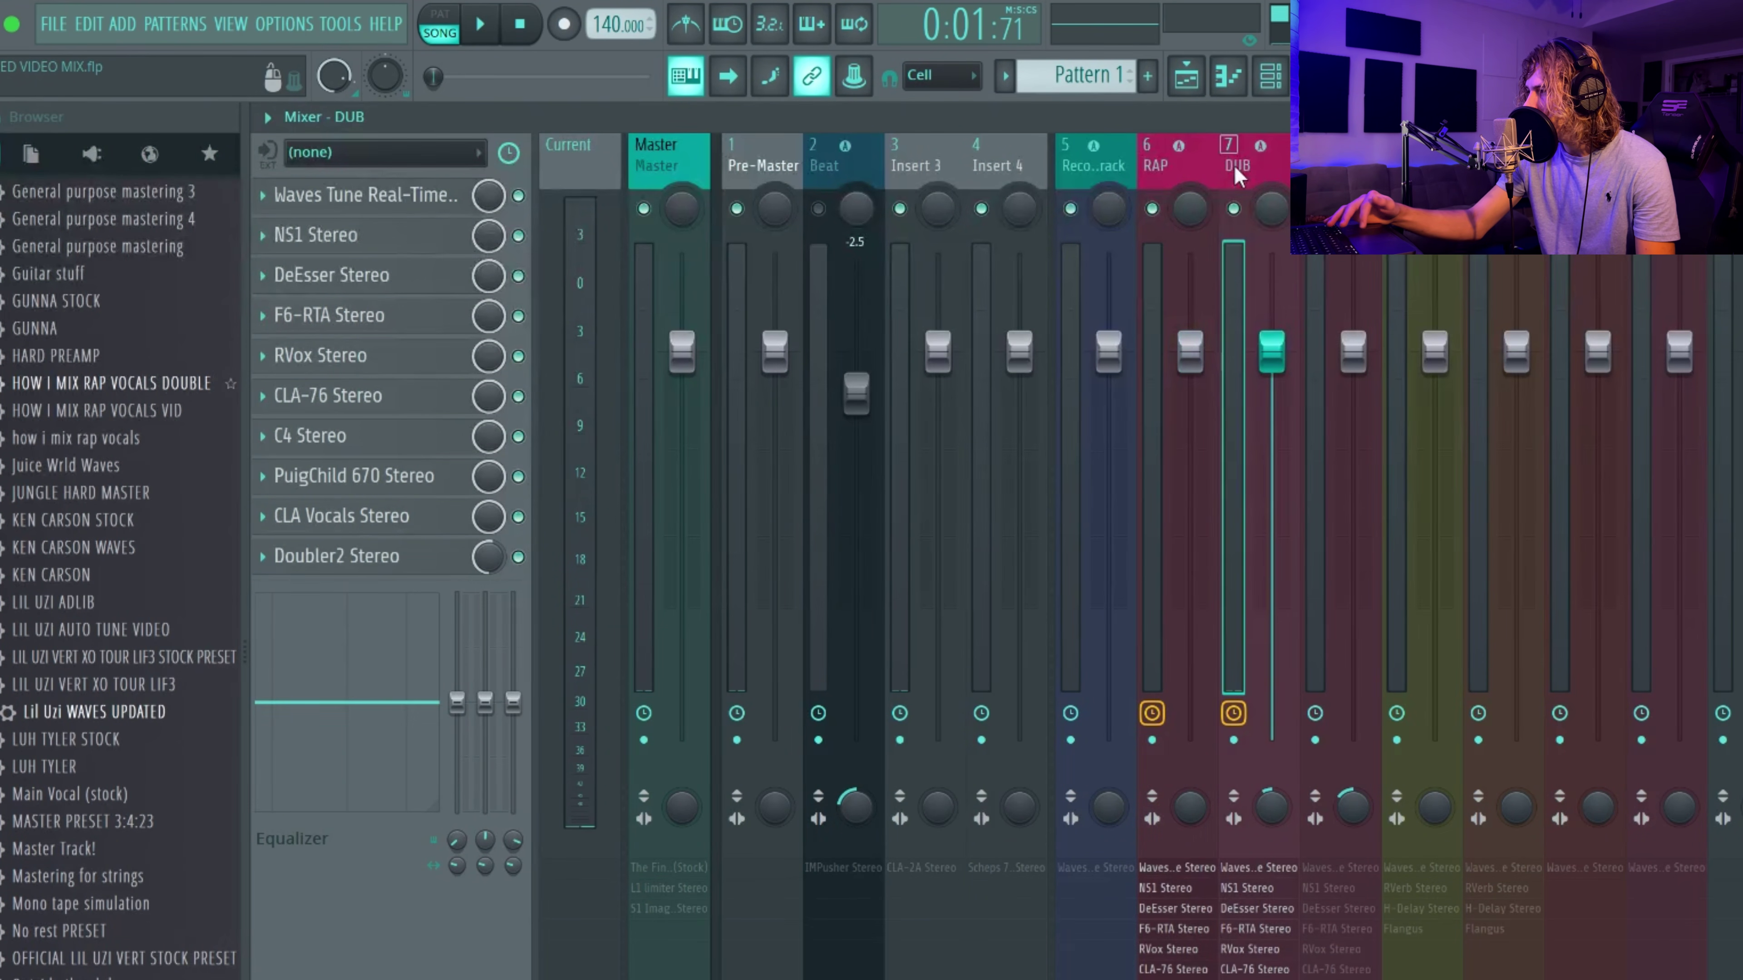
pyautogui.click(390, 557)
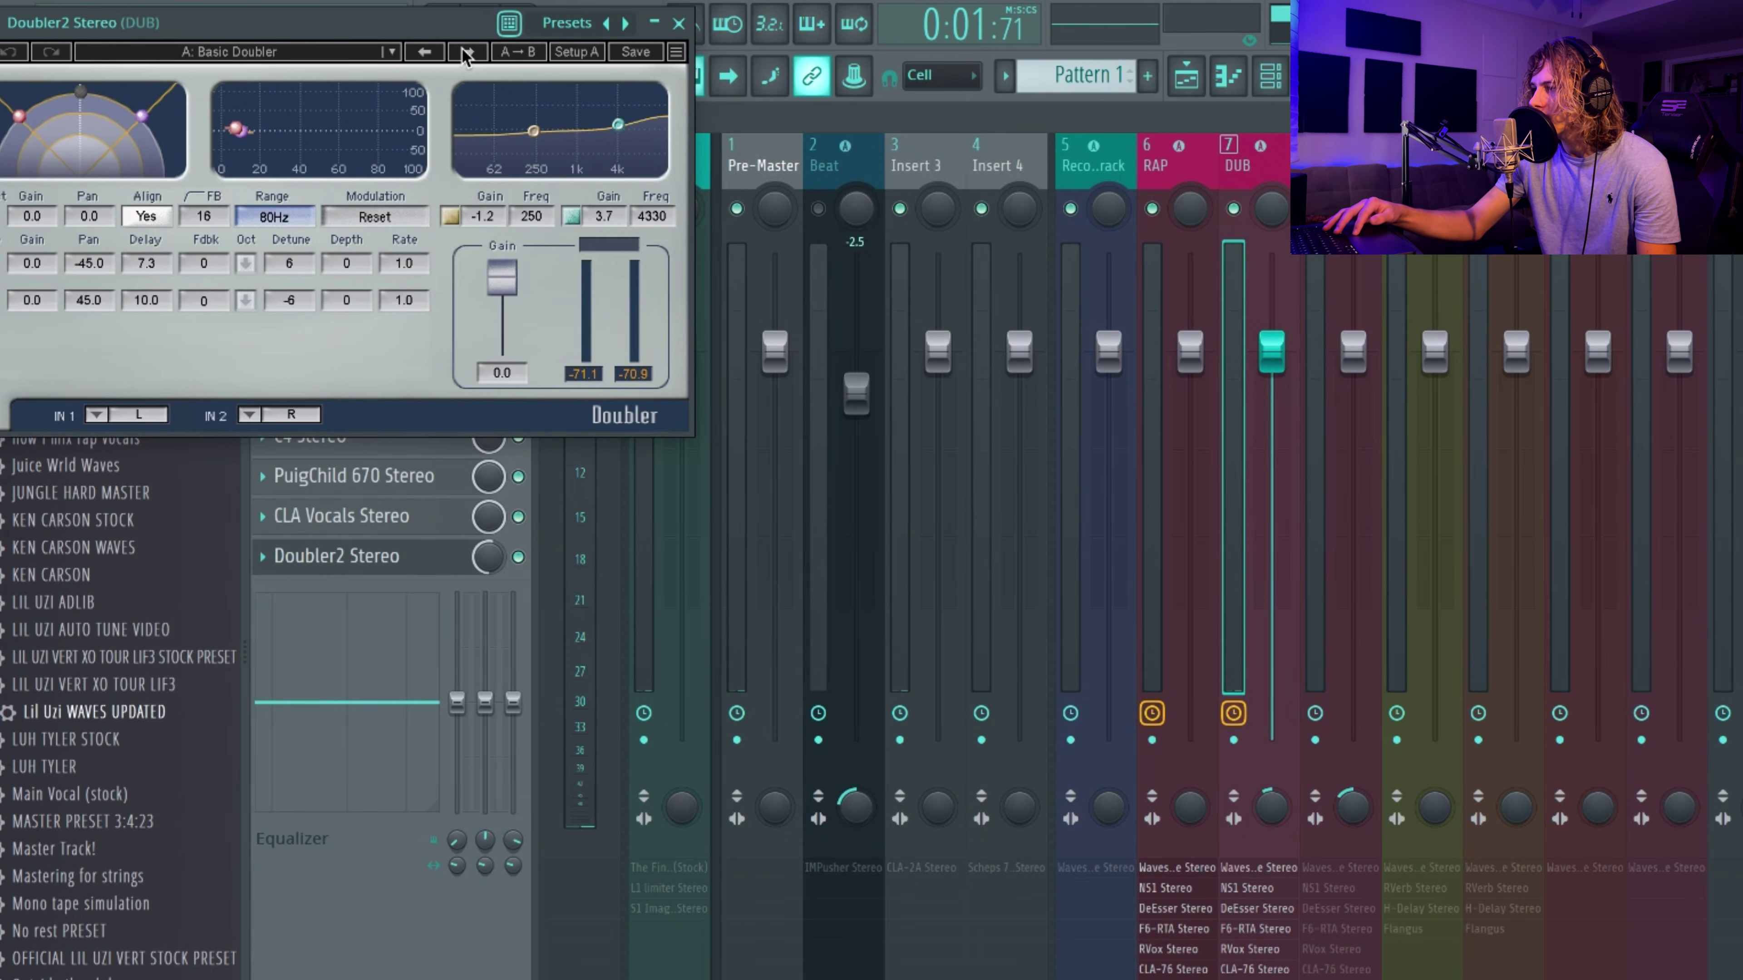
# - Check the factory preset list of the DUB track's Doubler2, close the plugin and show the playlist
pyautogui.click(391, 51)
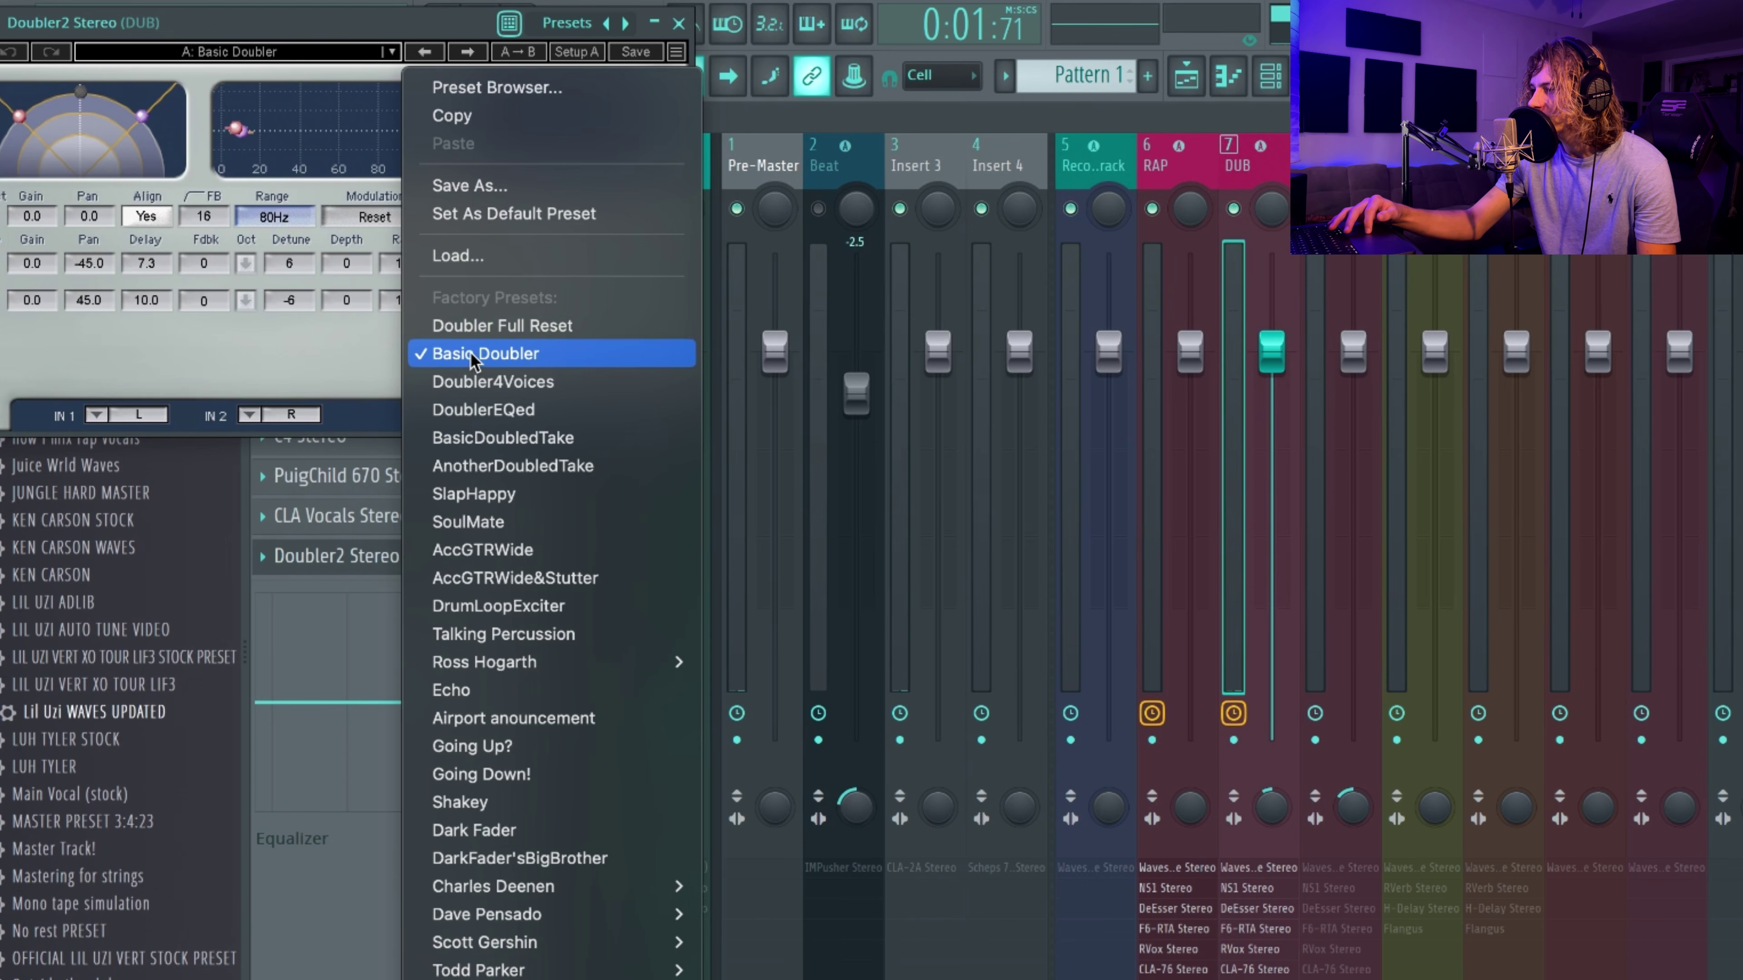
pyautogui.click(498, 28)
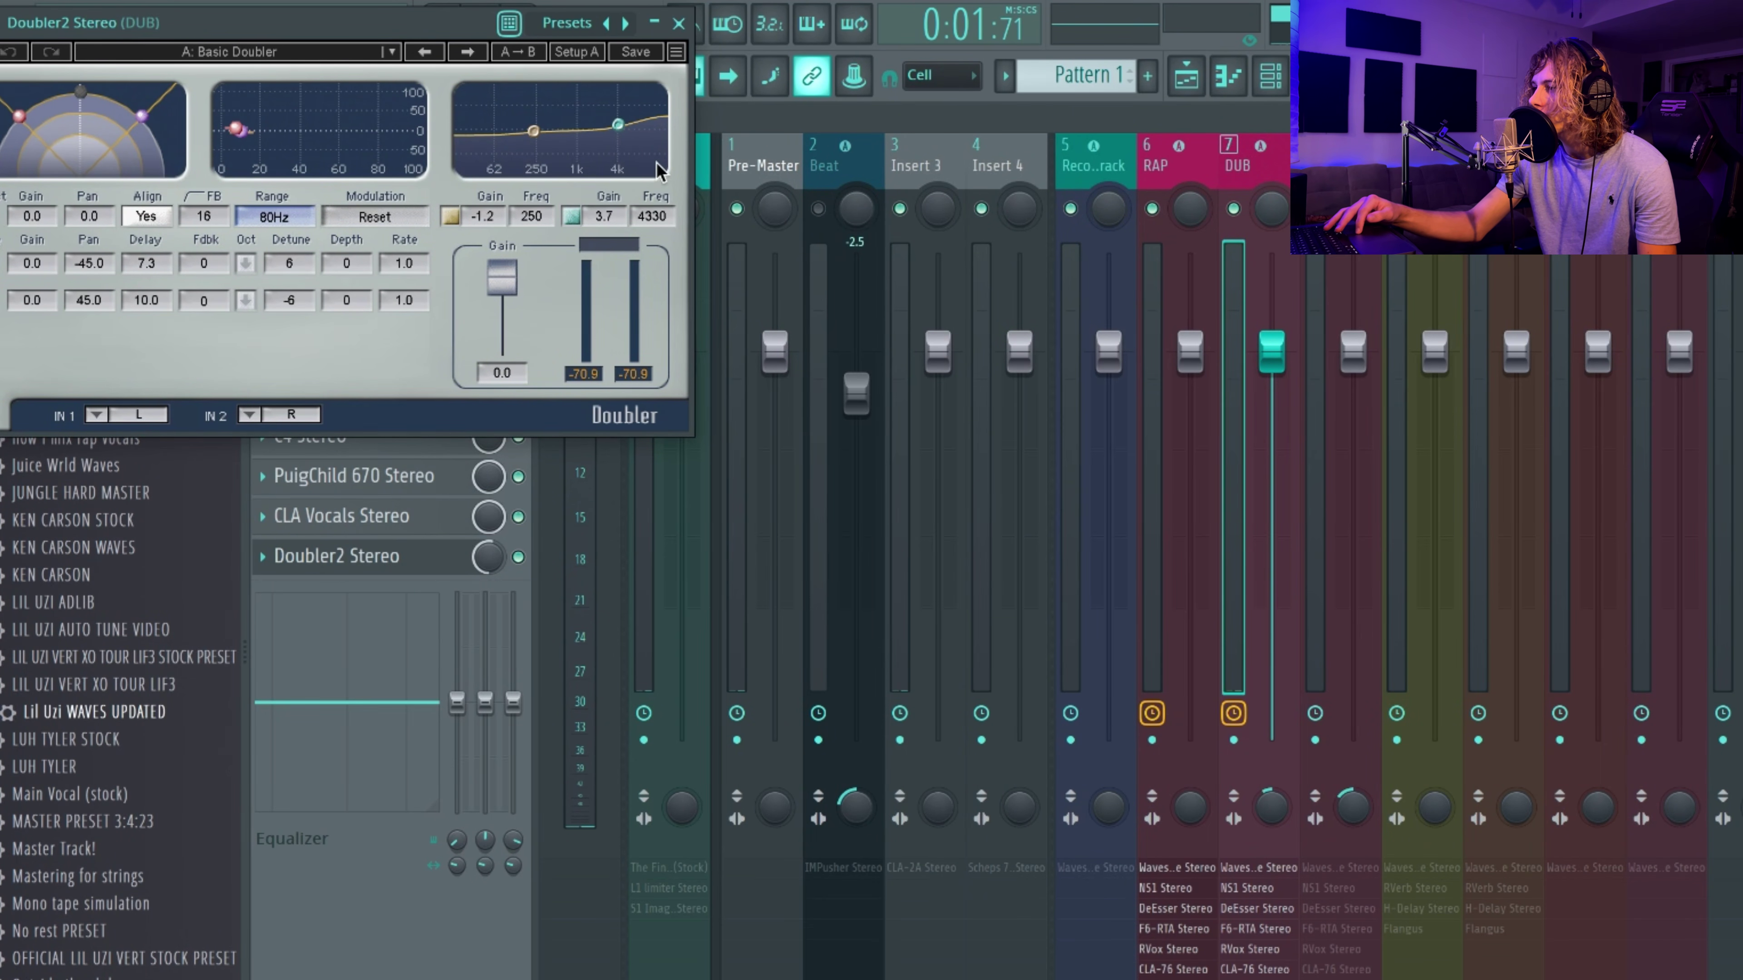
pyautogui.click(678, 23)
pyautogui.press('F9')
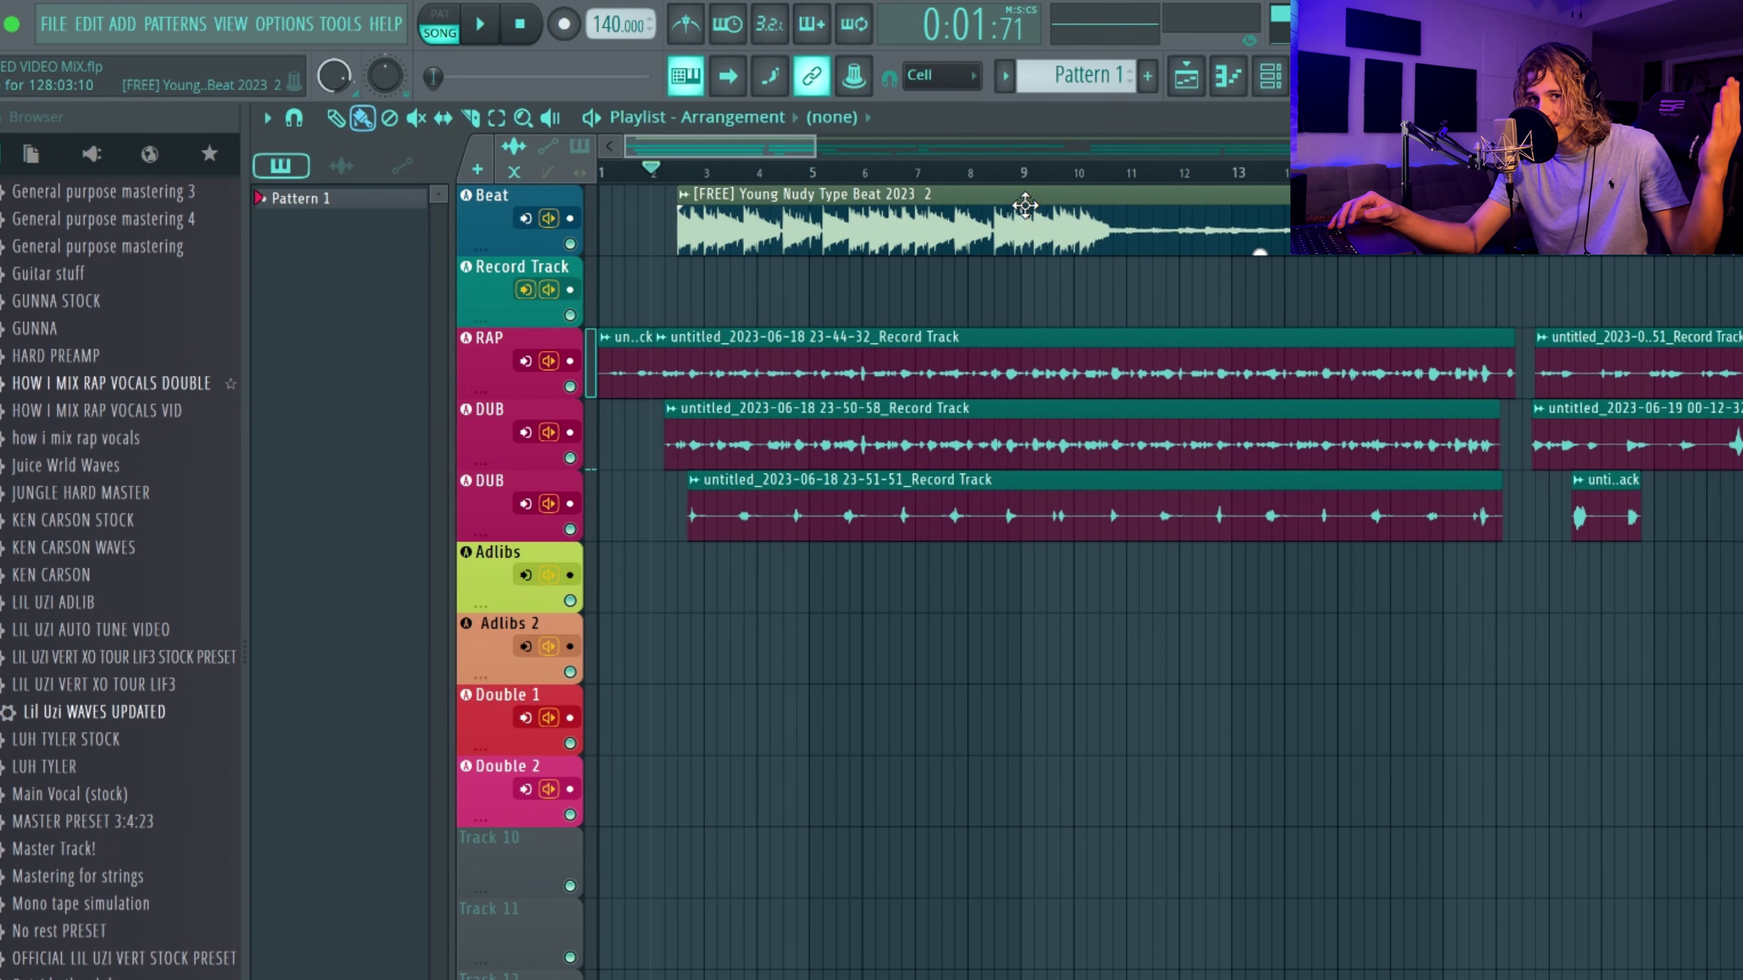
# - Play the RAP vocal in the mixer, enable its DeEsser and F6-RTA, and view the F6-RTA equalizer curve
pyautogui.press('F9')
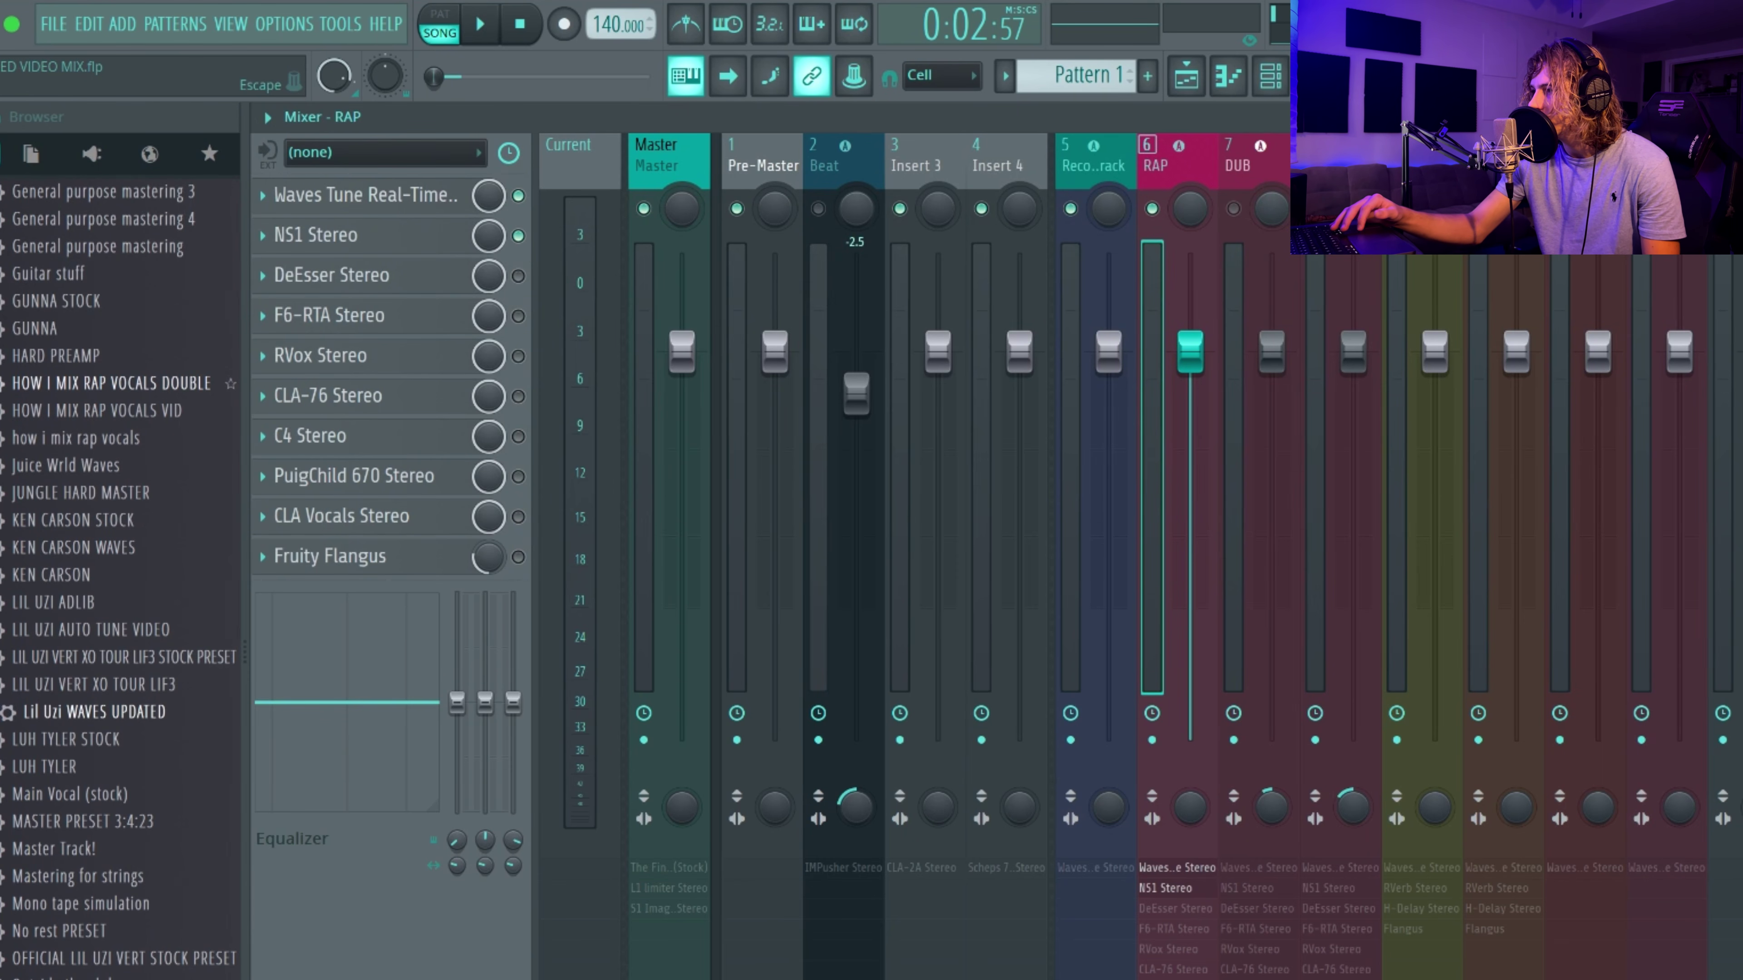
pyautogui.press('space')
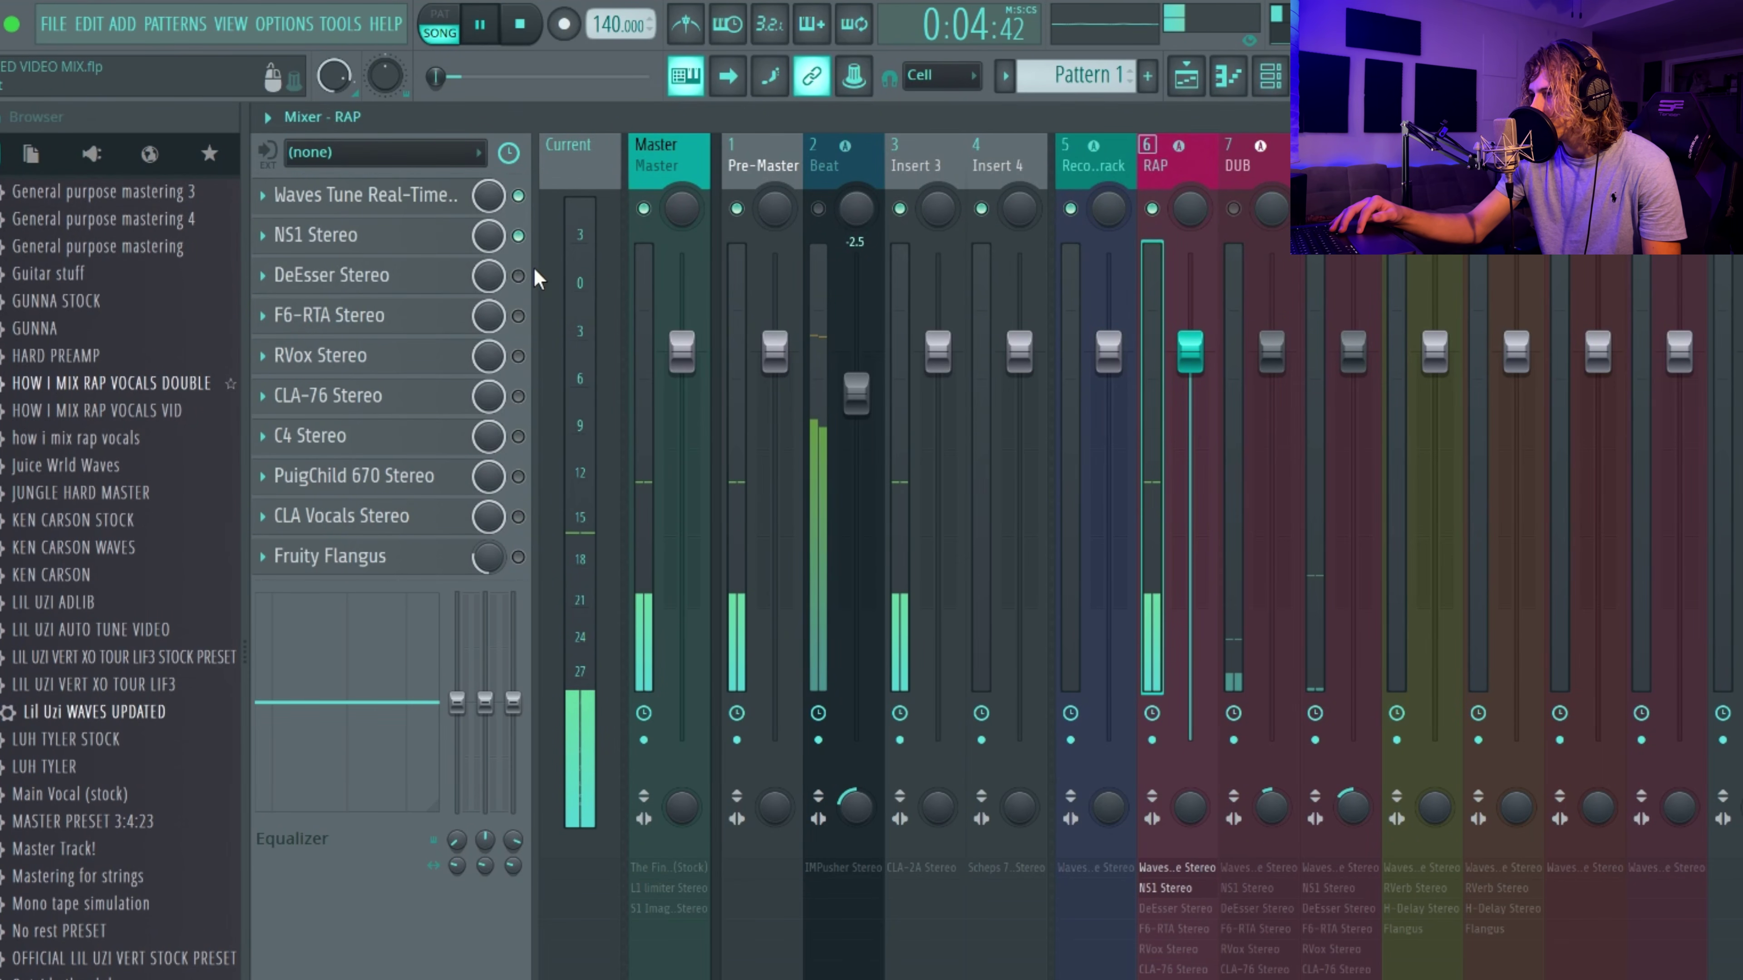
pyautogui.click(520, 276)
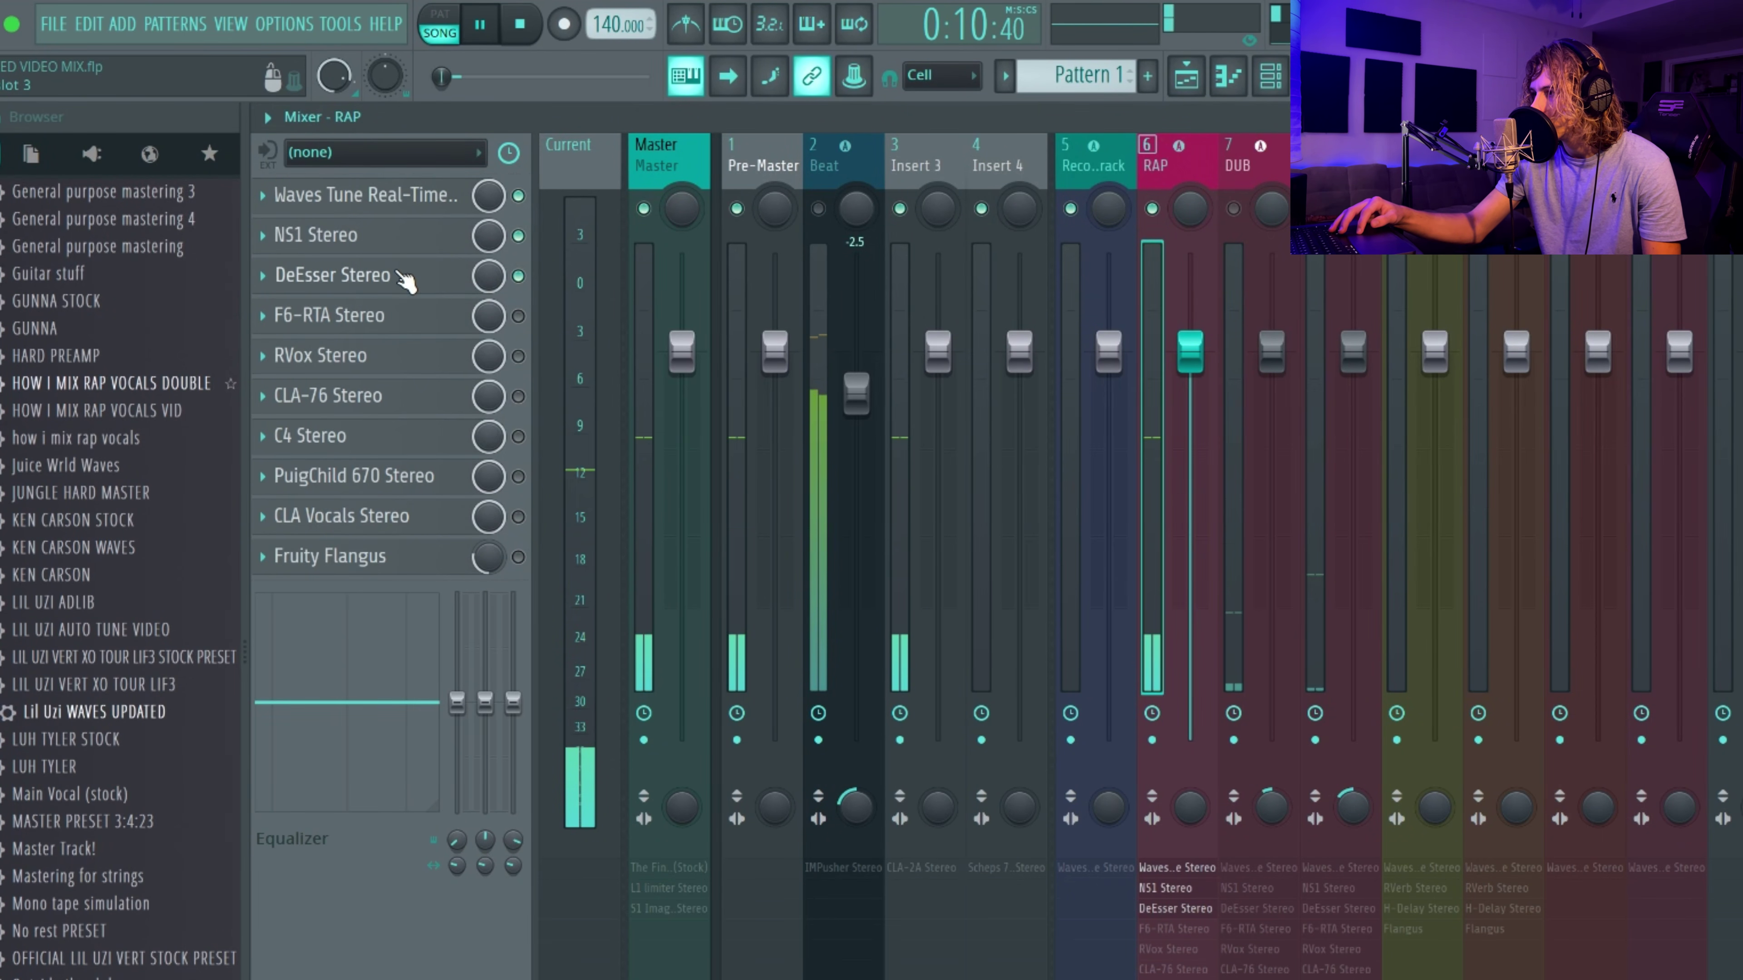
pyautogui.click(518, 316)
pyautogui.click(376, 316)
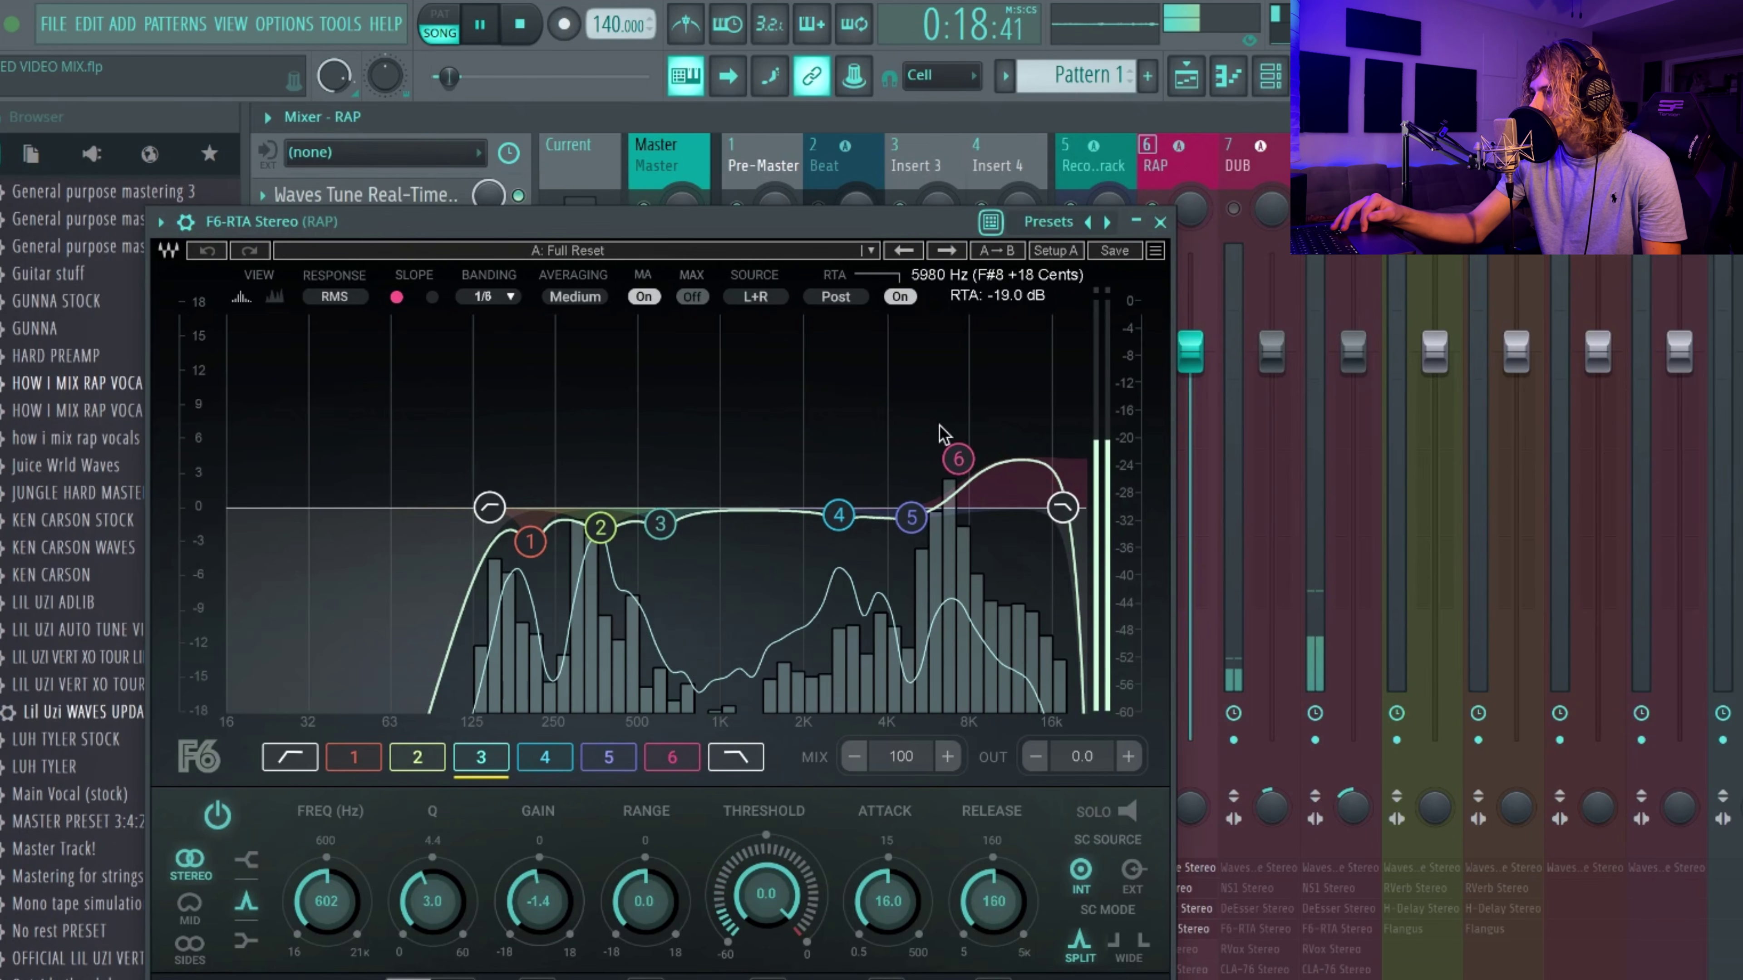
pyautogui.click(1158, 222)
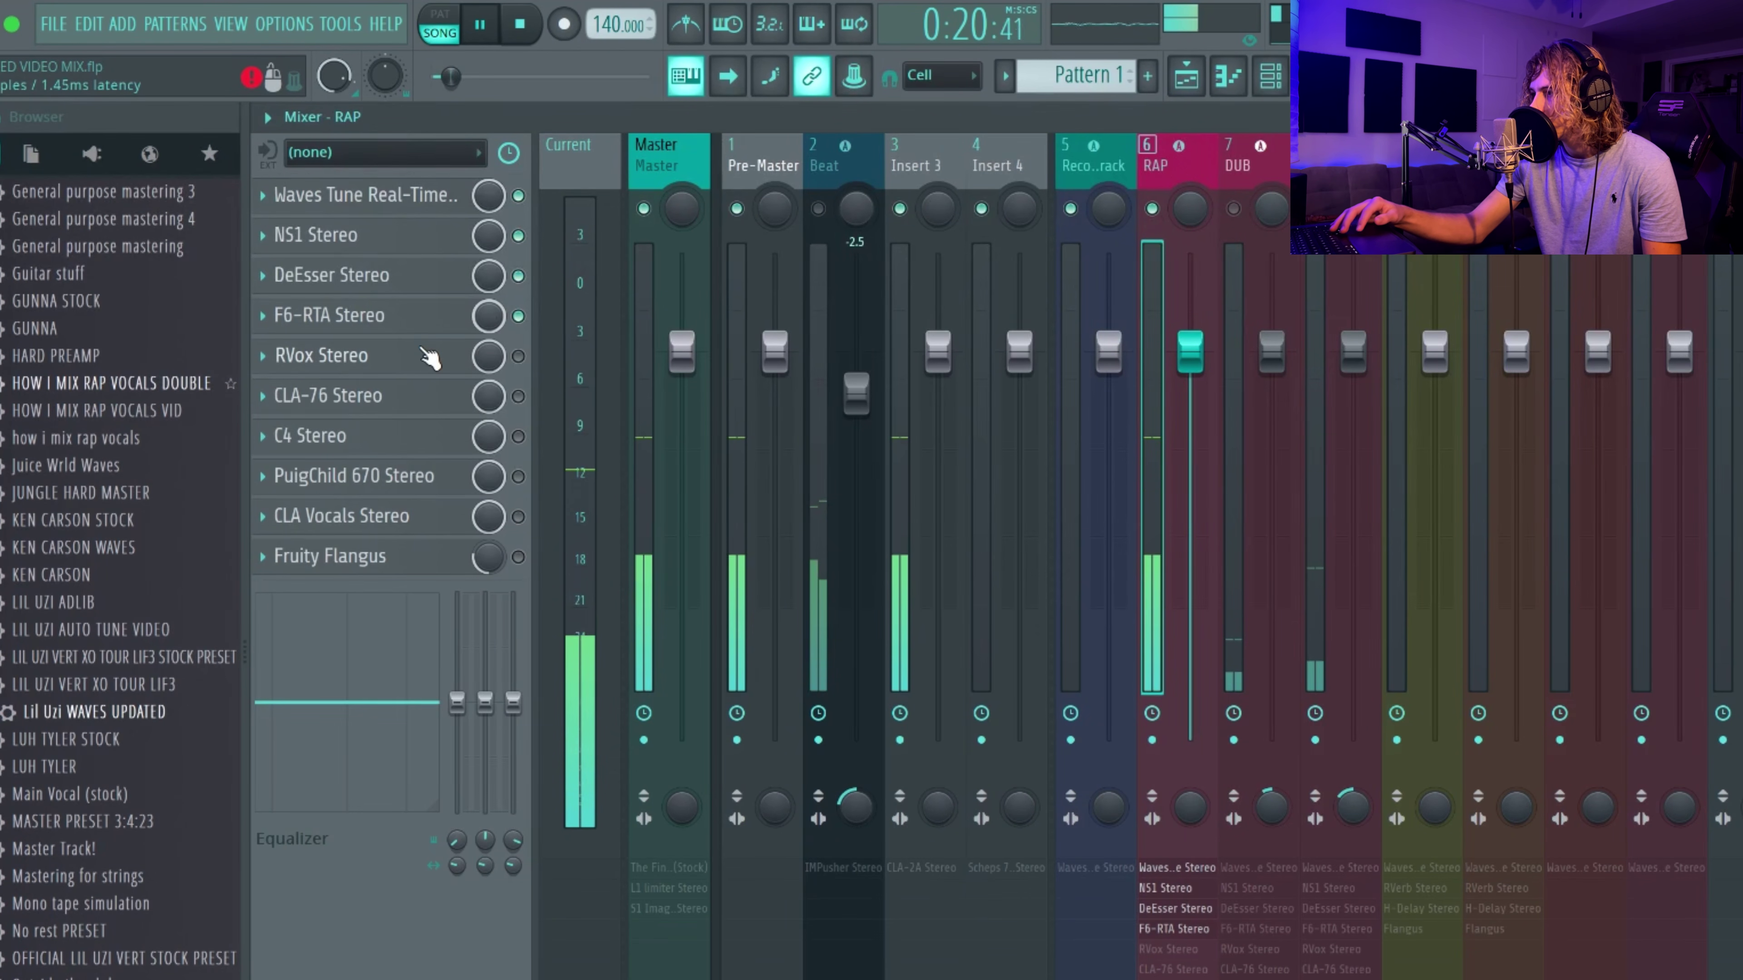
# - Enable RVox on the RAP track, comparing playback with the compressor on and off
pyautogui.click(519, 356)
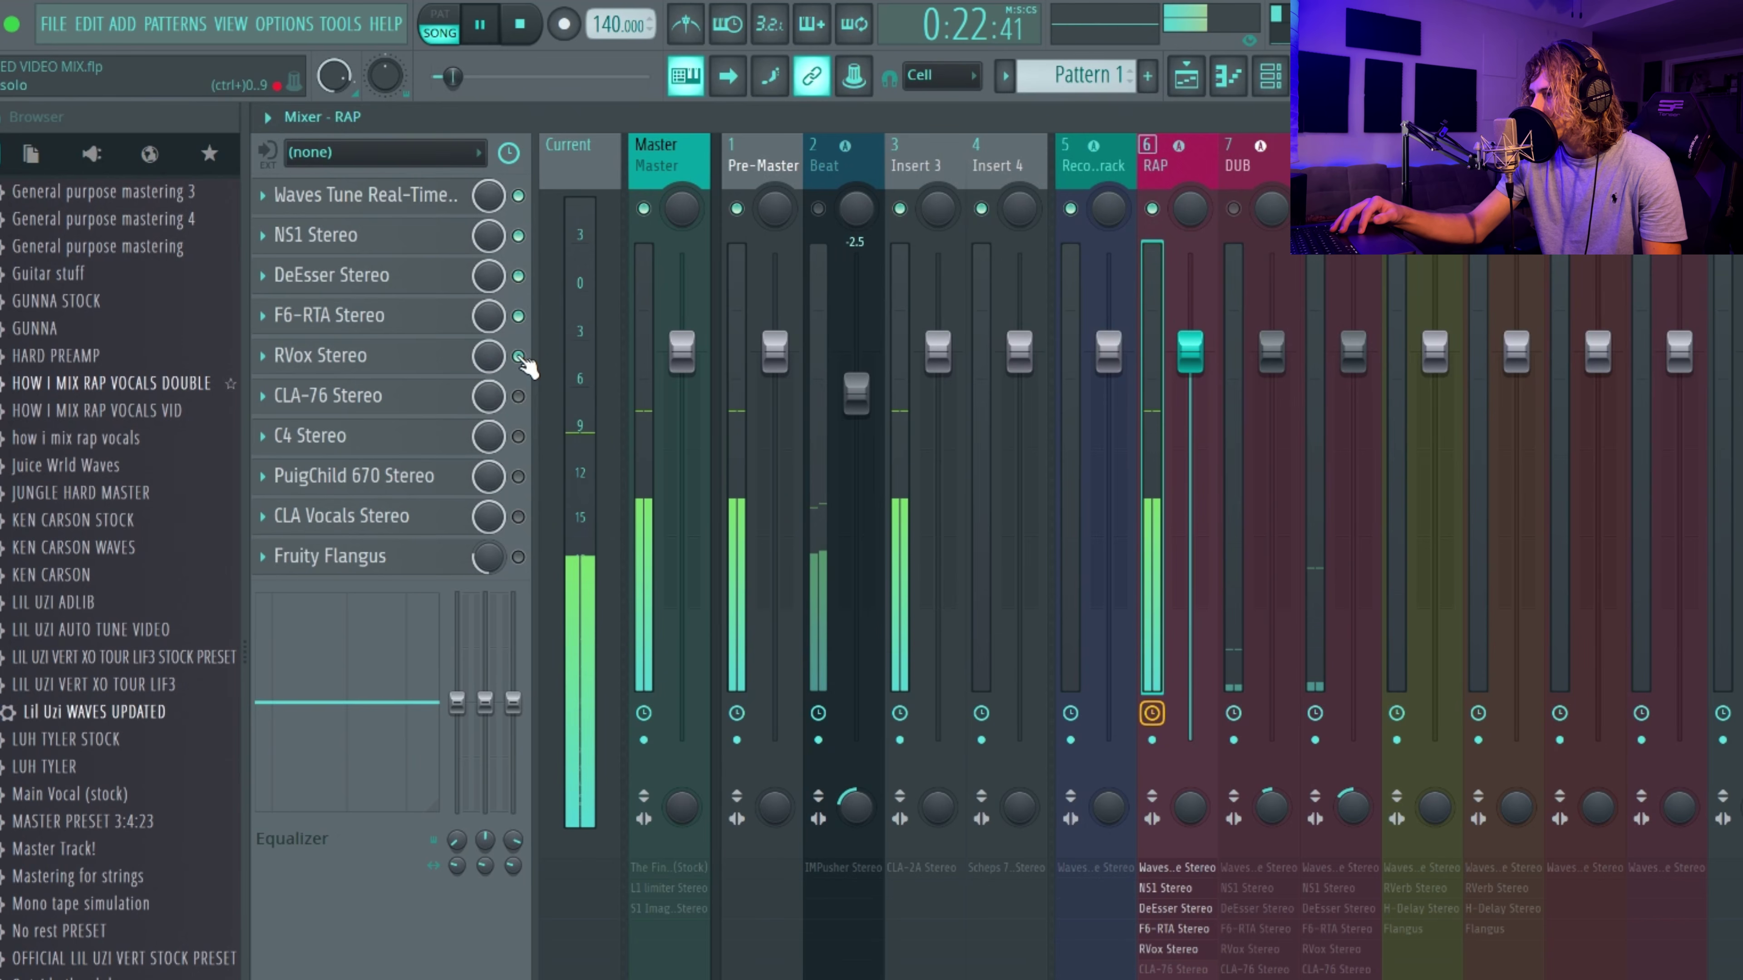
pyautogui.press('space')
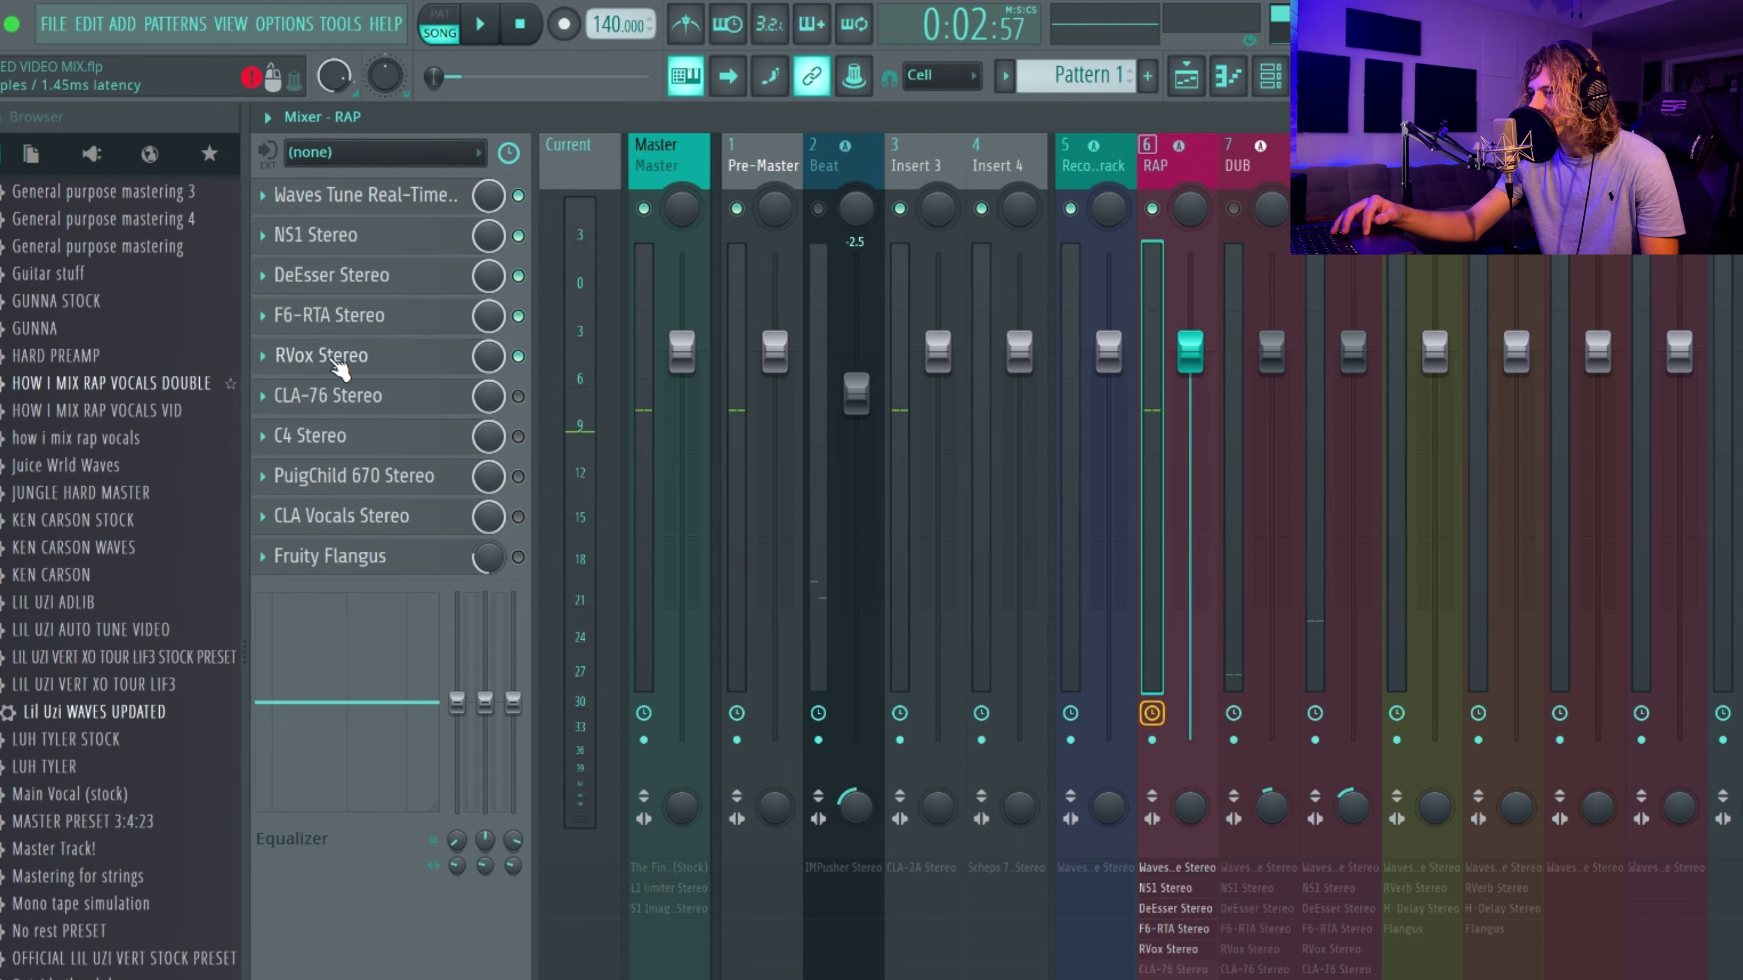
pyautogui.click(519, 356)
pyautogui.press('space')
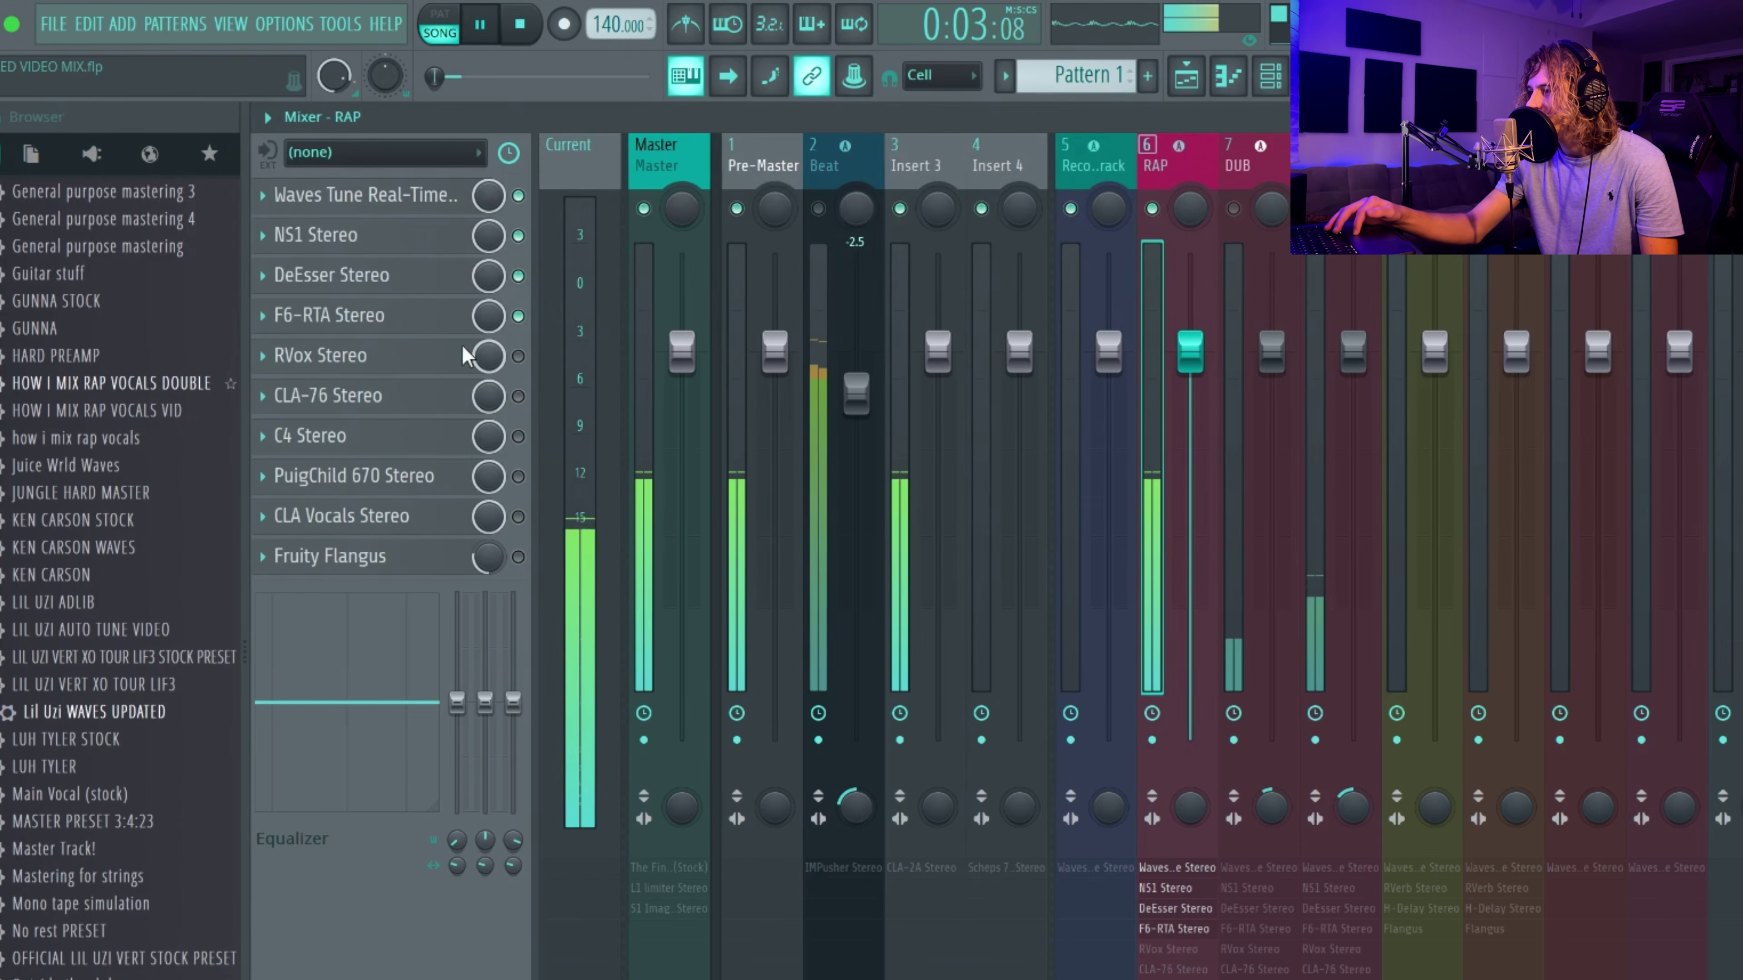
pyautogui.click(519, 357)
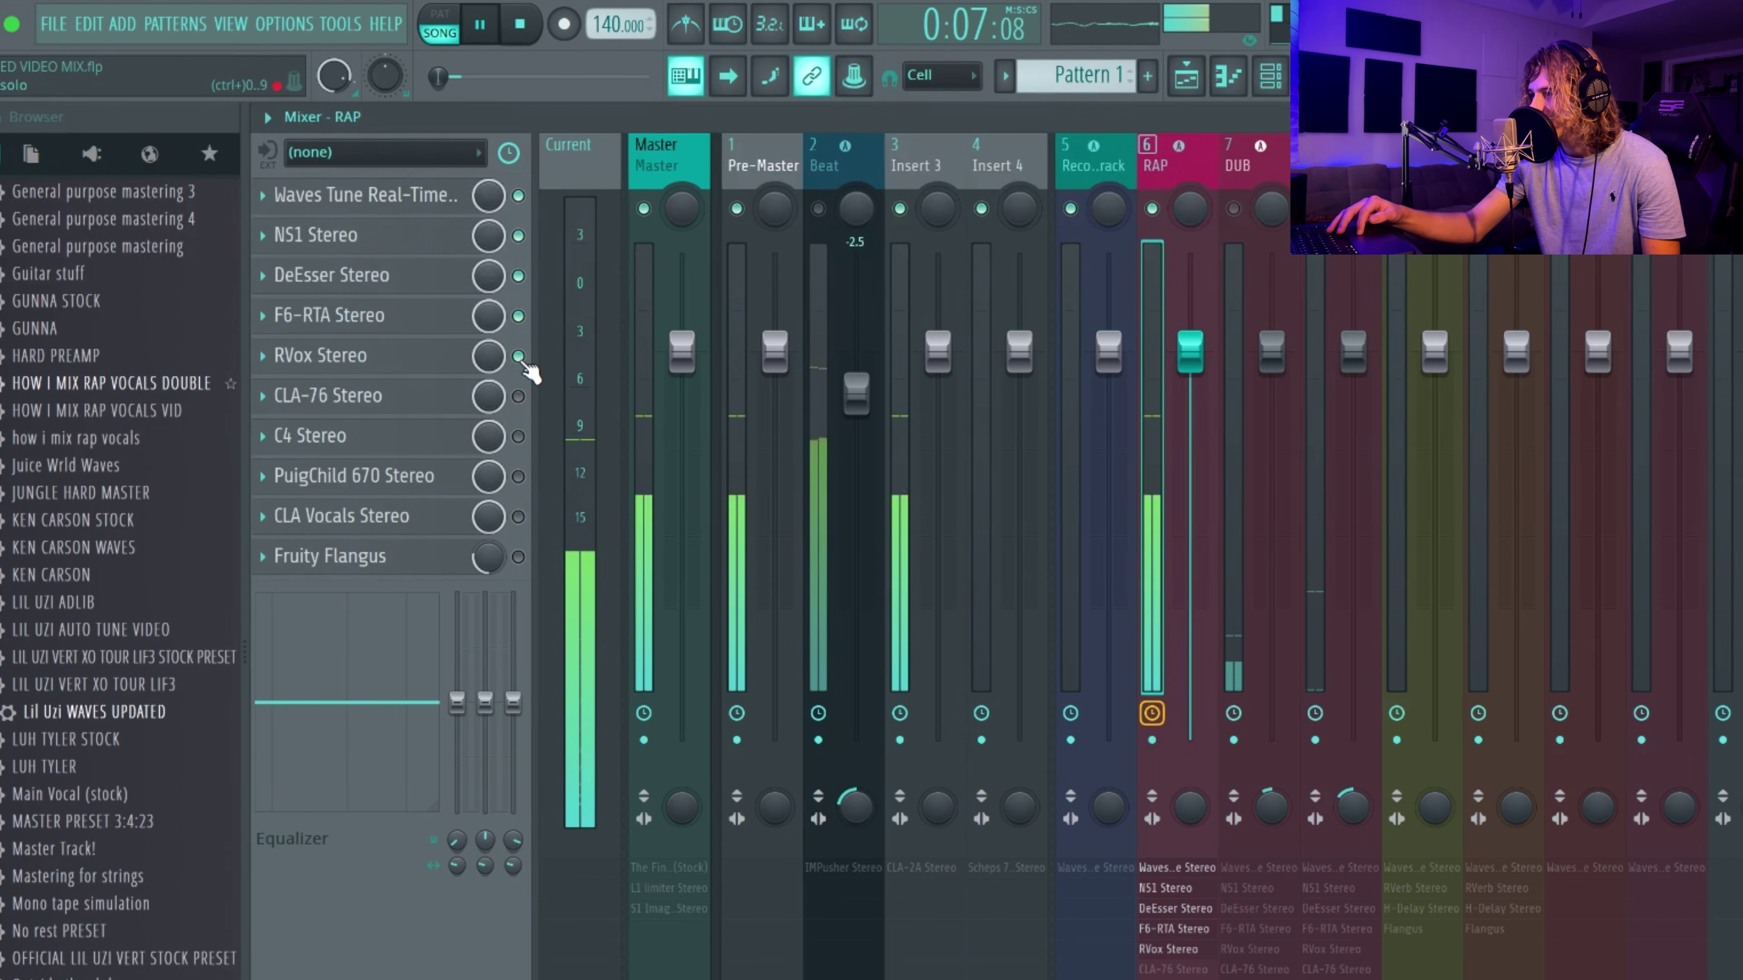
pyautogui.press('space')
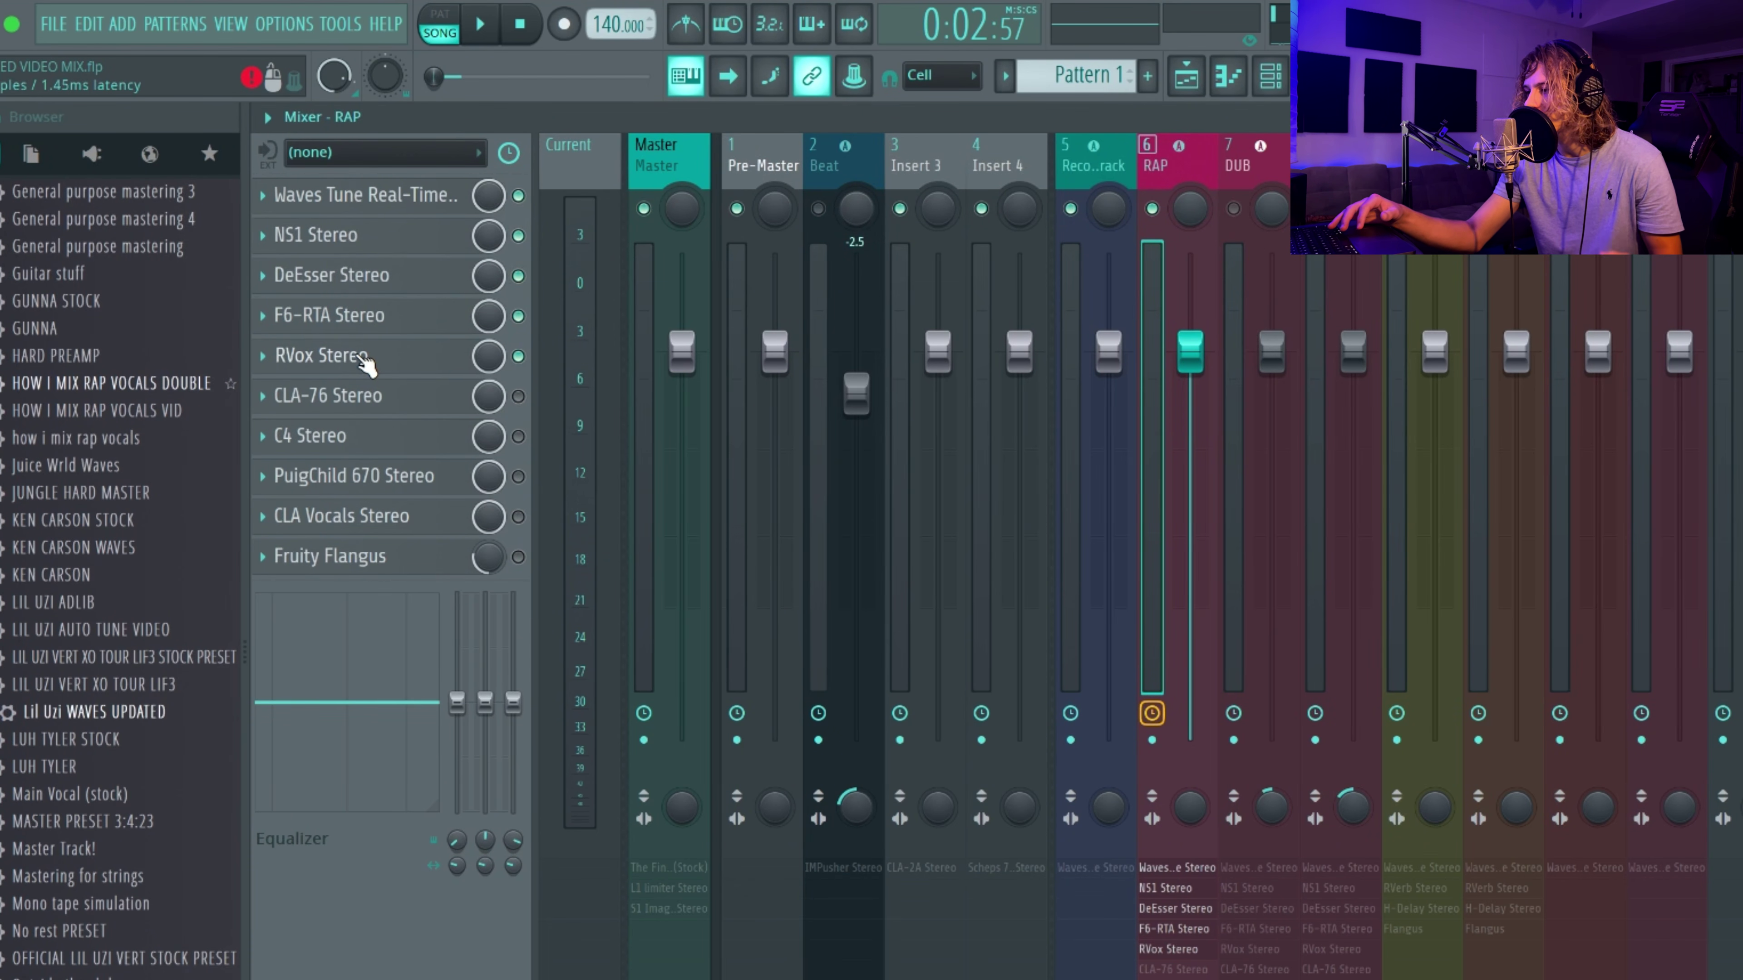
# - Enable the CLA-76 compressor on the RAP track during playback and stop after listening
pyautogui.press('space')
pyautogui.click(518, 397)
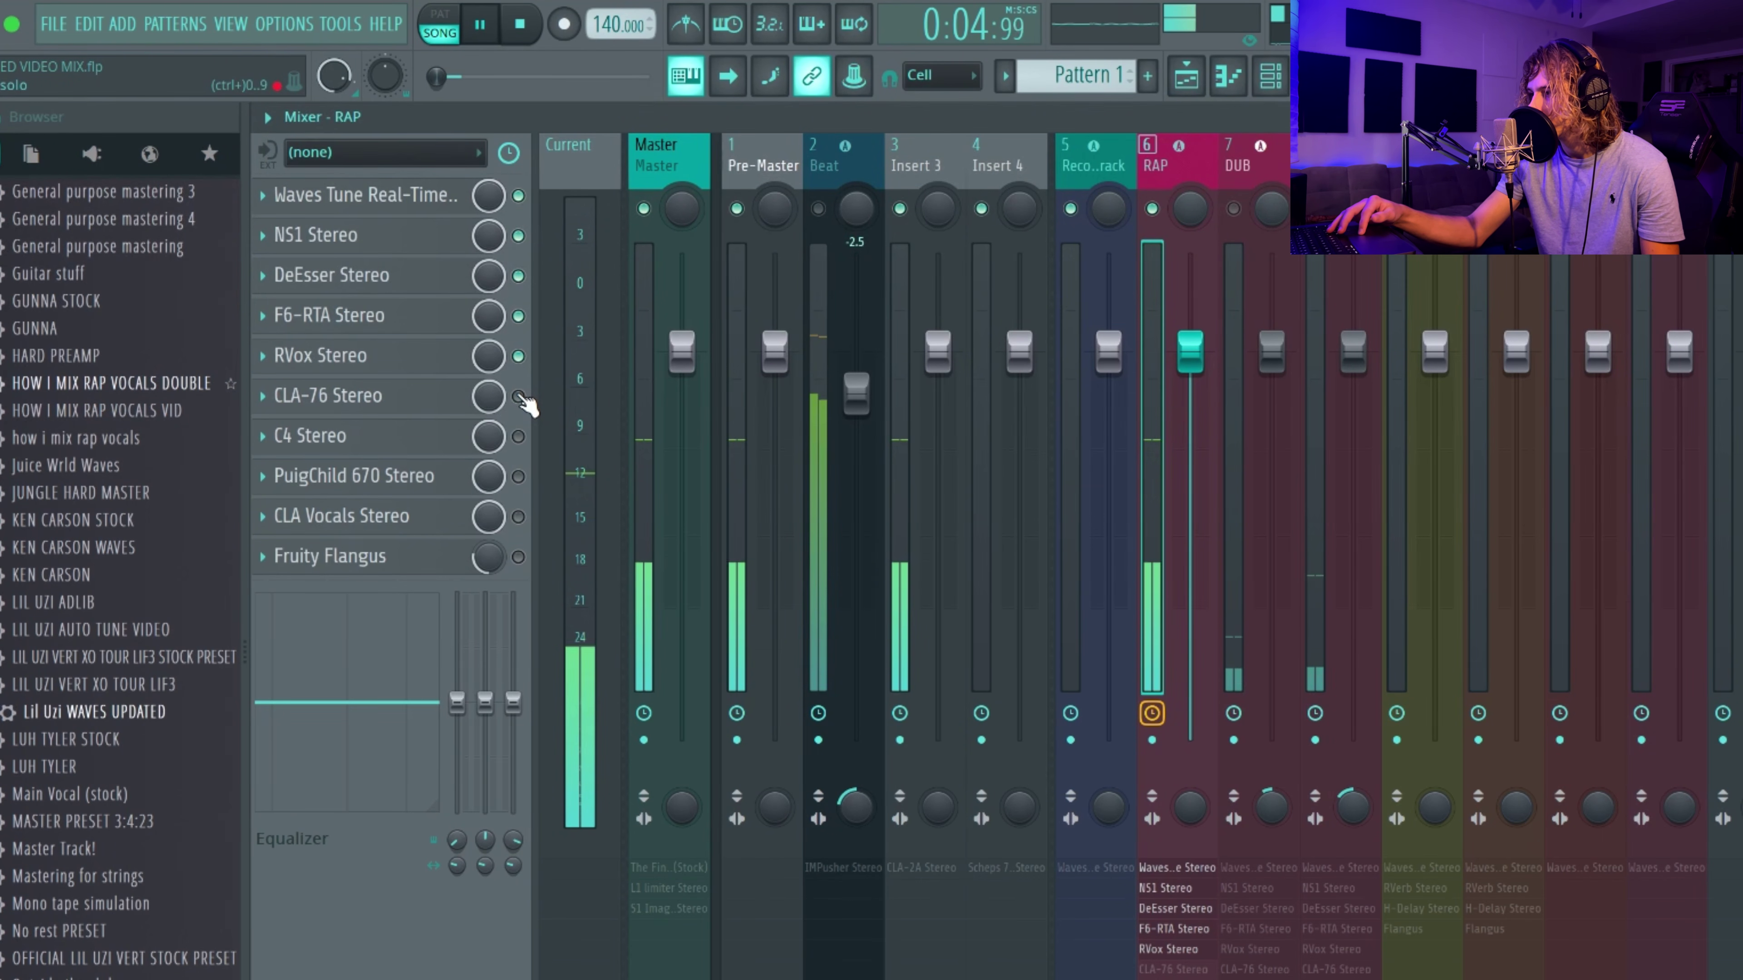
pyautogui.click(518, 397)
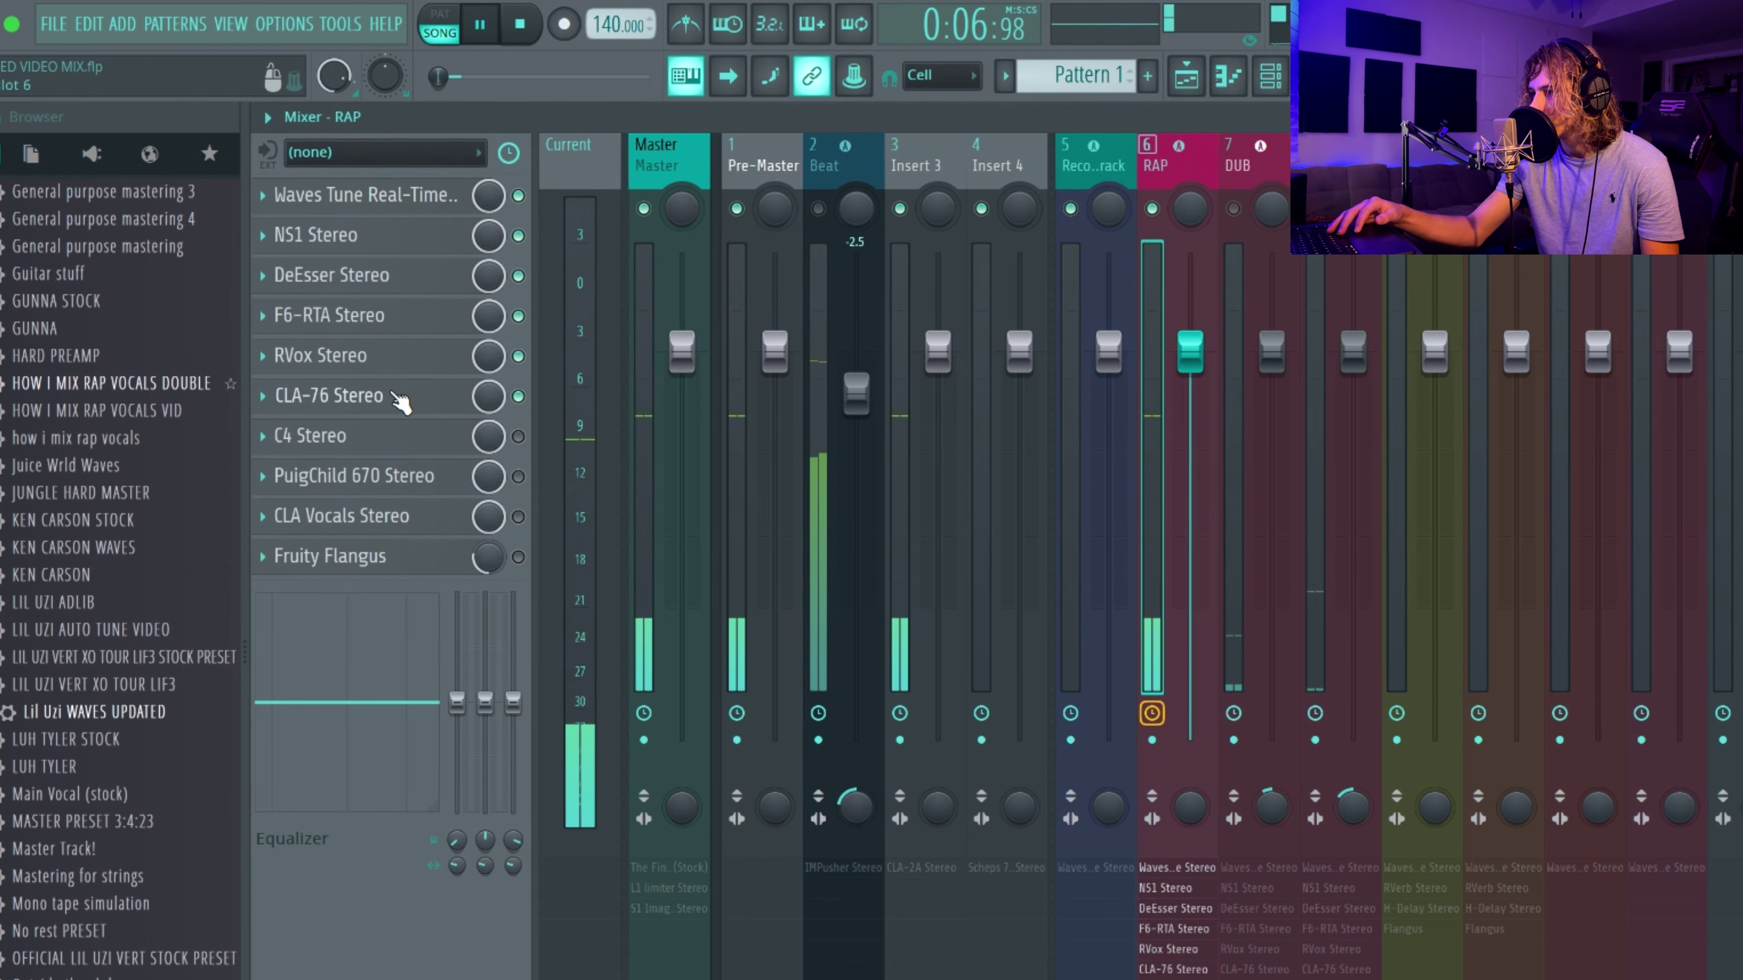
pyautogui.press('space')
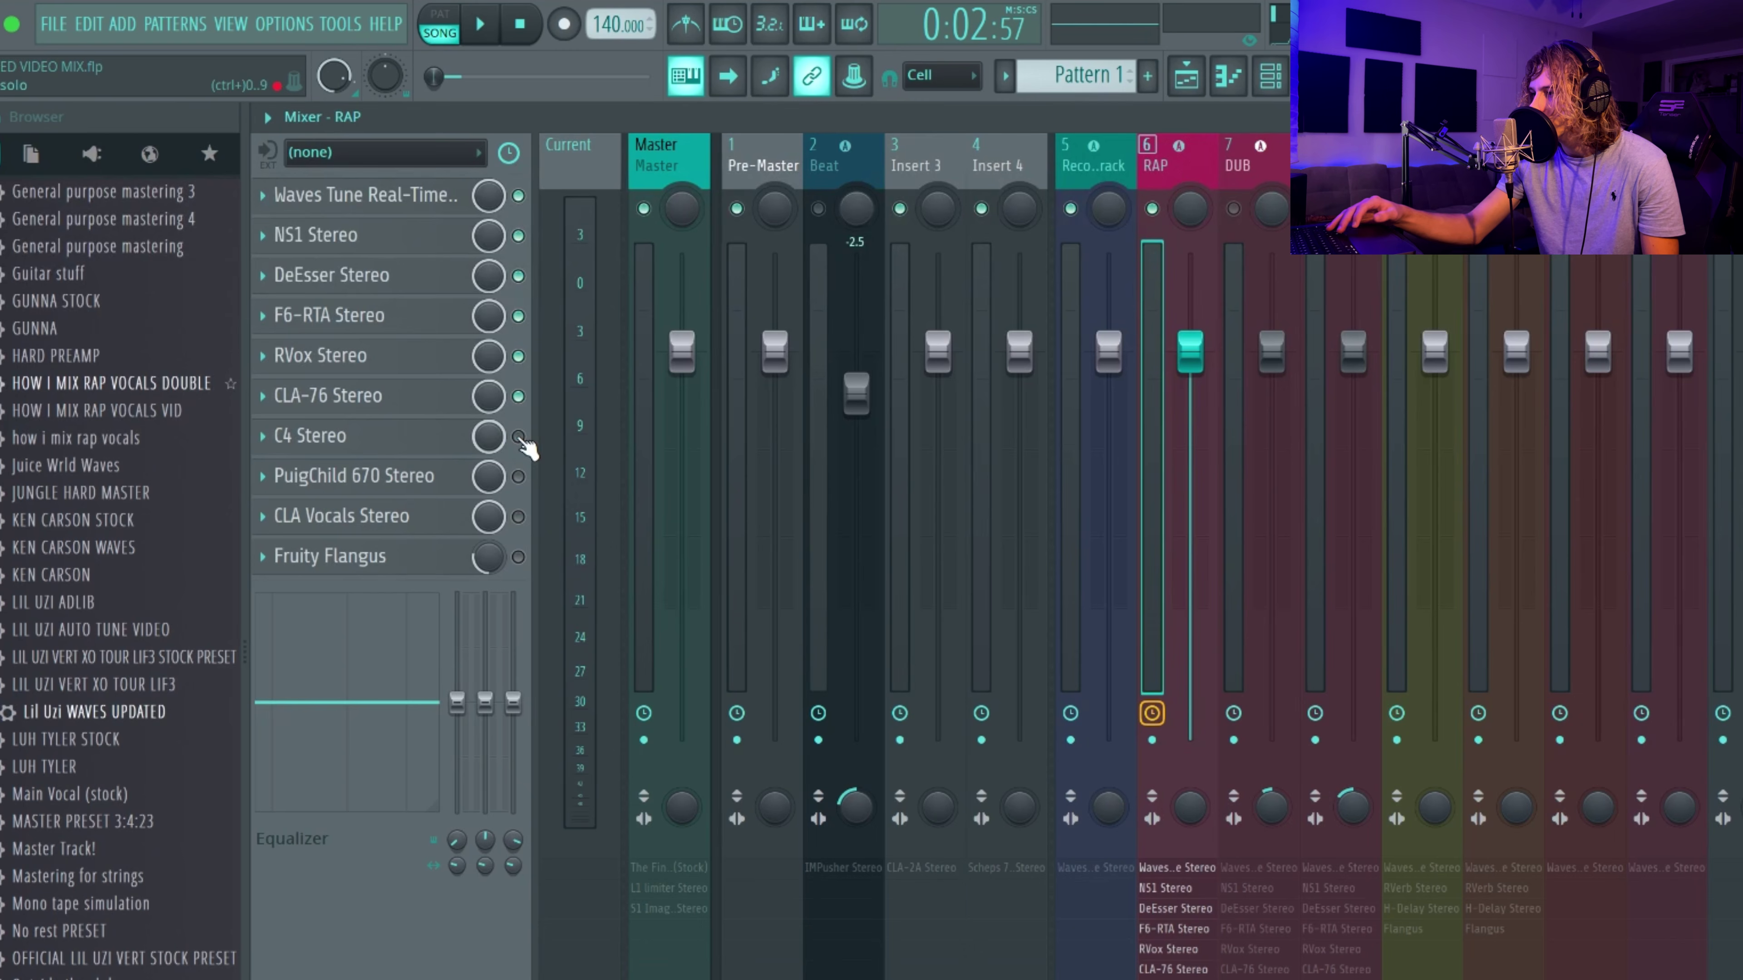
# - Enable C4, PuigChild 670, CLA Vocals and Fruity Flangus one by one on the RAP track during playback
pyautogui.press('space')
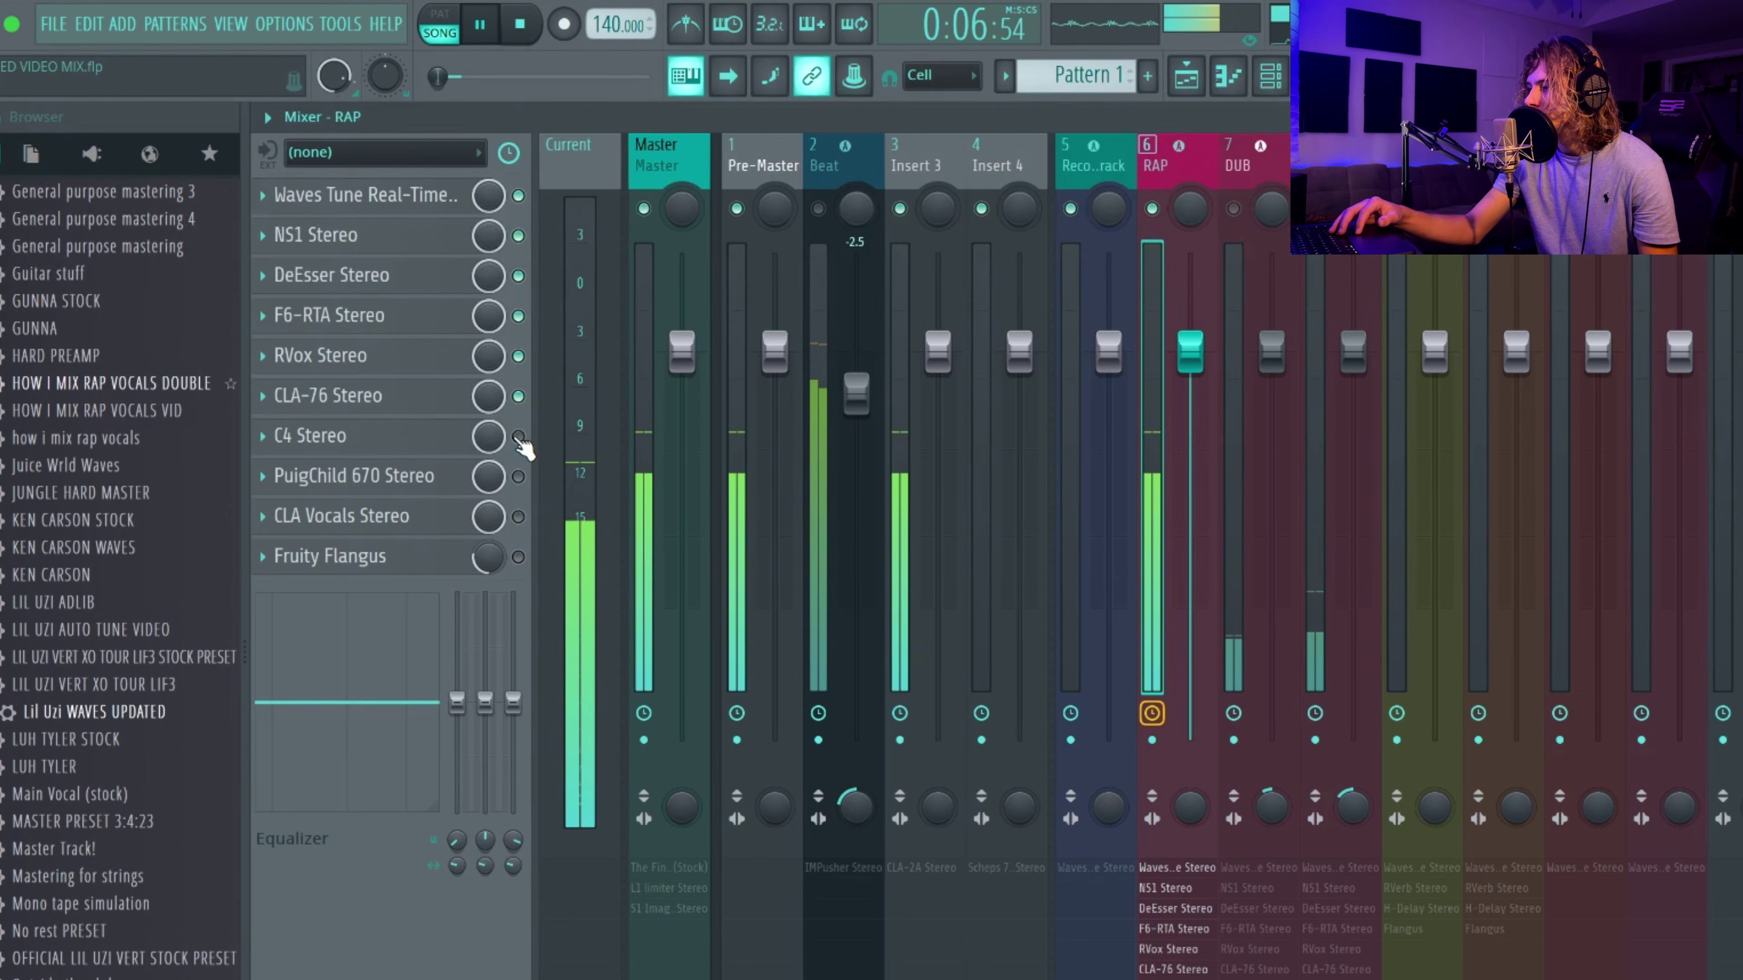
pyautogui.click(518, 436)
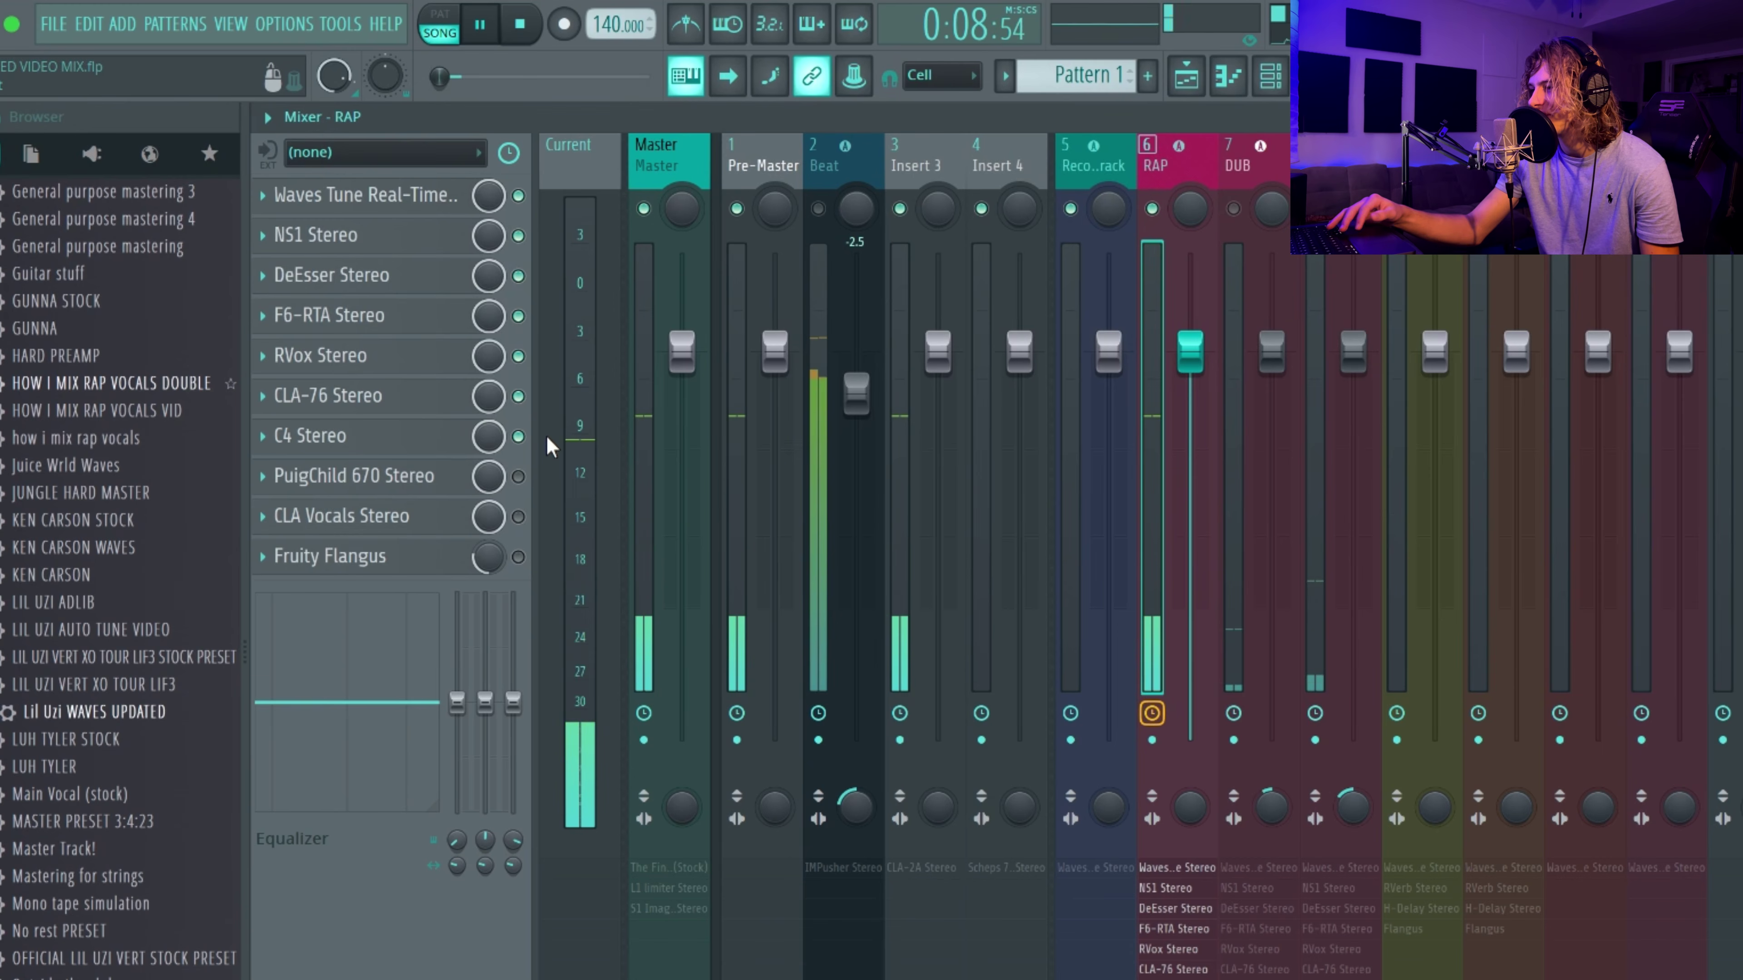
pyautogui.click(518, 476)
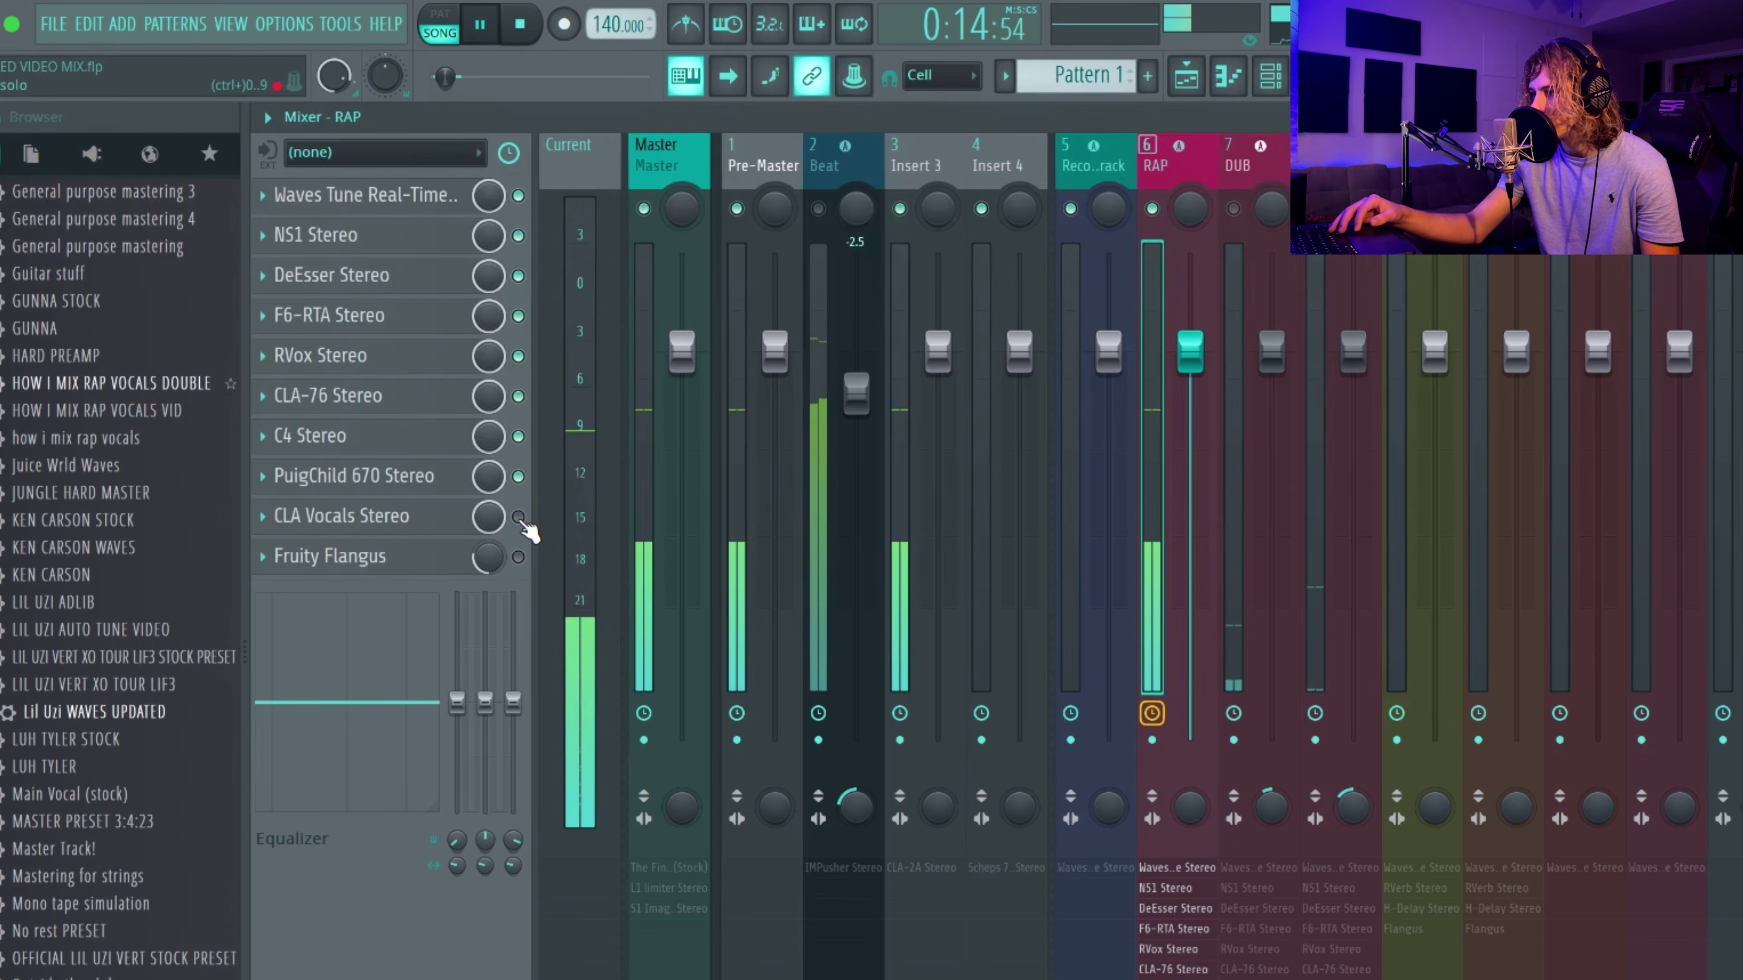
pyautogui.click(518, 516)
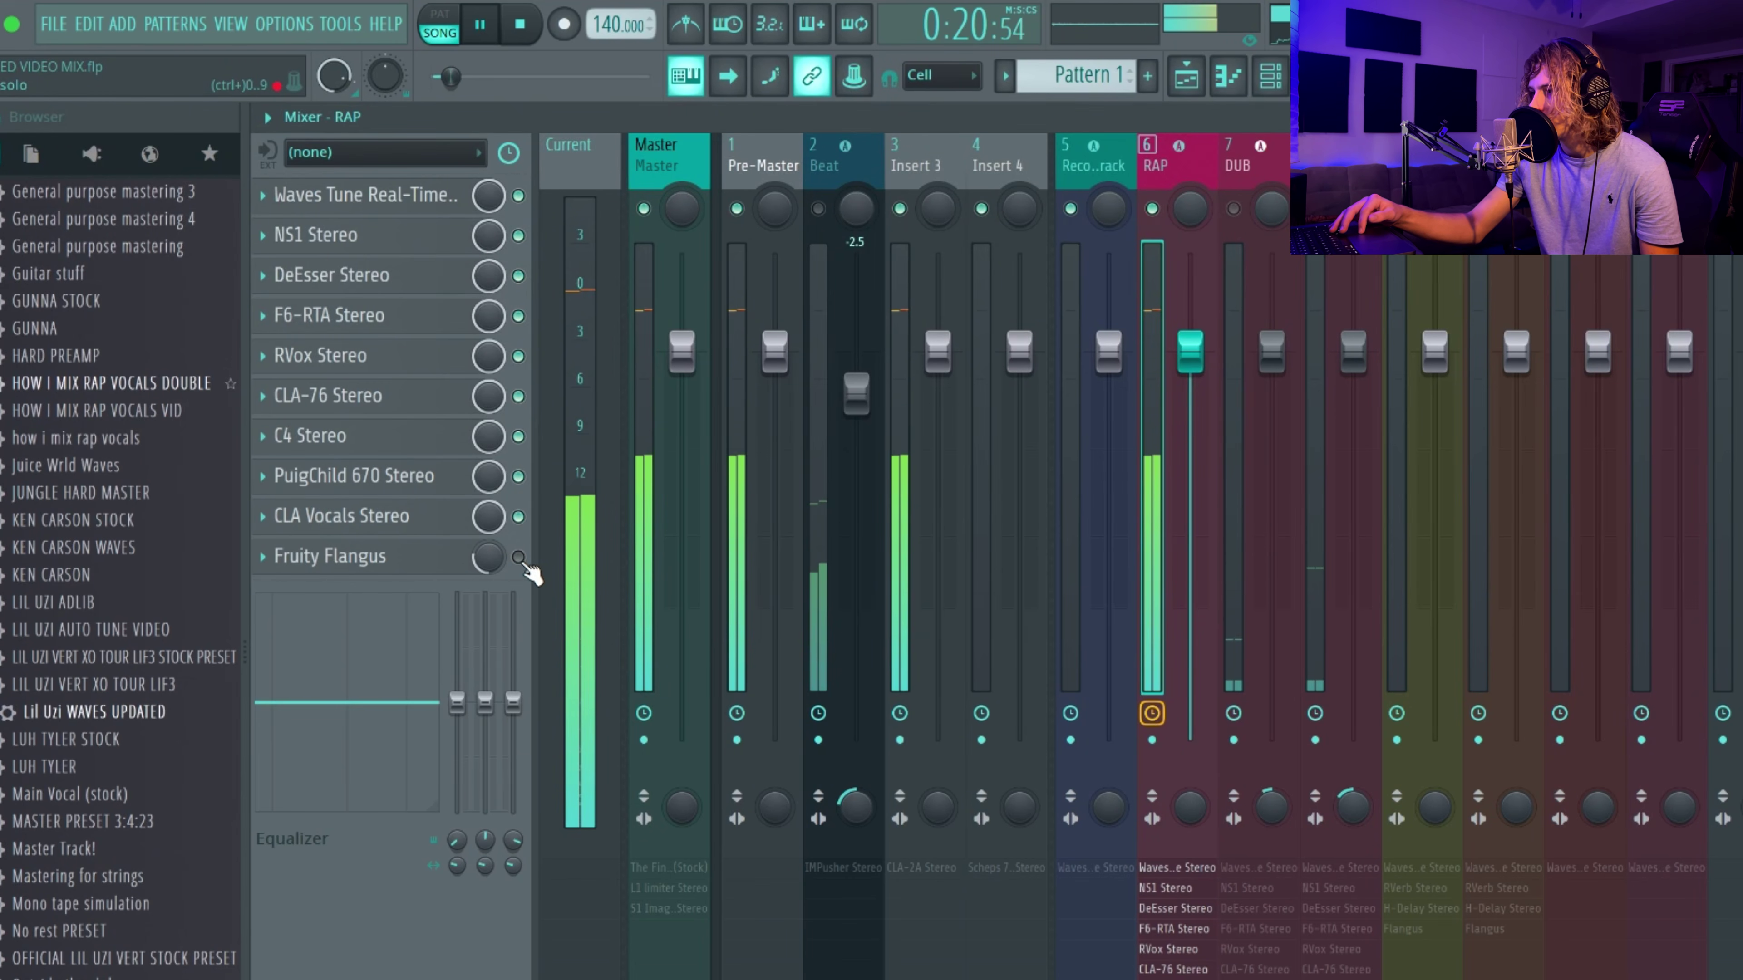
pyautogui.click(518, 557)
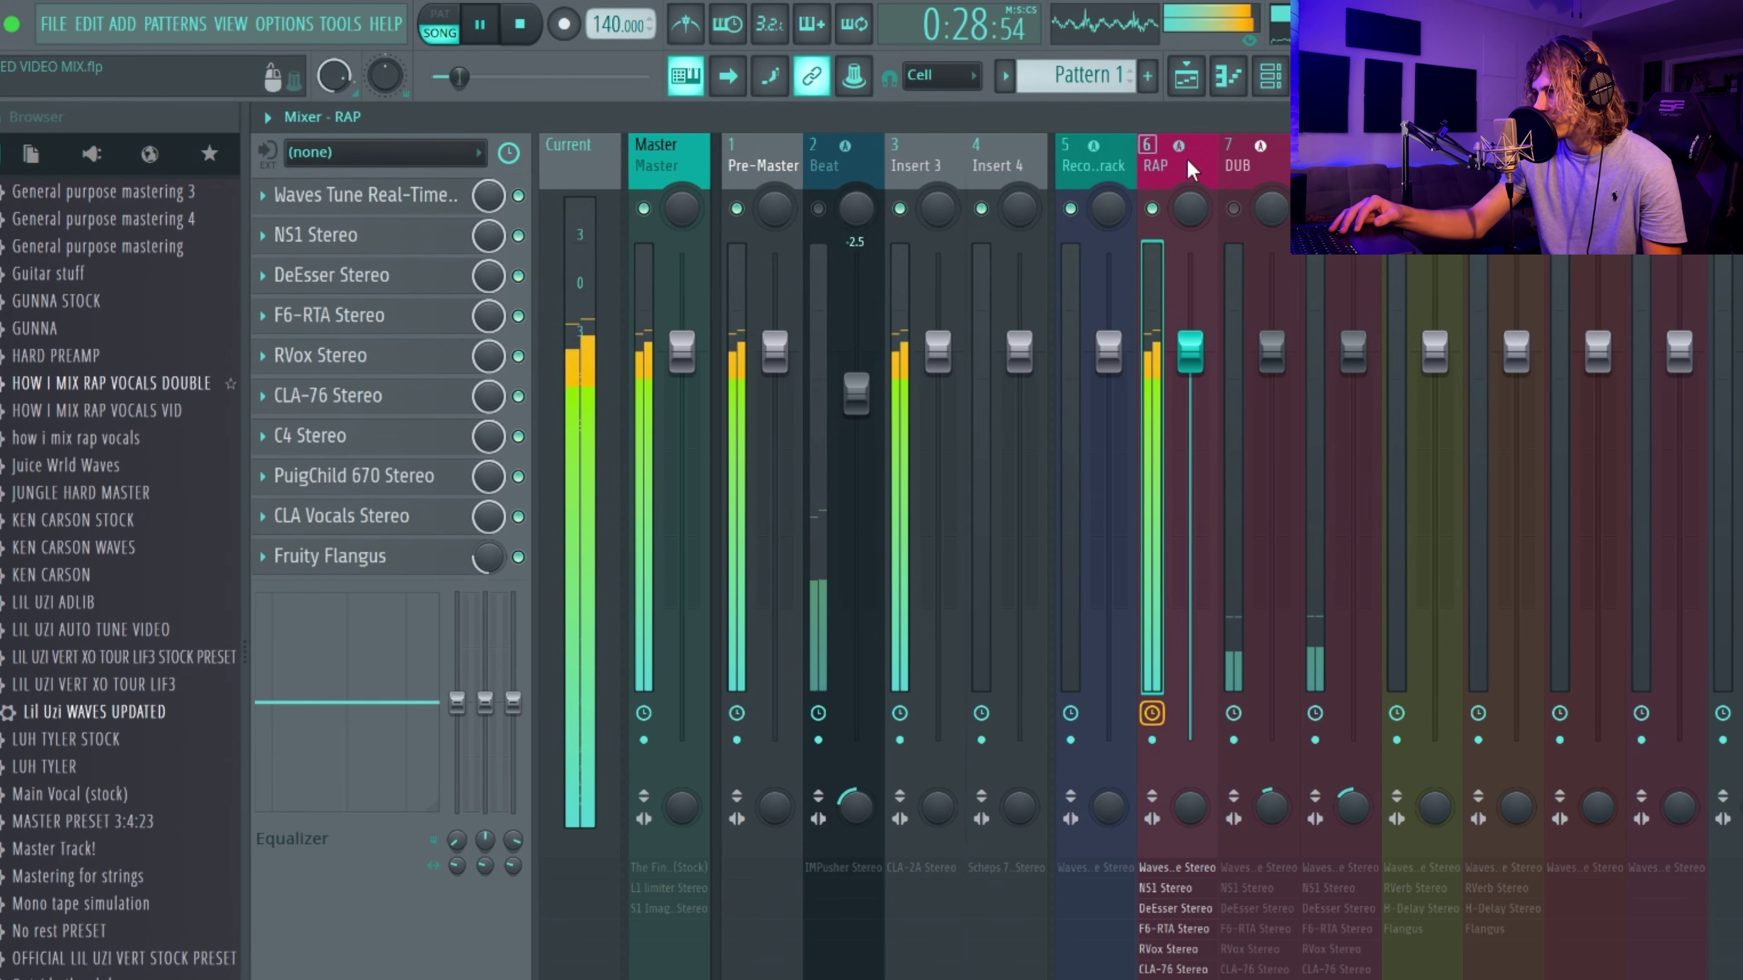
pyautogui.press('space')
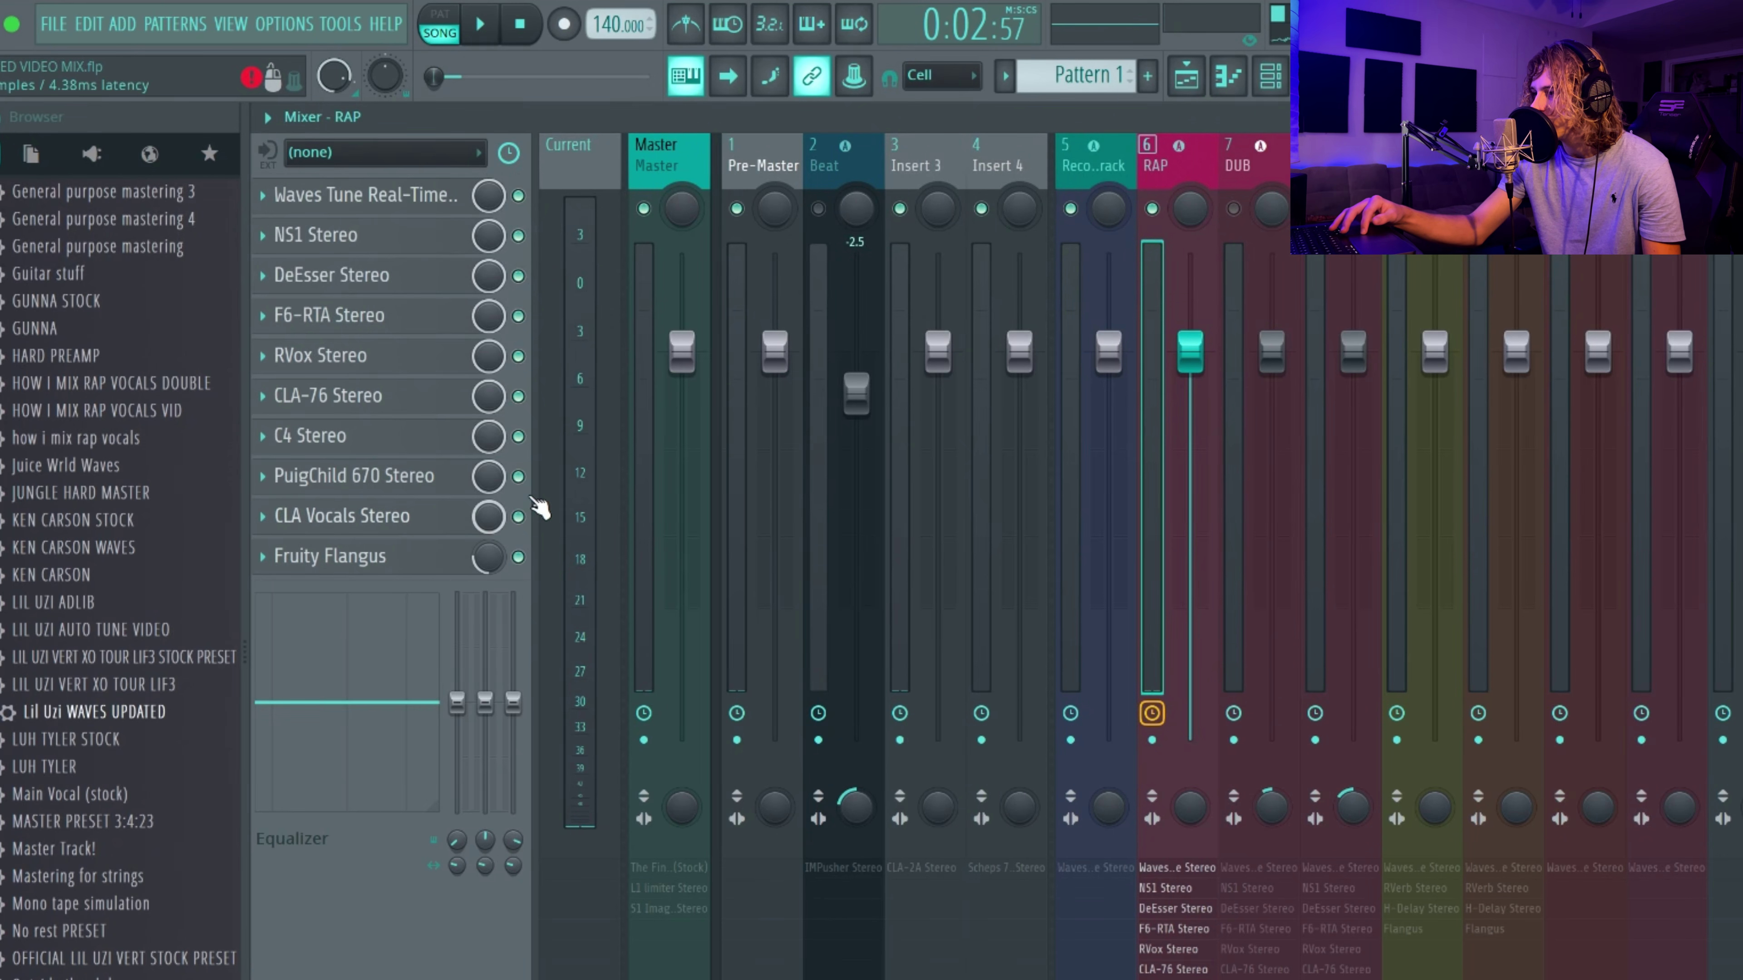
# - Unmute the Beat and first DUB mixer tracks and mute the RAP and second DUB tracks
pyautogui.click(830, 216)
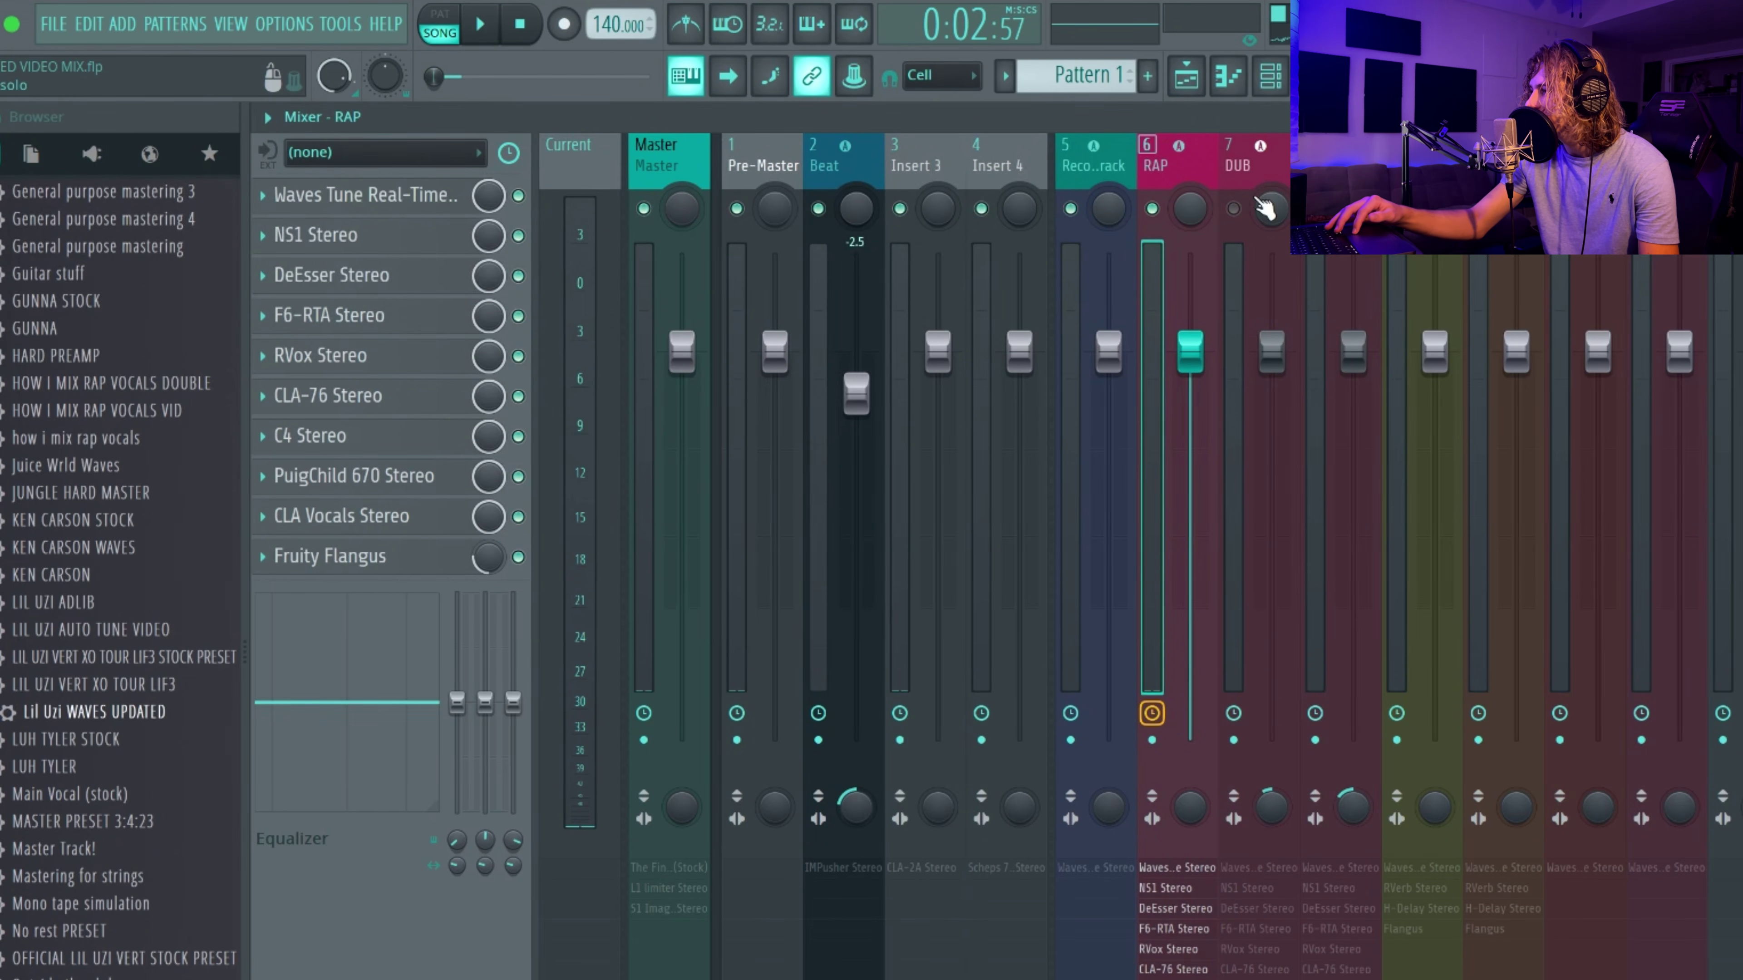
pyautogui.click(1235, 209)
pyautogui.click(1154, 211)
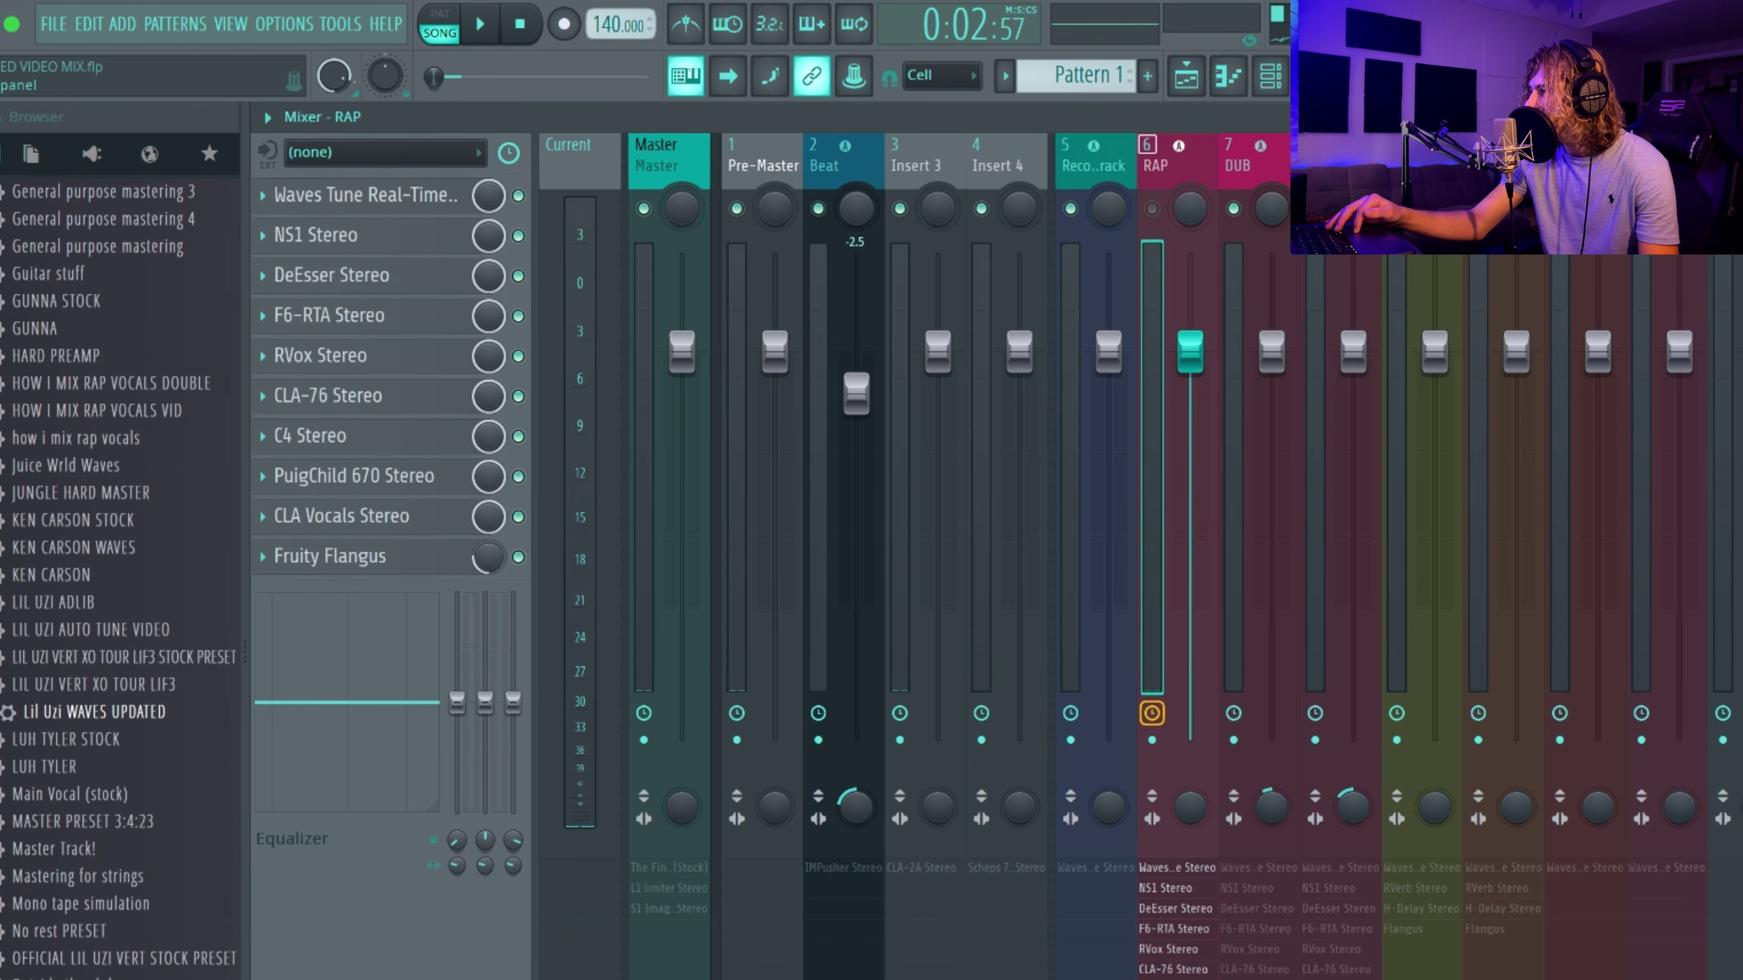
pyautogui.click(1315, 209)
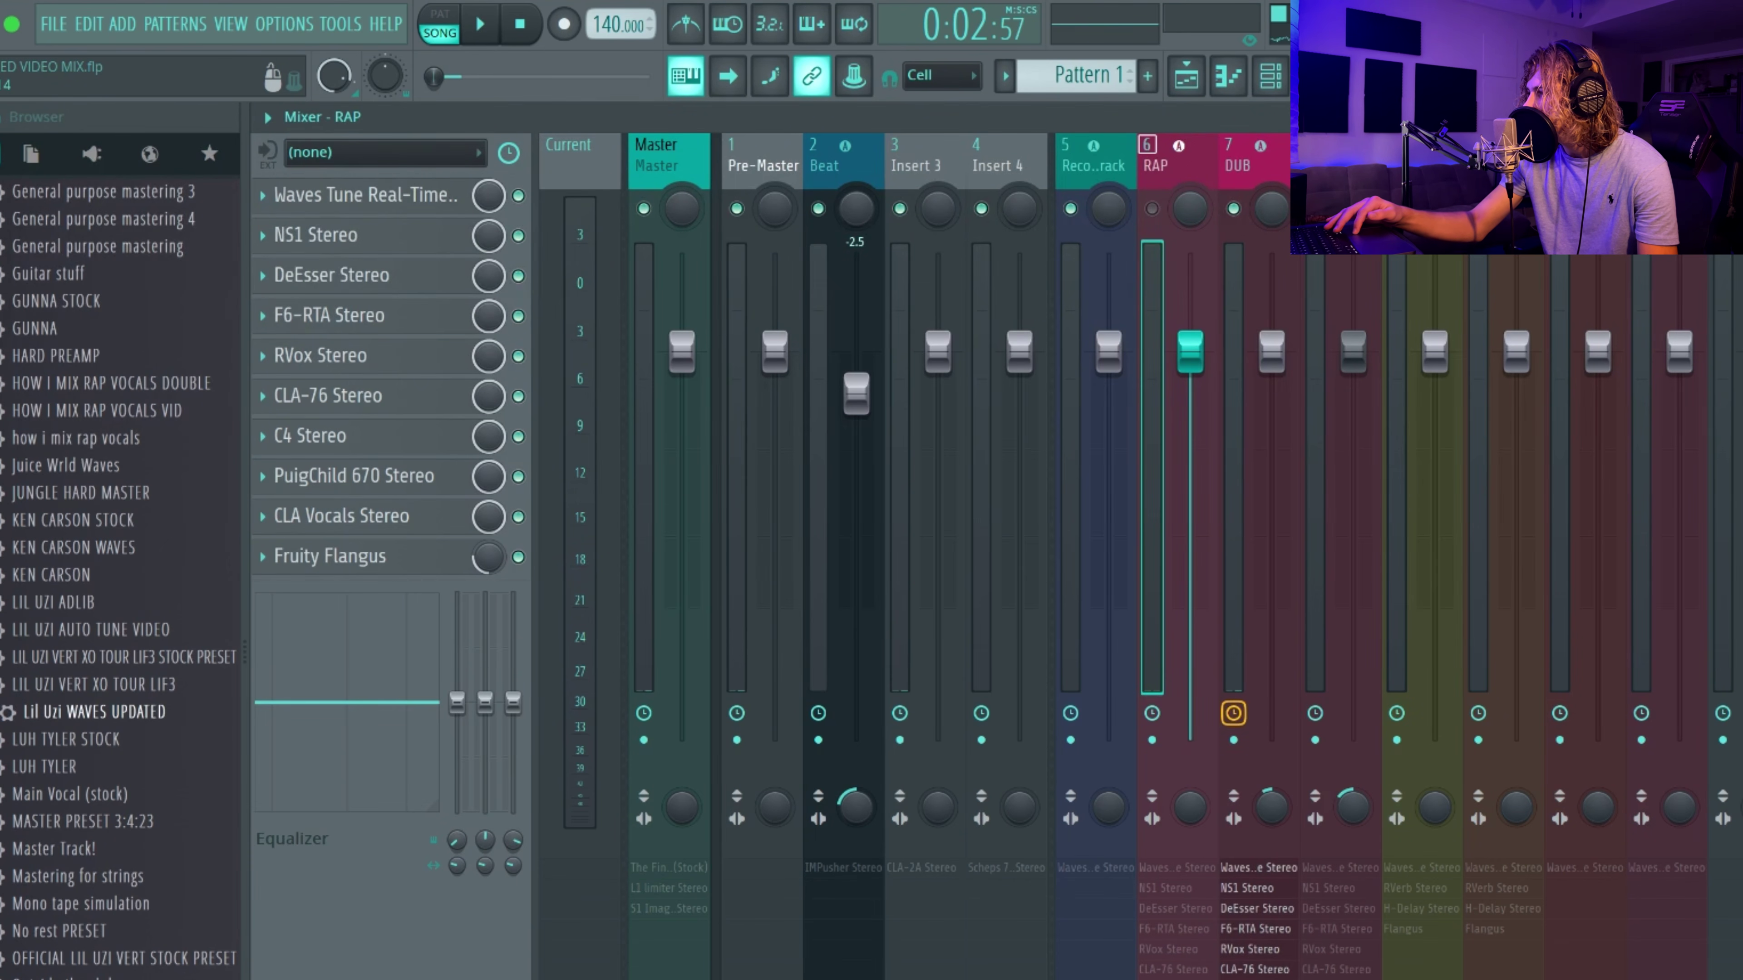
# - Audition the first DUB vocal from the playlist with and without the beat, restore the Beat track and return to the mixer
pyautogui.press('F5')
pyautogui.press('space')
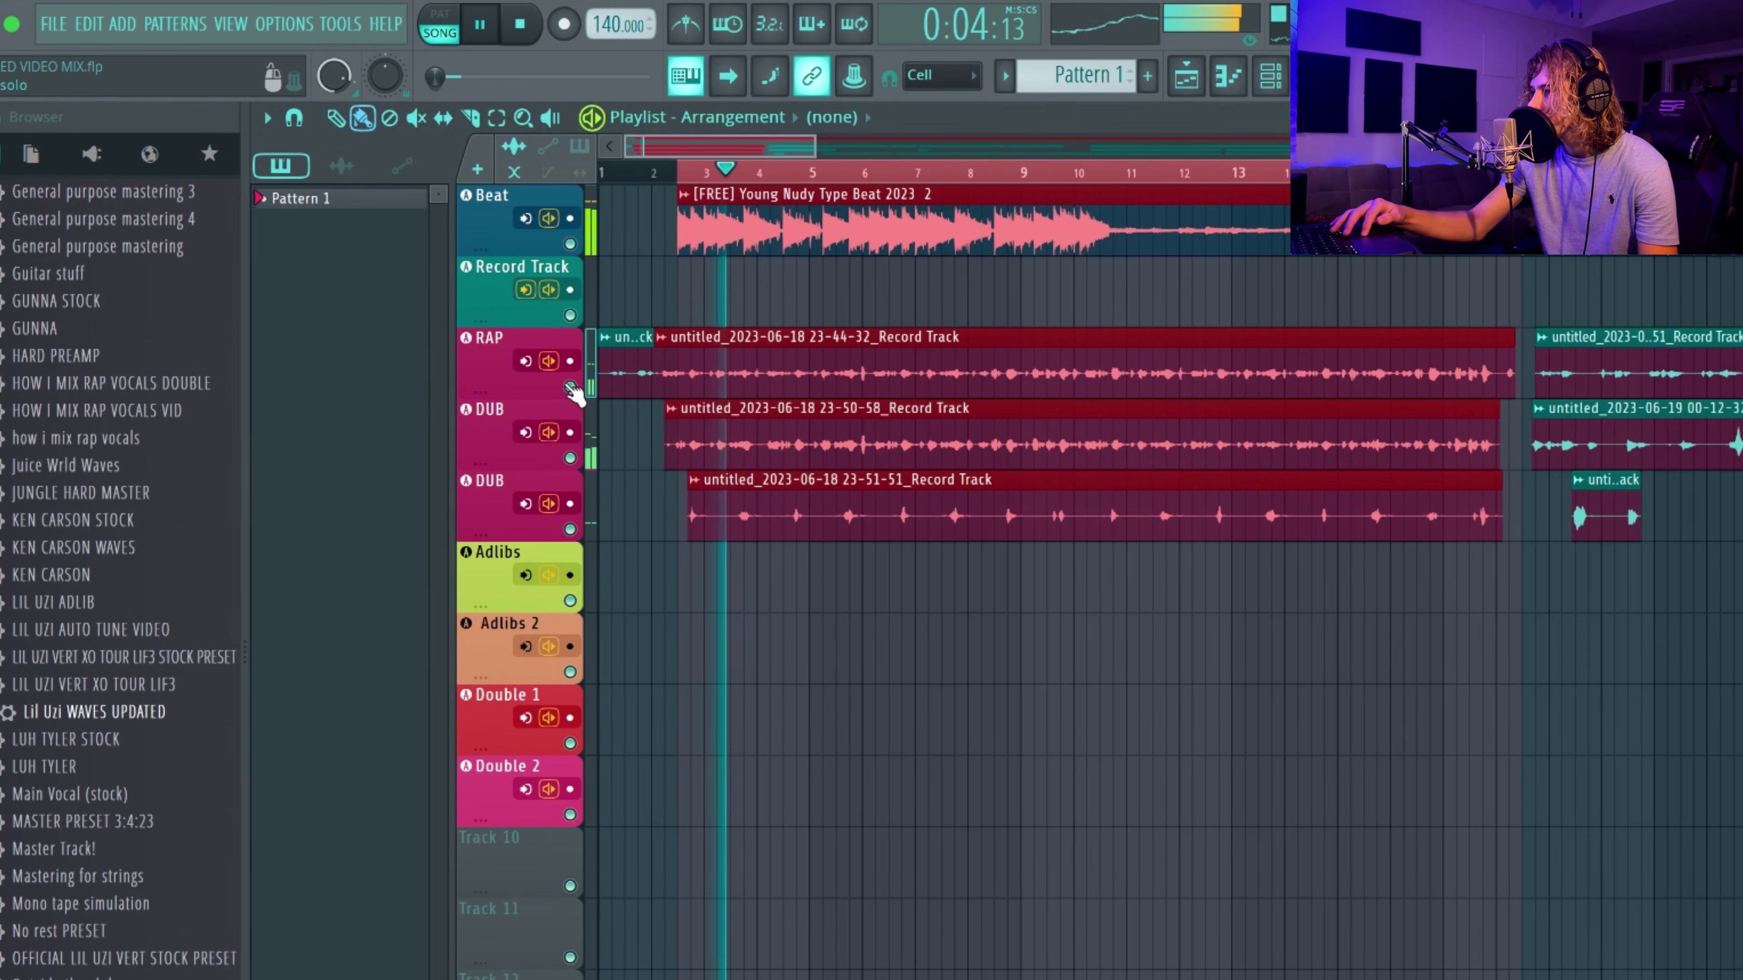
pyautogui.click(570, 245)
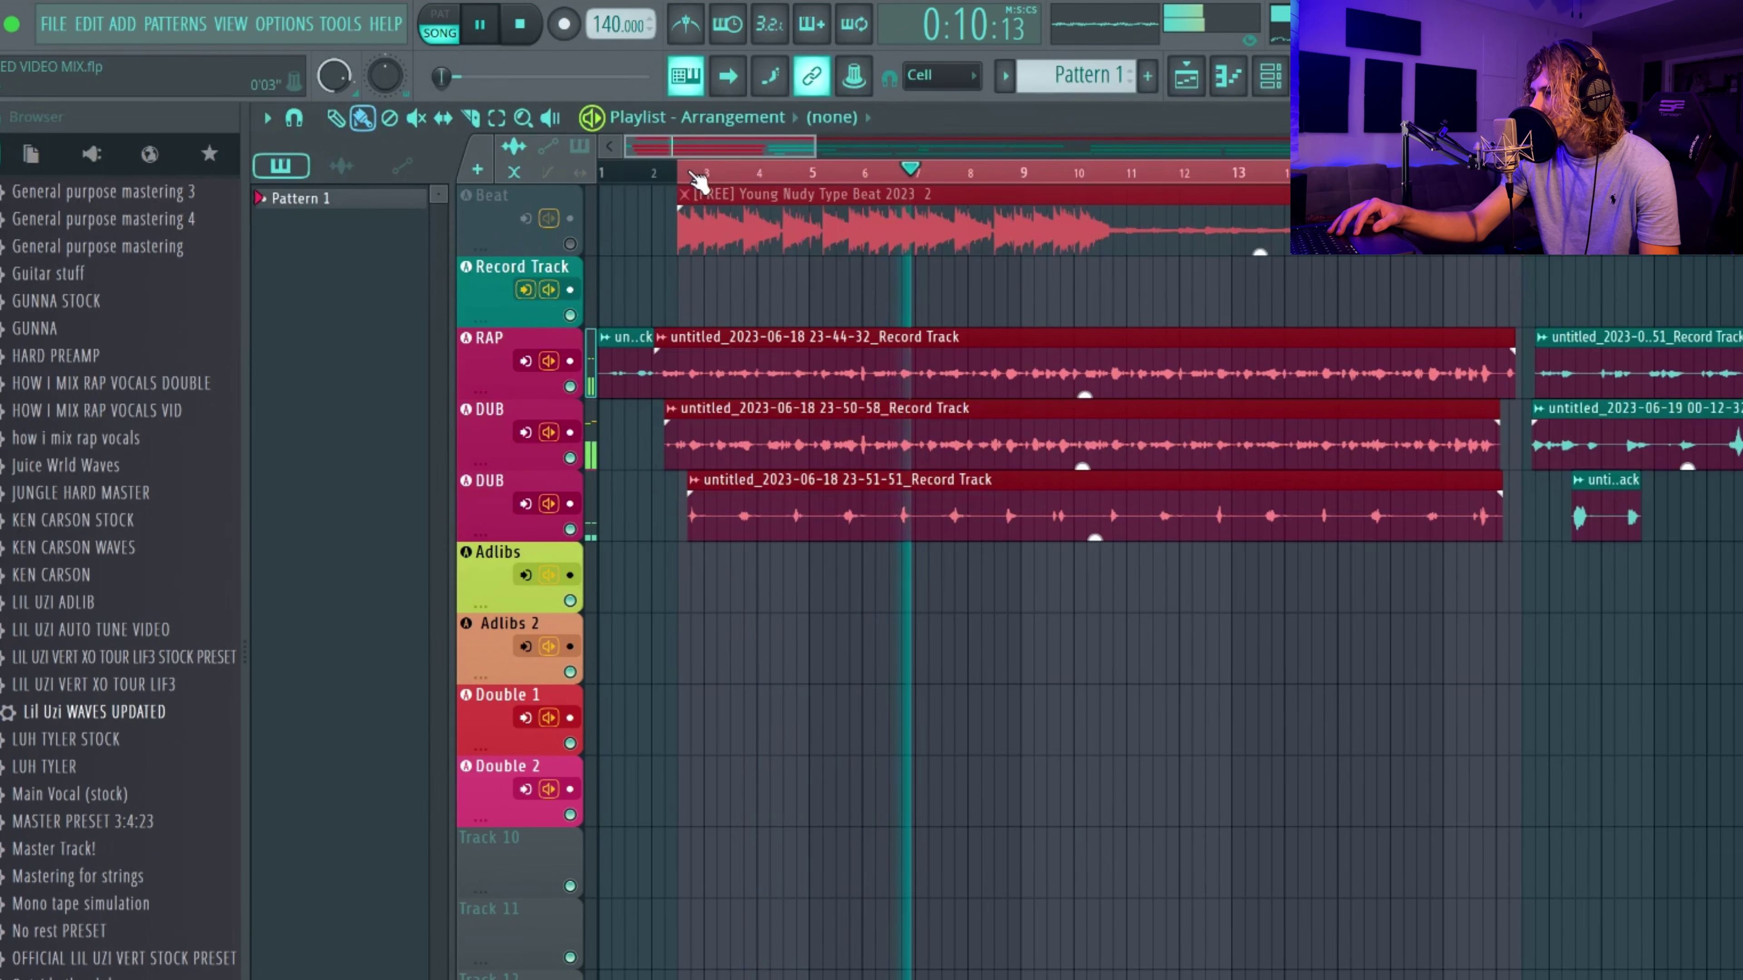
pyautogui.press('space')
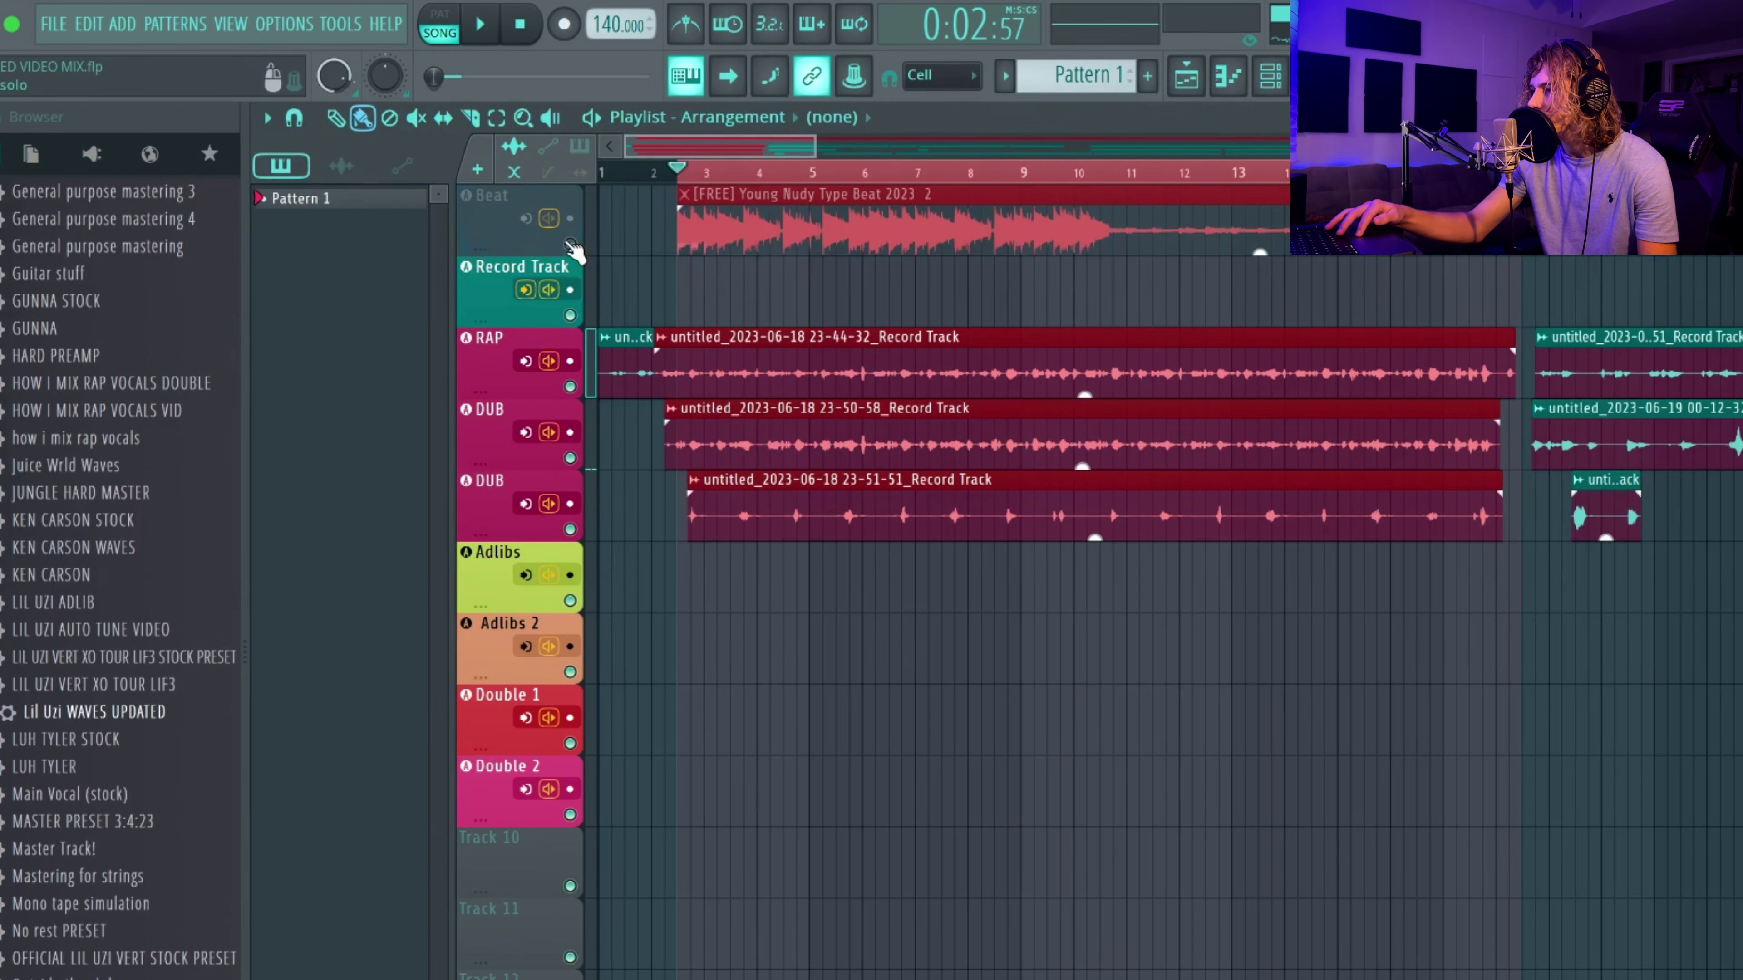
pyautogui.click(569, 244)
pyautogui.press('F9')
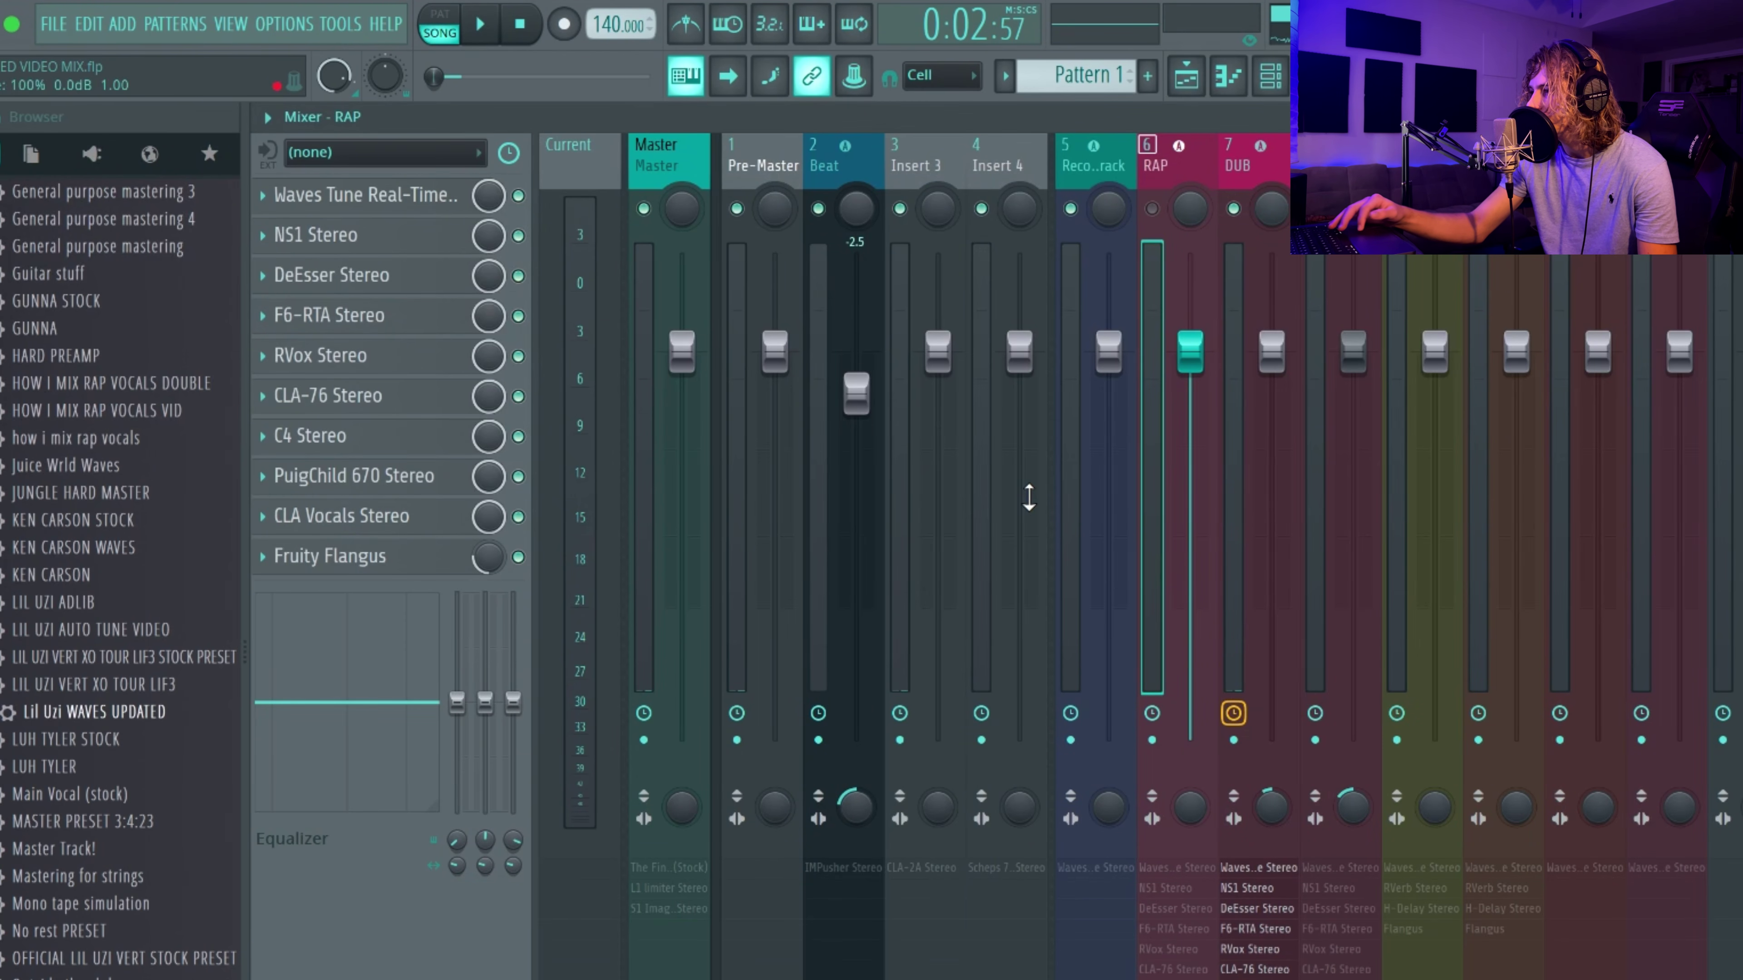
# - Examine the threshold, output ceiling and release of the L1 limiter on the Master track and close the plugin
pyautogui.click(660, 412)
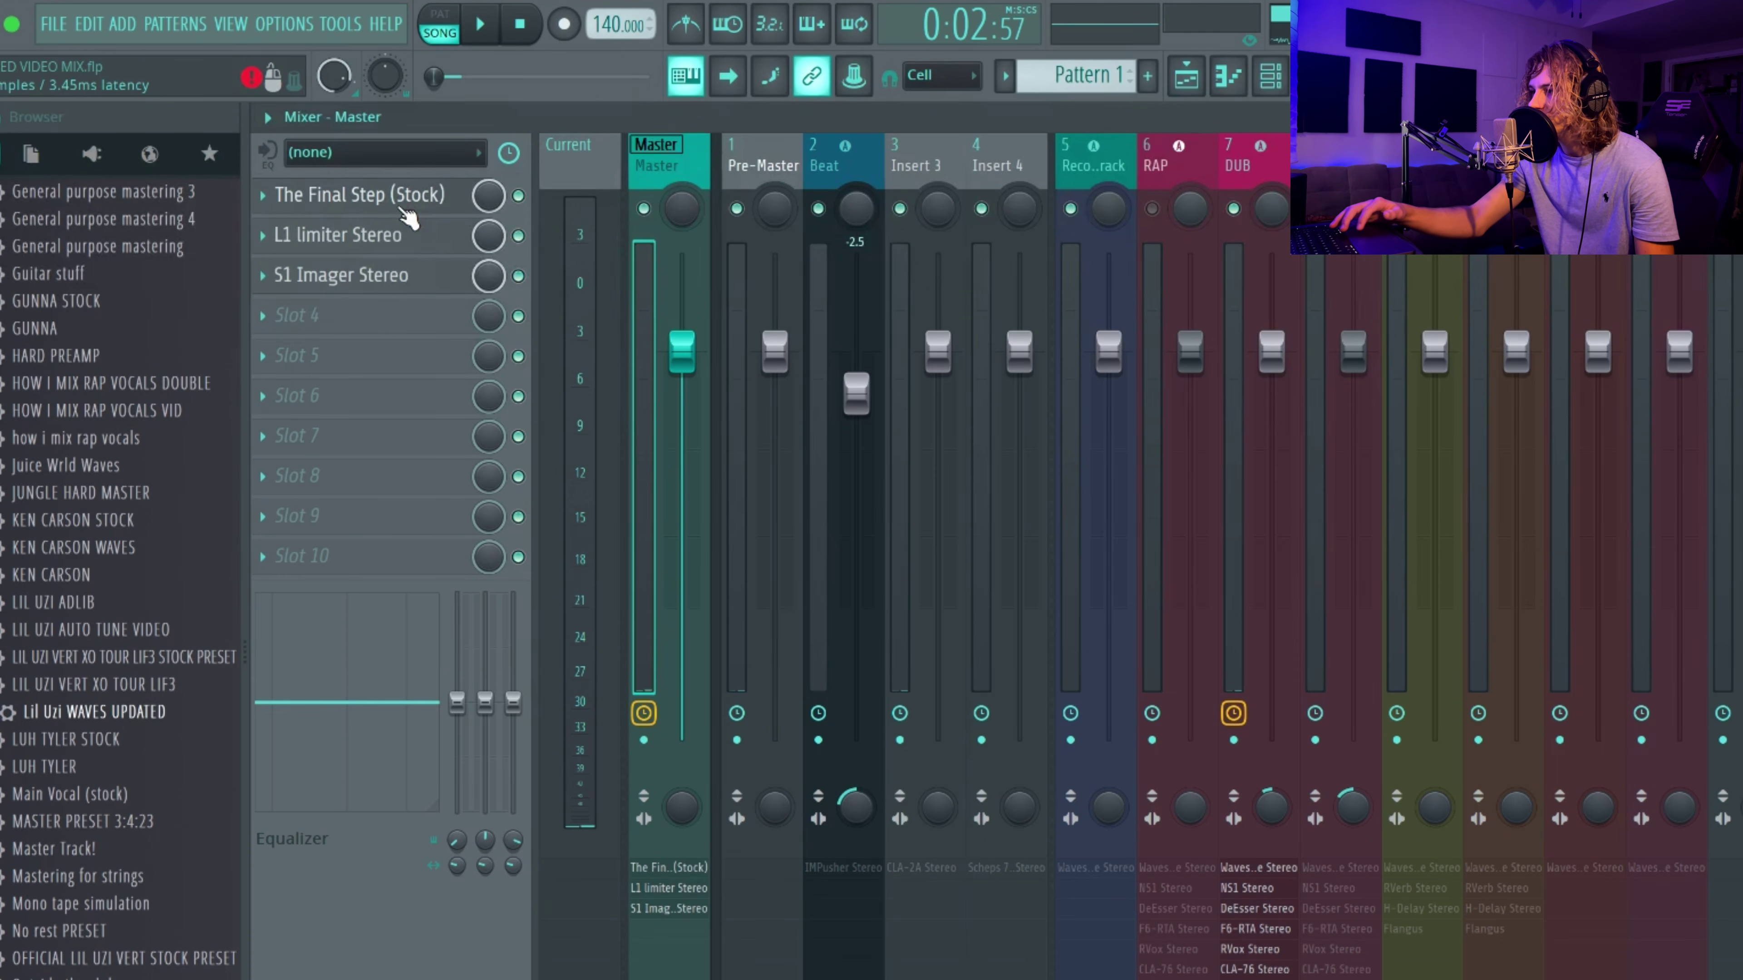
pyautogui.click(391, 251)
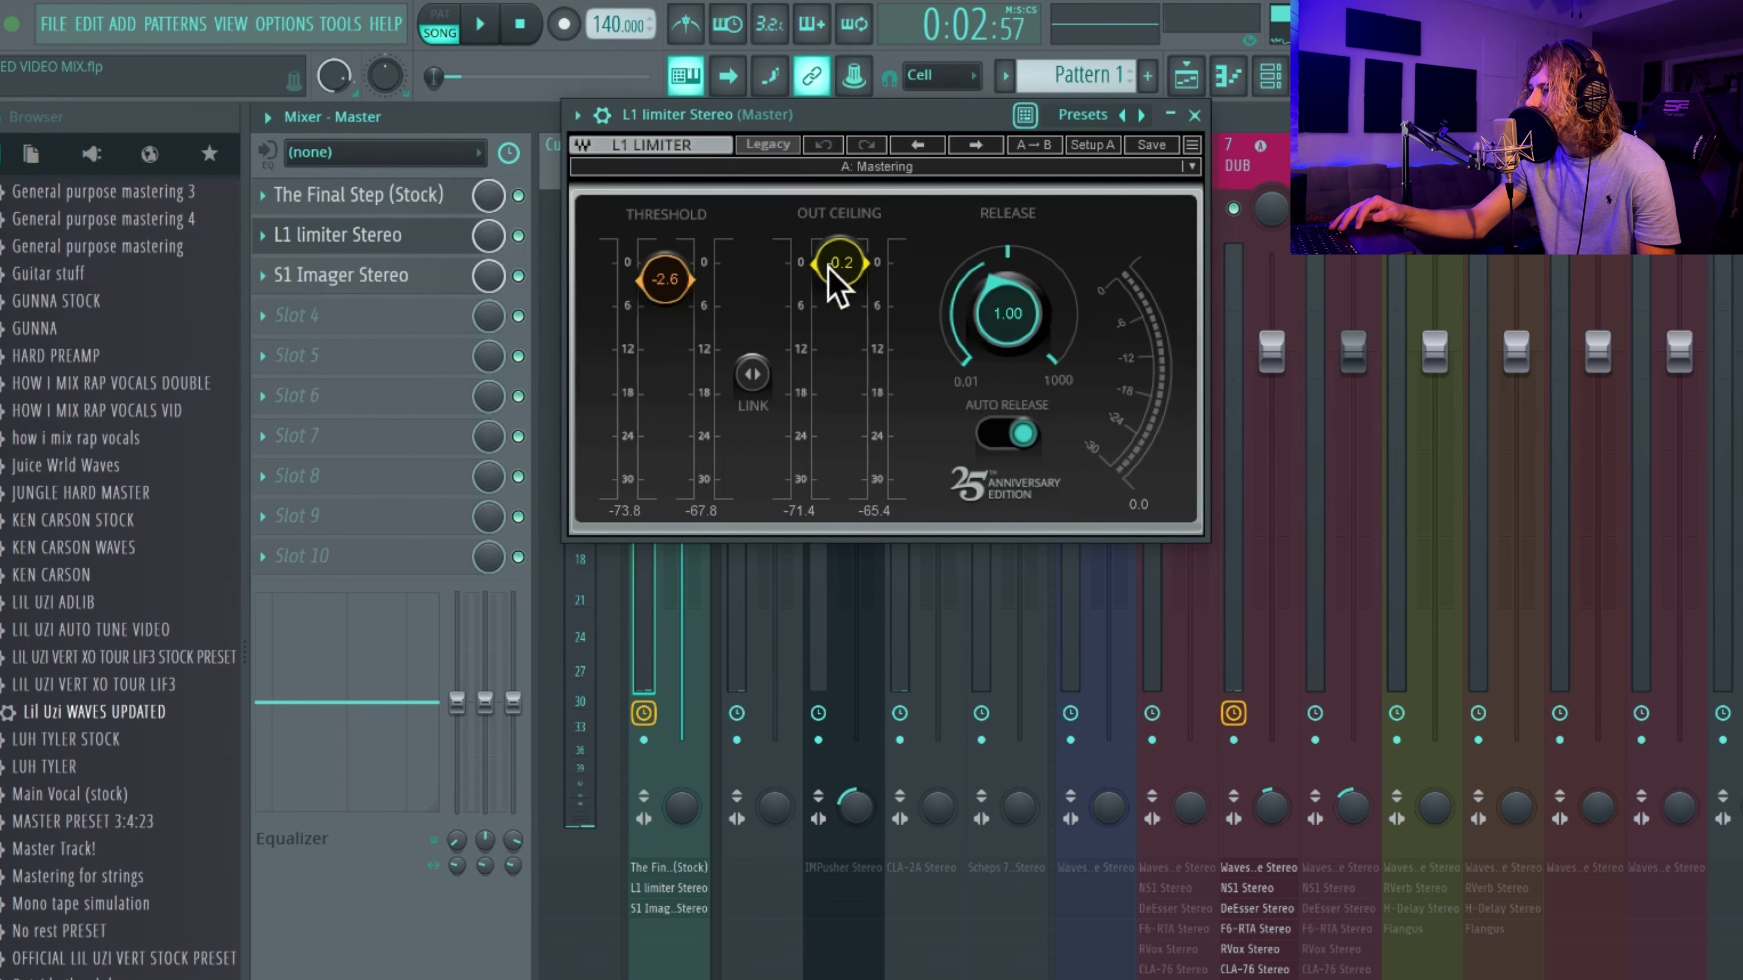
pyautogui.click(1195, 115)
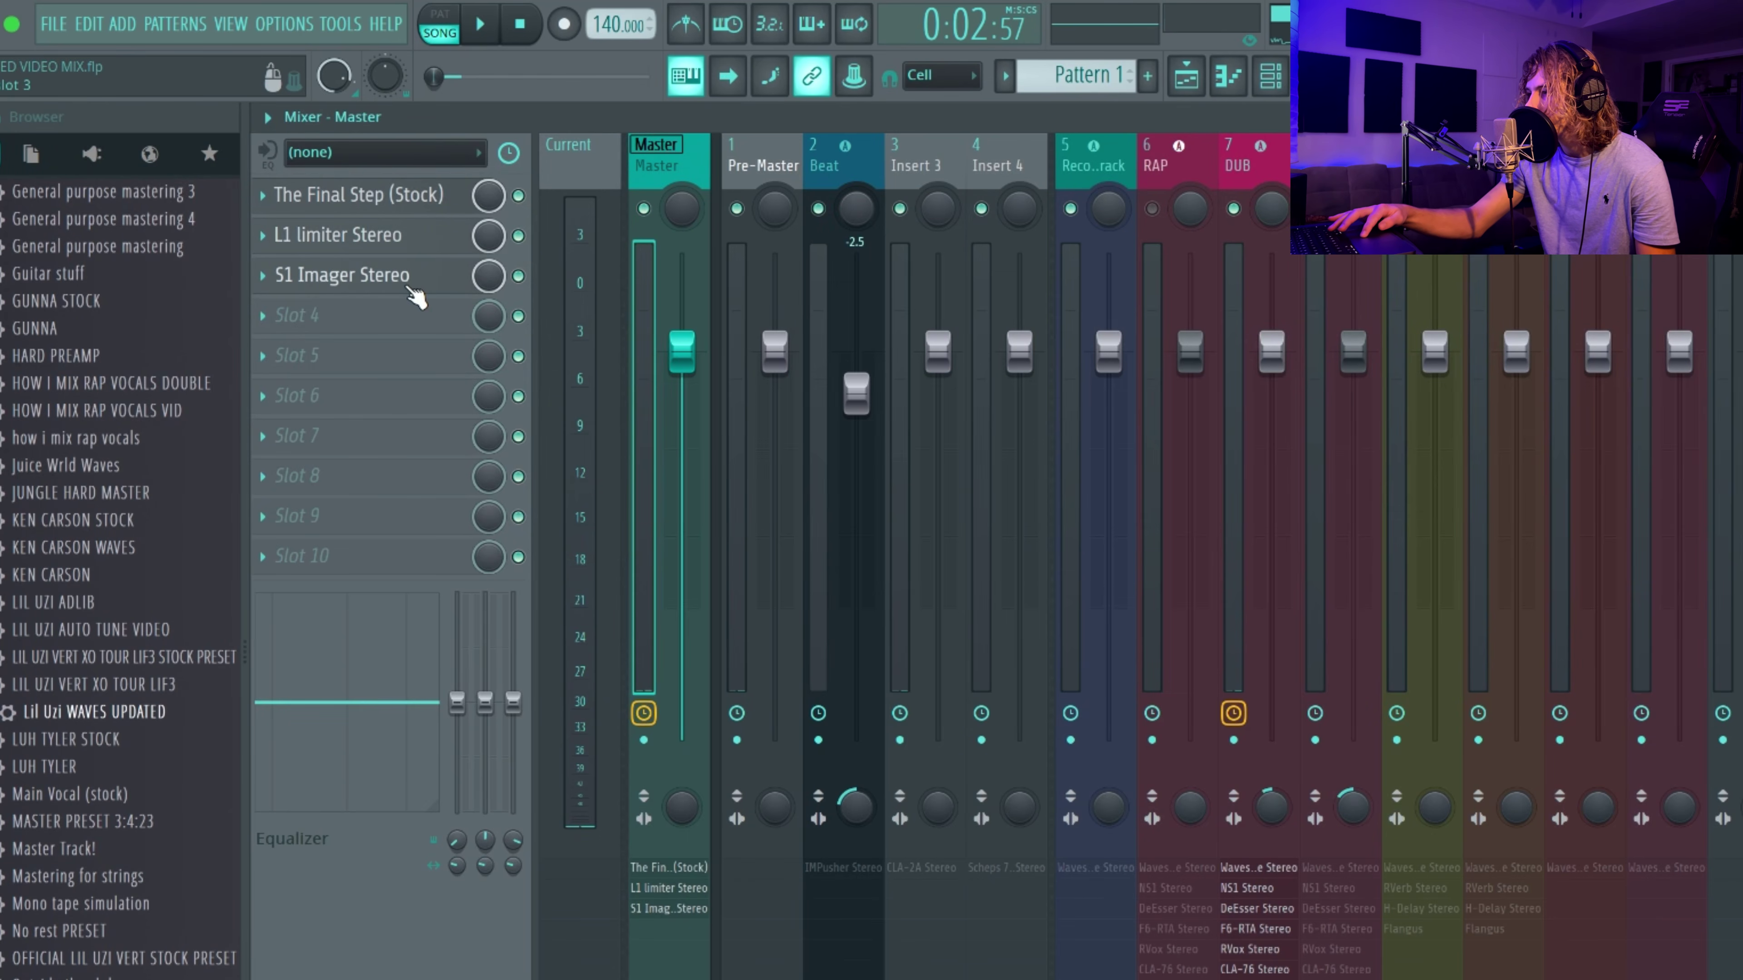
# - Examine the S1 Imager on the Master track, try a small stereo width change and undo it
pyautogui.click(356, 275)
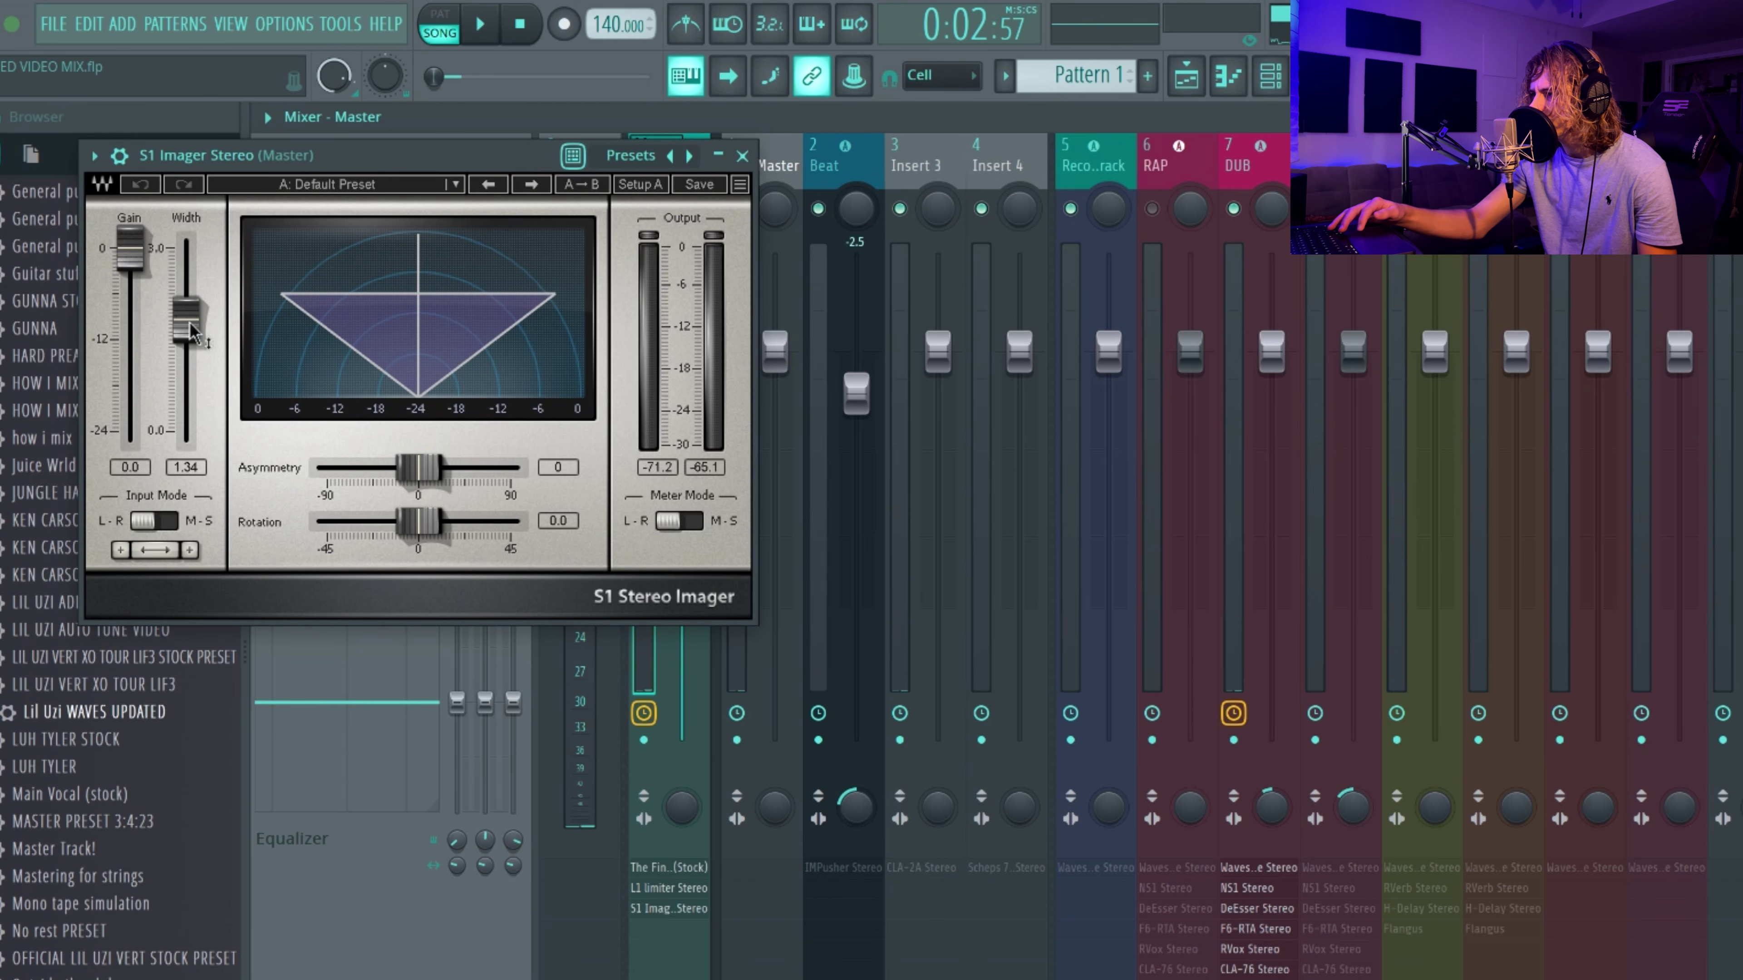
pyautogui.moveTo(185, 320); pyautogui.dragTo(191, 312)
pyautogui.click(140, 185)
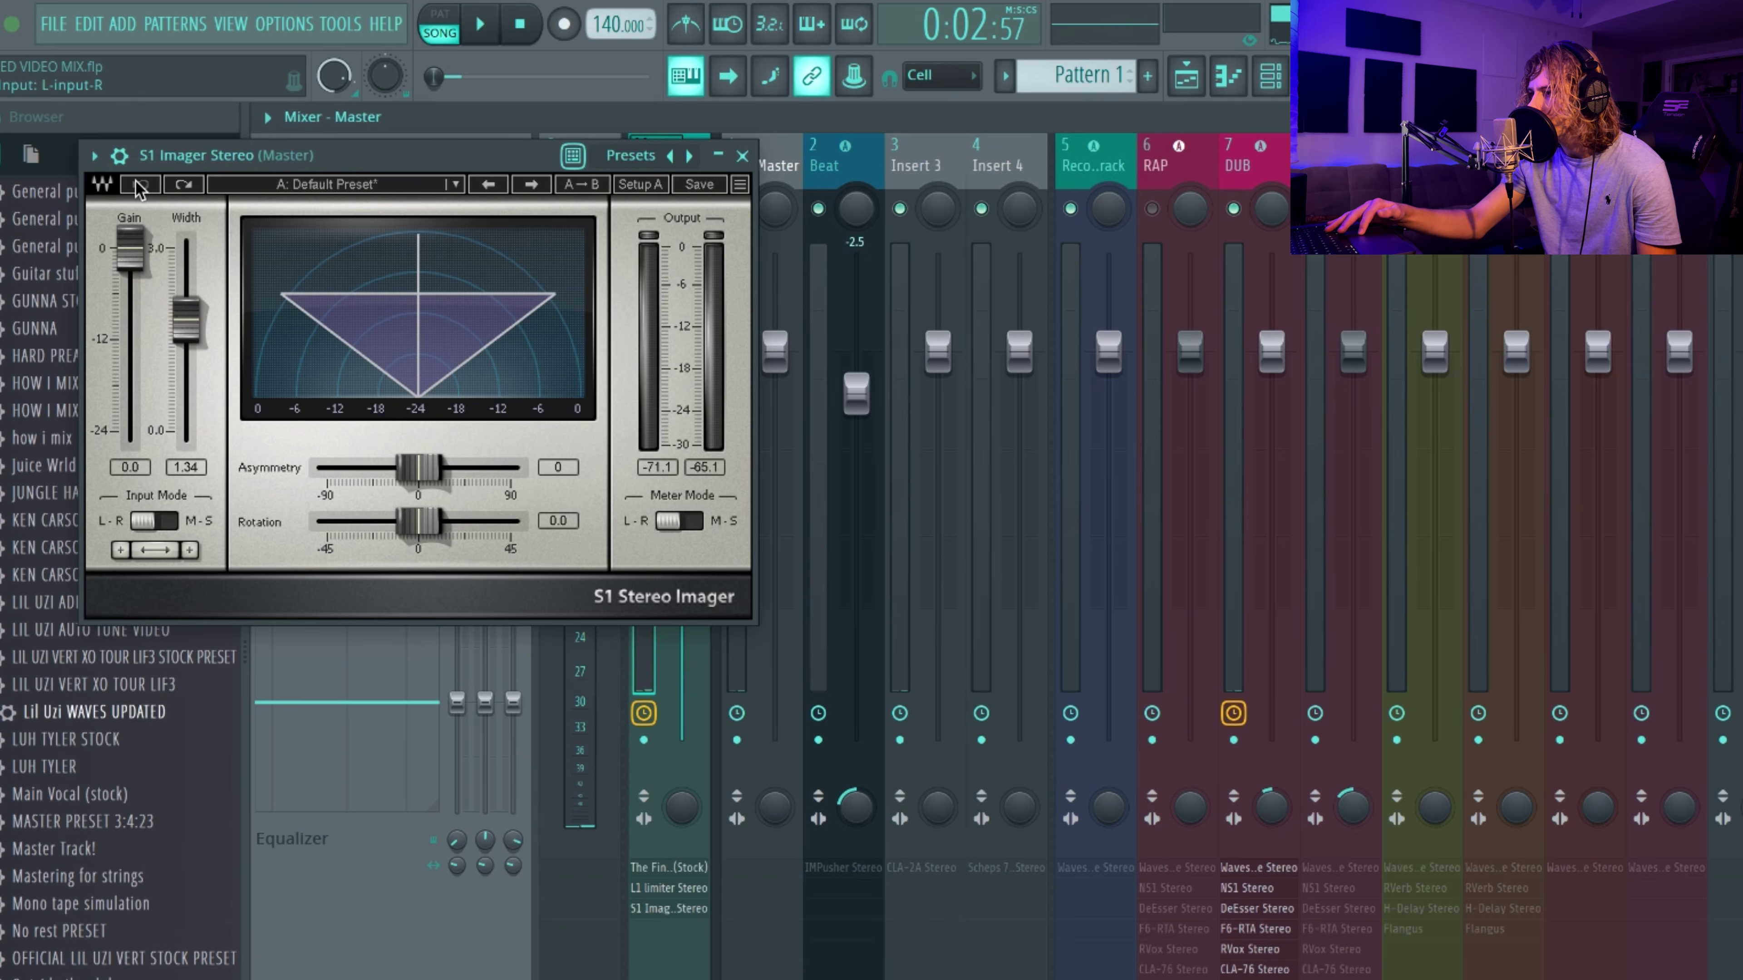
# - Examine the Low and Push settings of the Infected Mushroom Pusher plugin on the Beat track
pyautogui.click(845, 491)
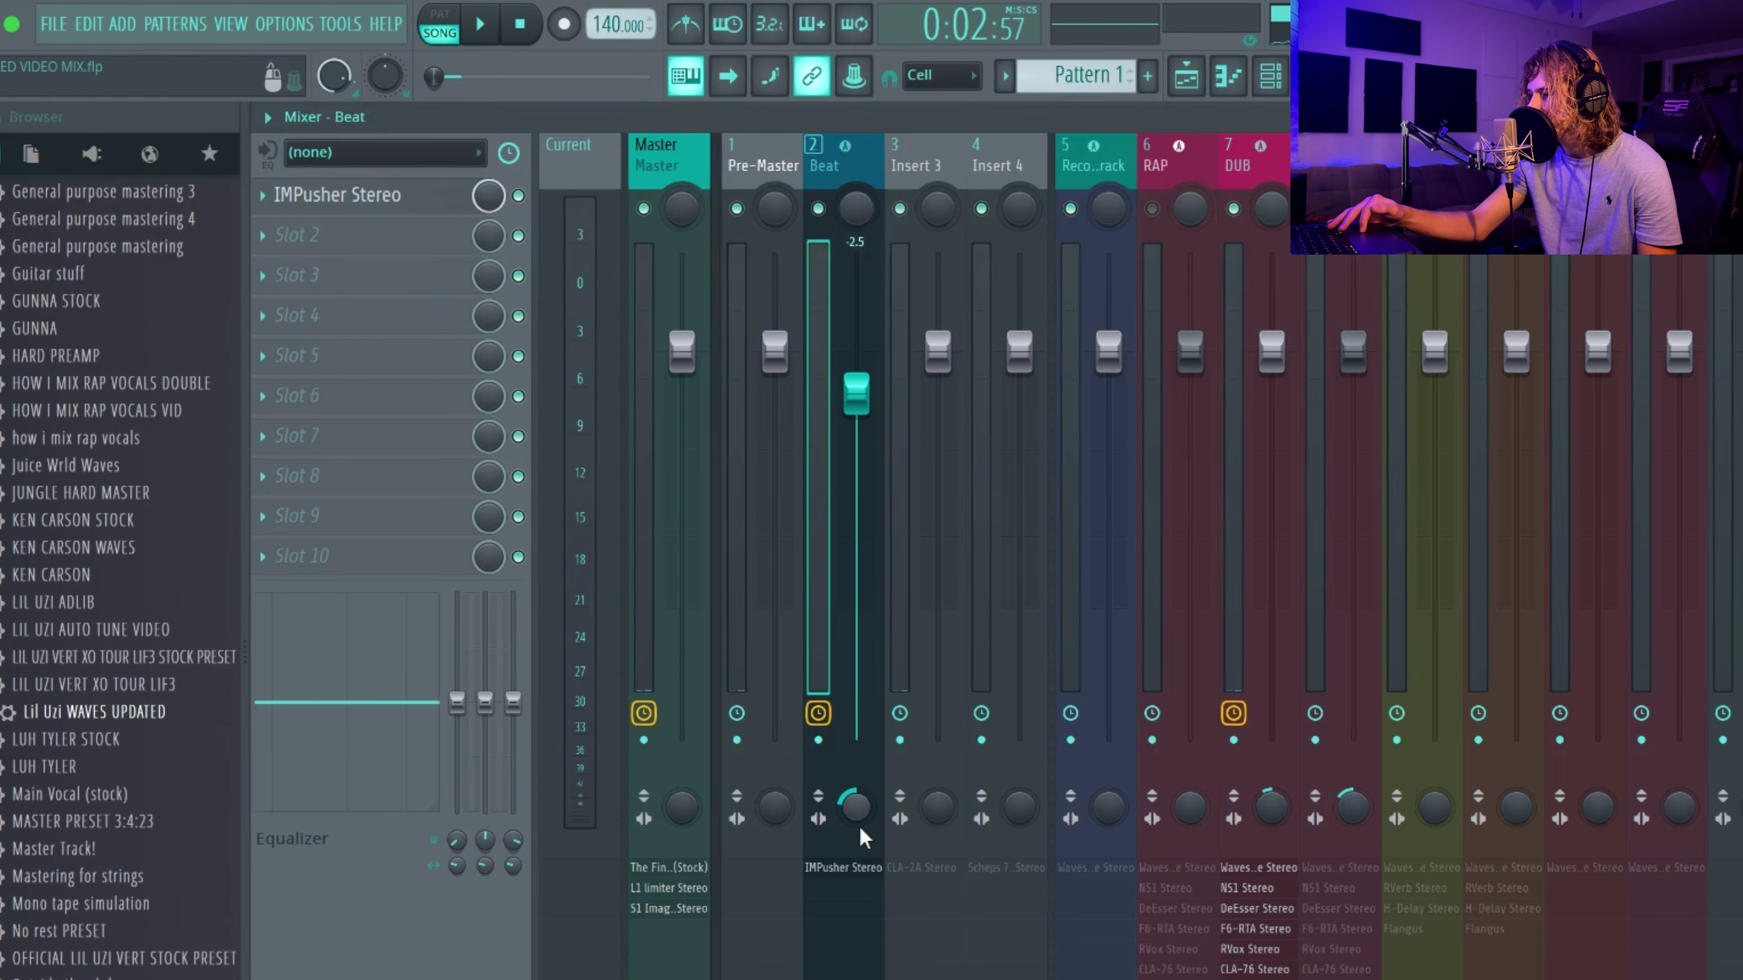
pyautogui.click(381, 199)
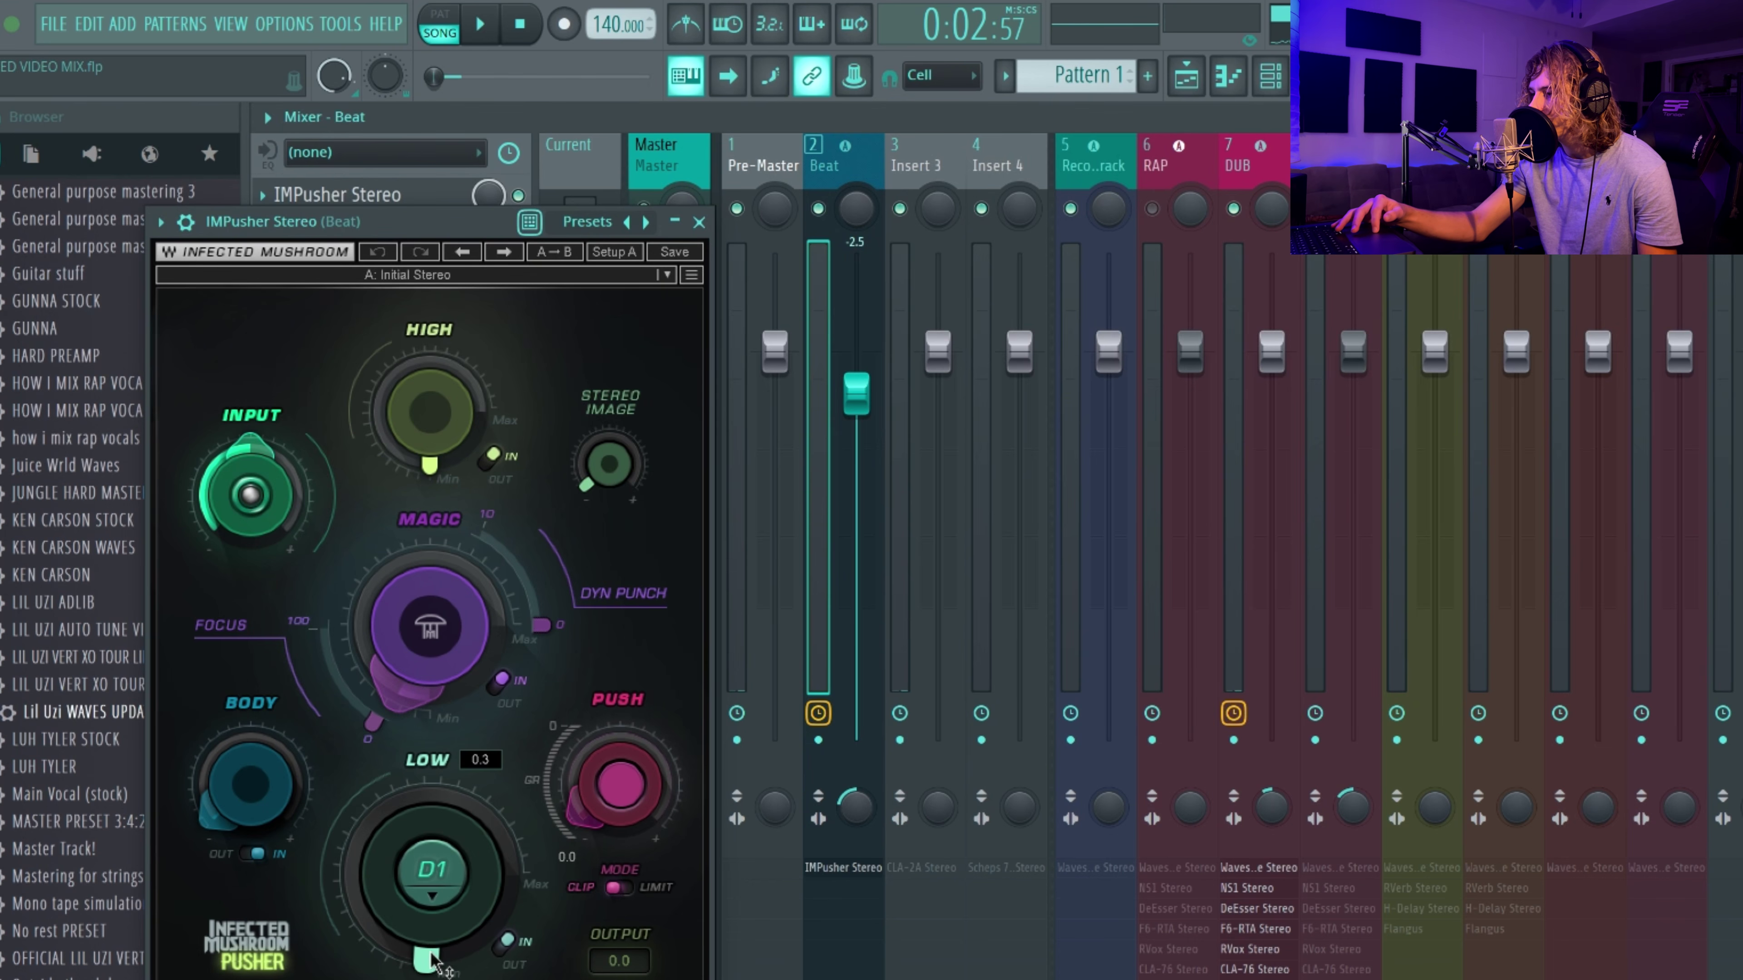
pyautogui.moveTo(591, 807)
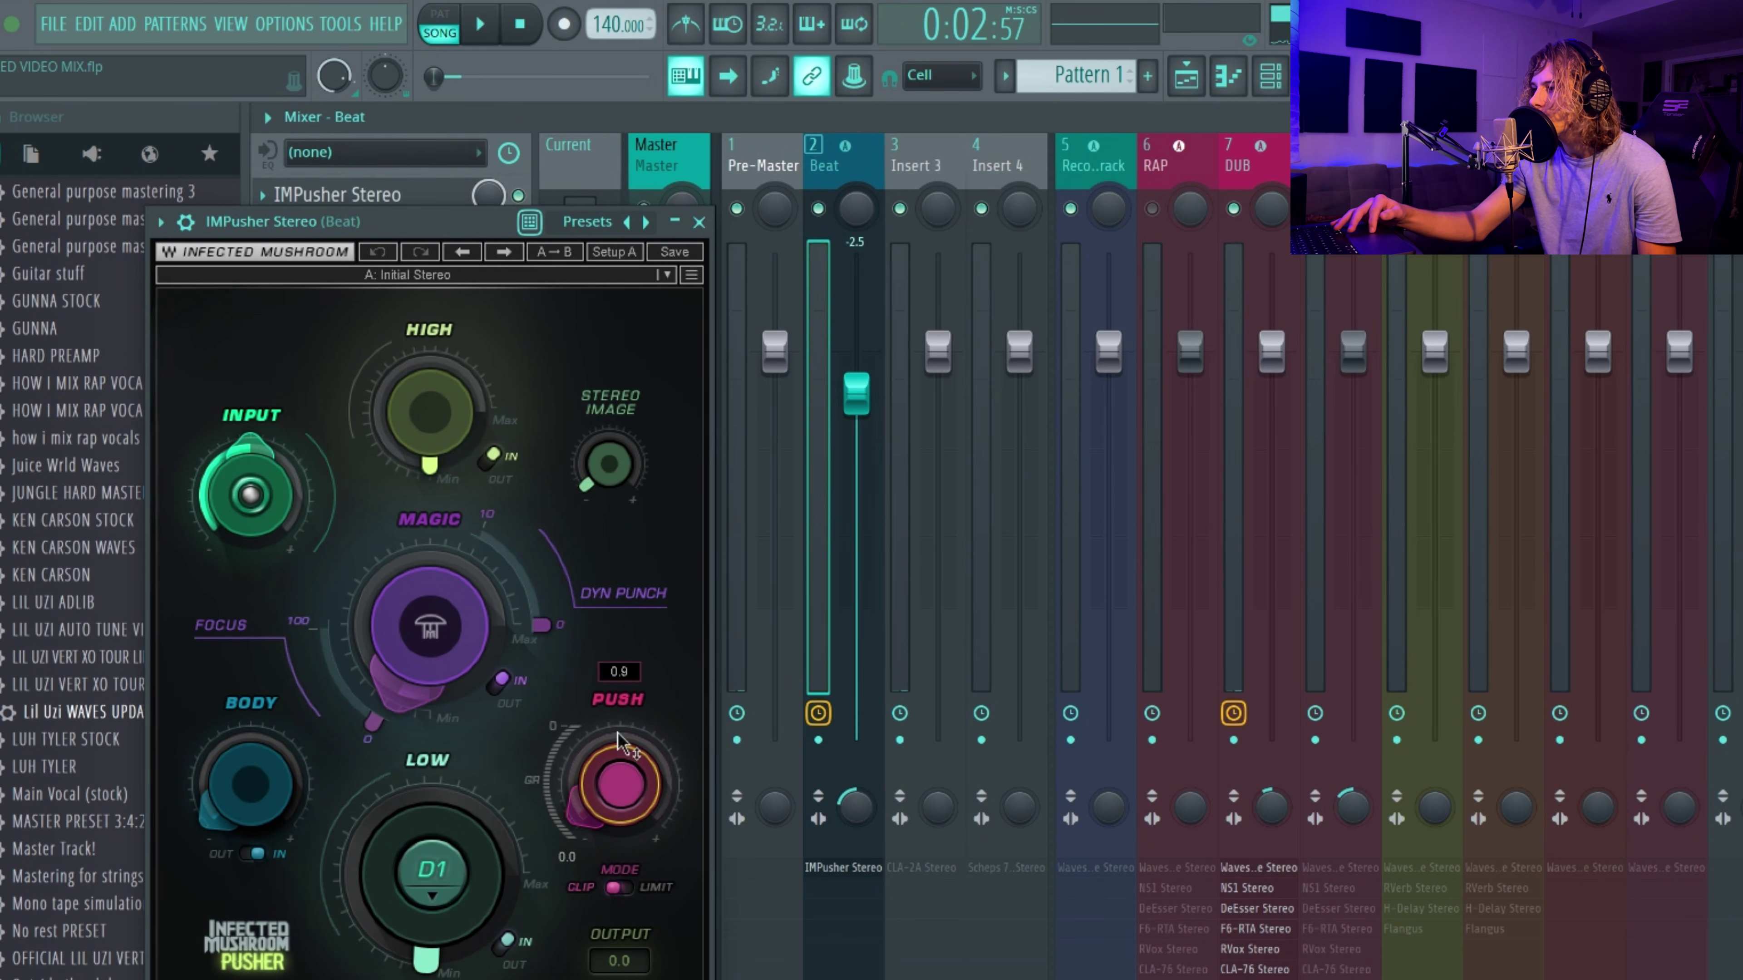
# - Open the CLA-2A compressor on the Insert 3 track and choose its Vox factory preset
pyautogui.click(923, 145)
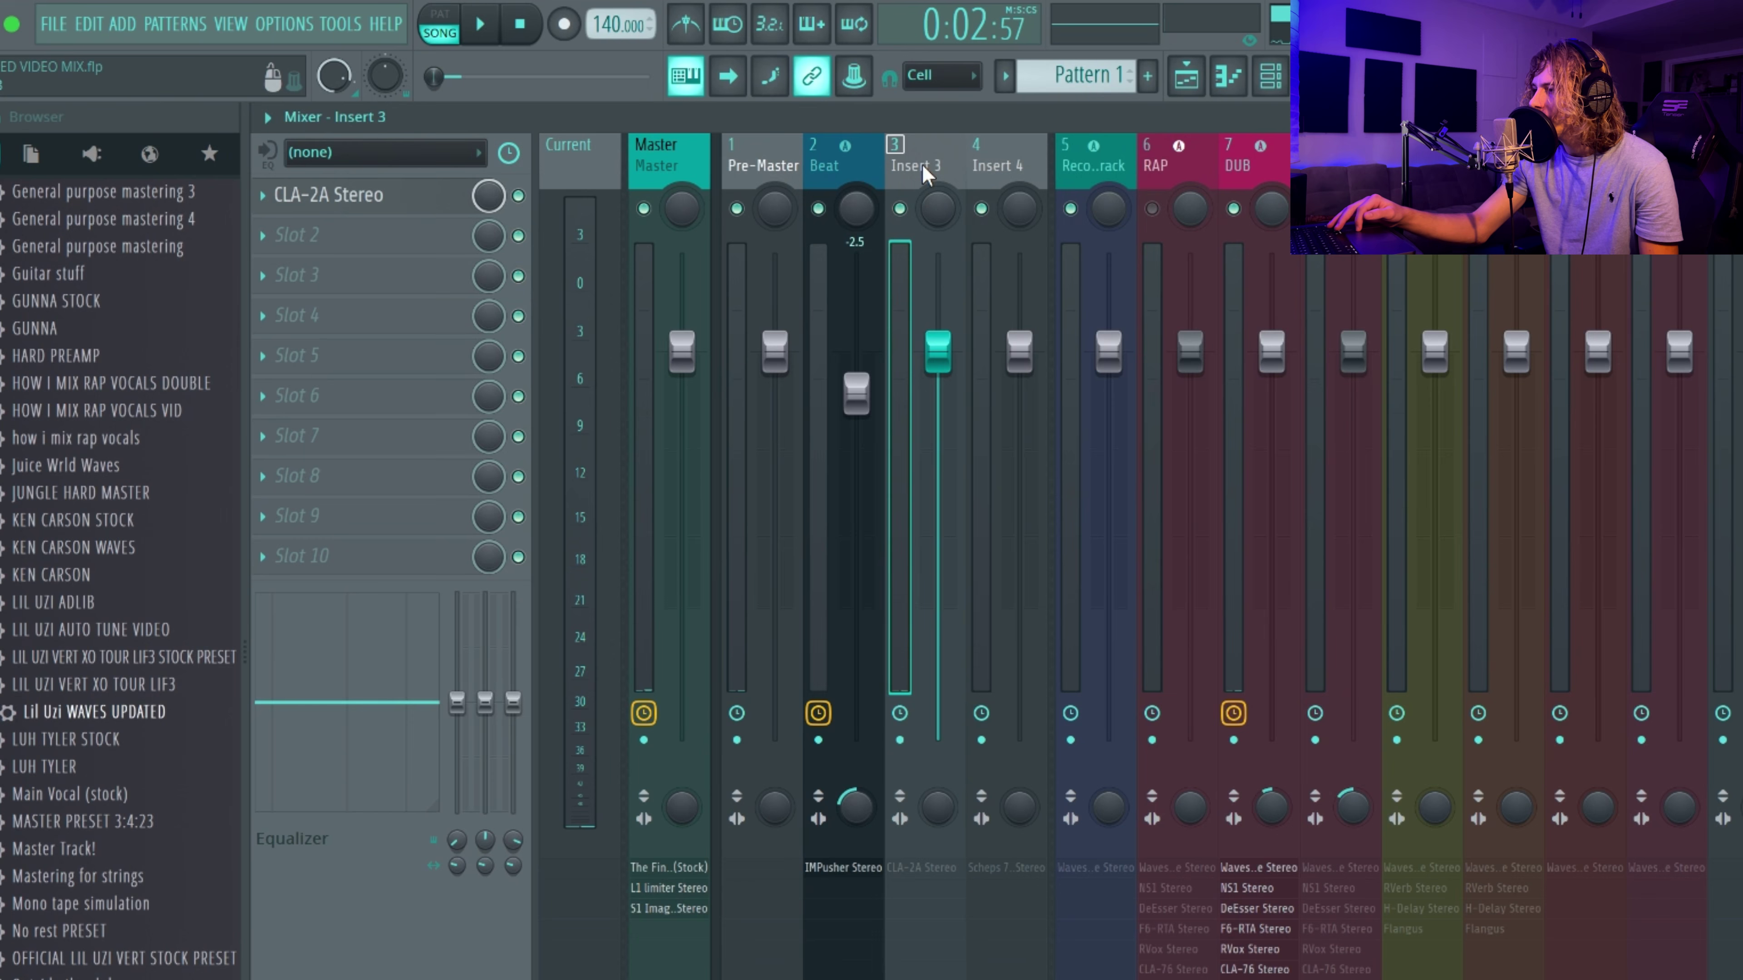
pyautogui.click(366, 196)
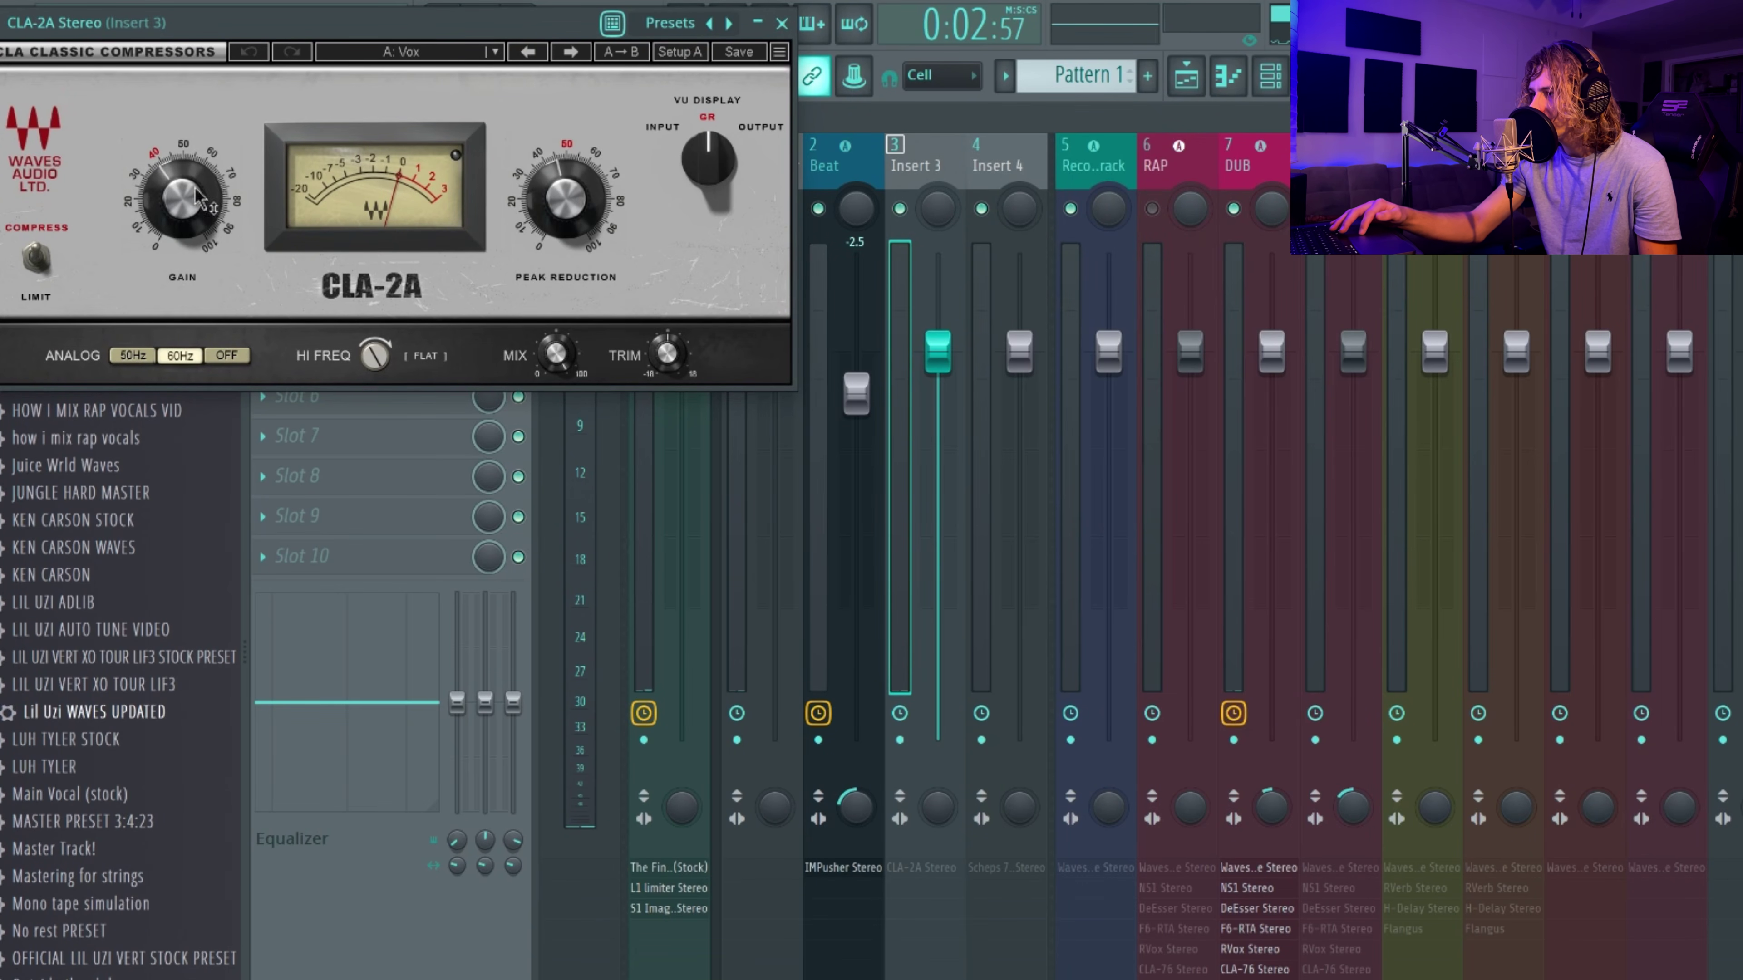
pyautogui.click(510, 54)
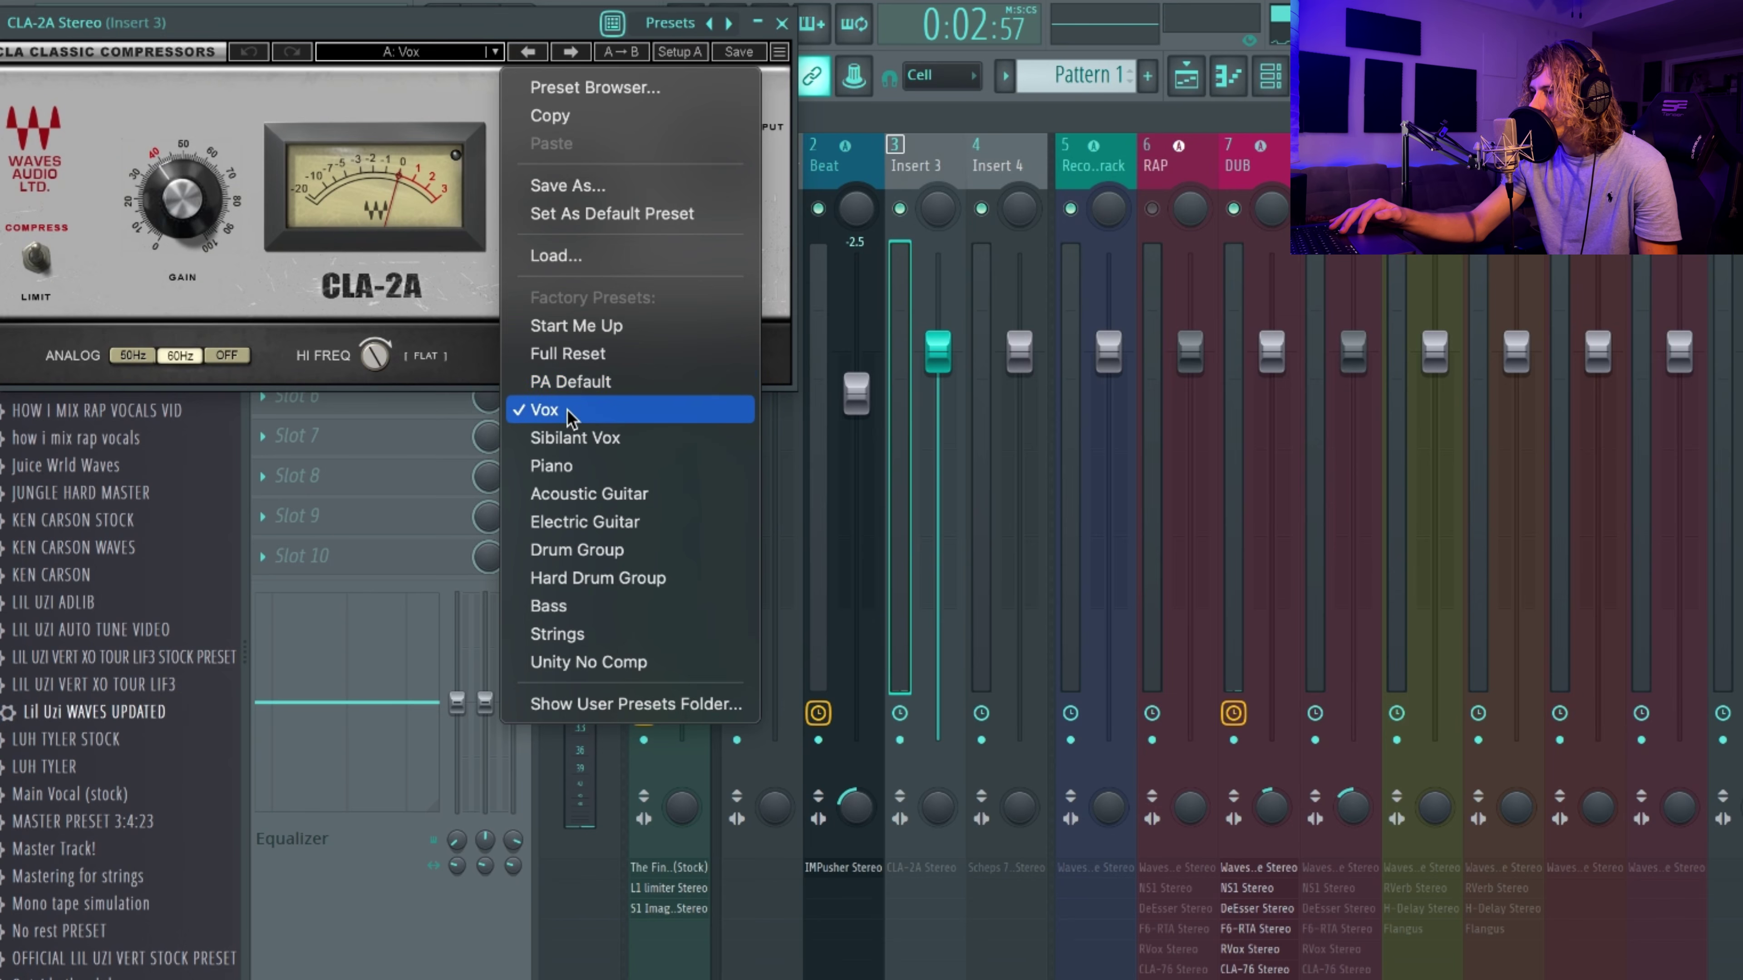
pyautogui.click(549, 412)
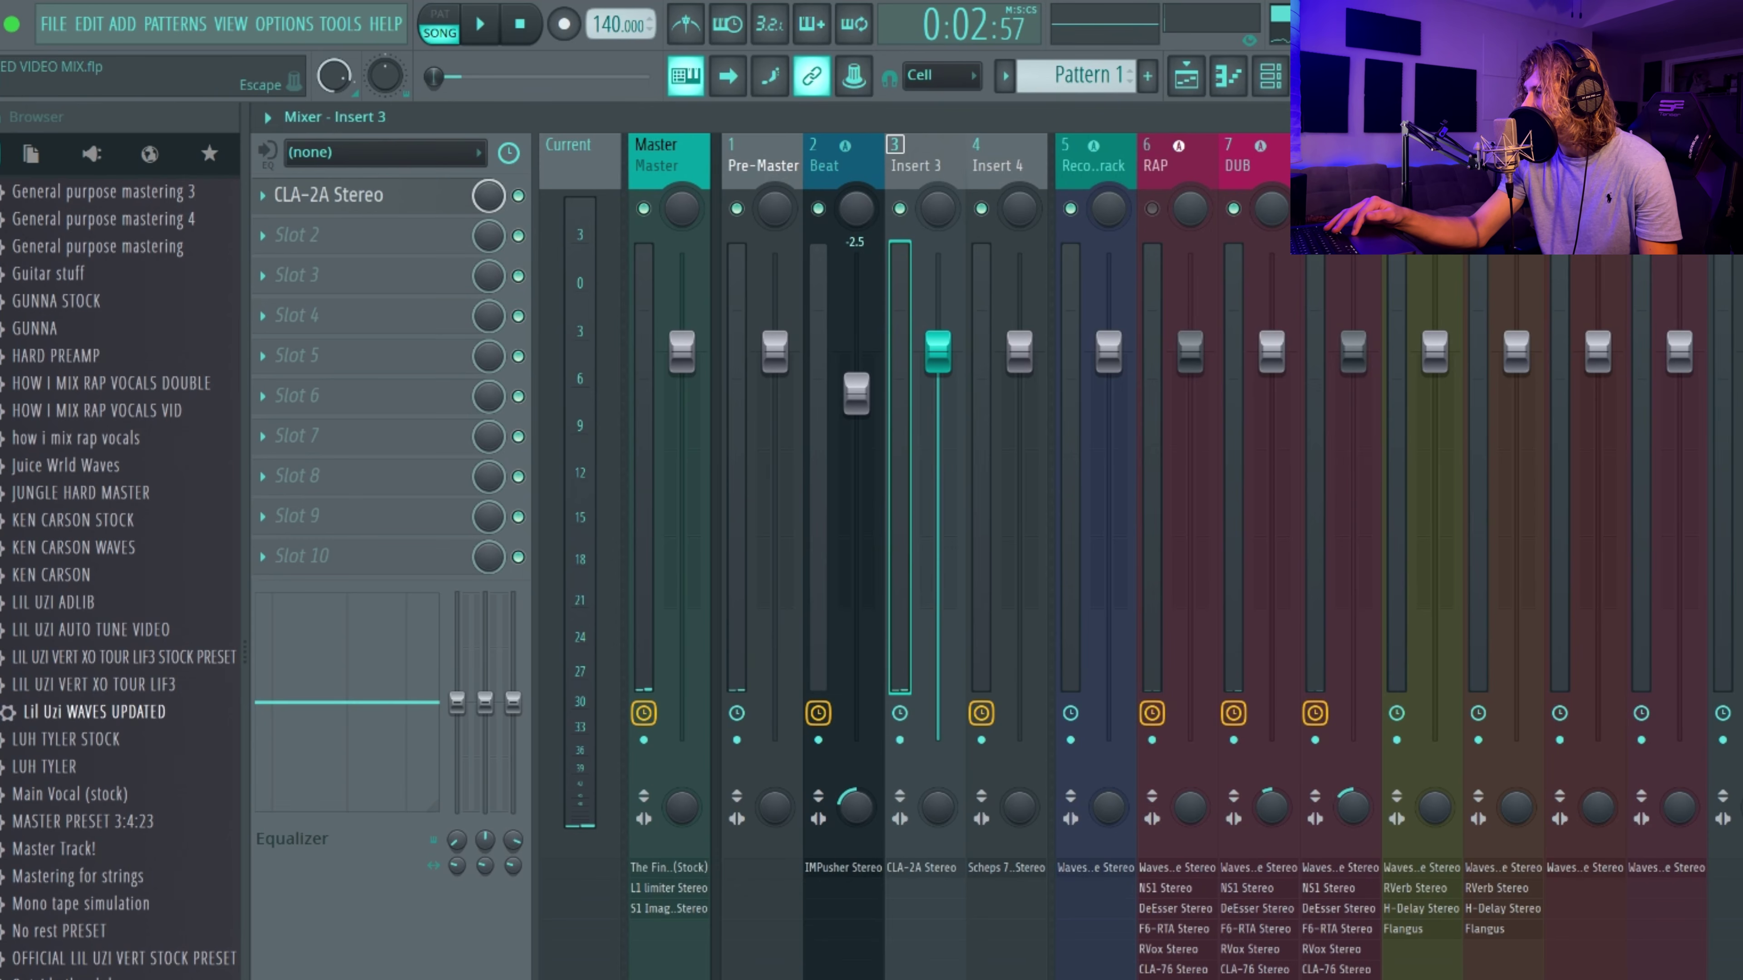
# - Return to the playlist, clear the time selection and move the playhead to the start of the song
pyautogui.press('Escape')
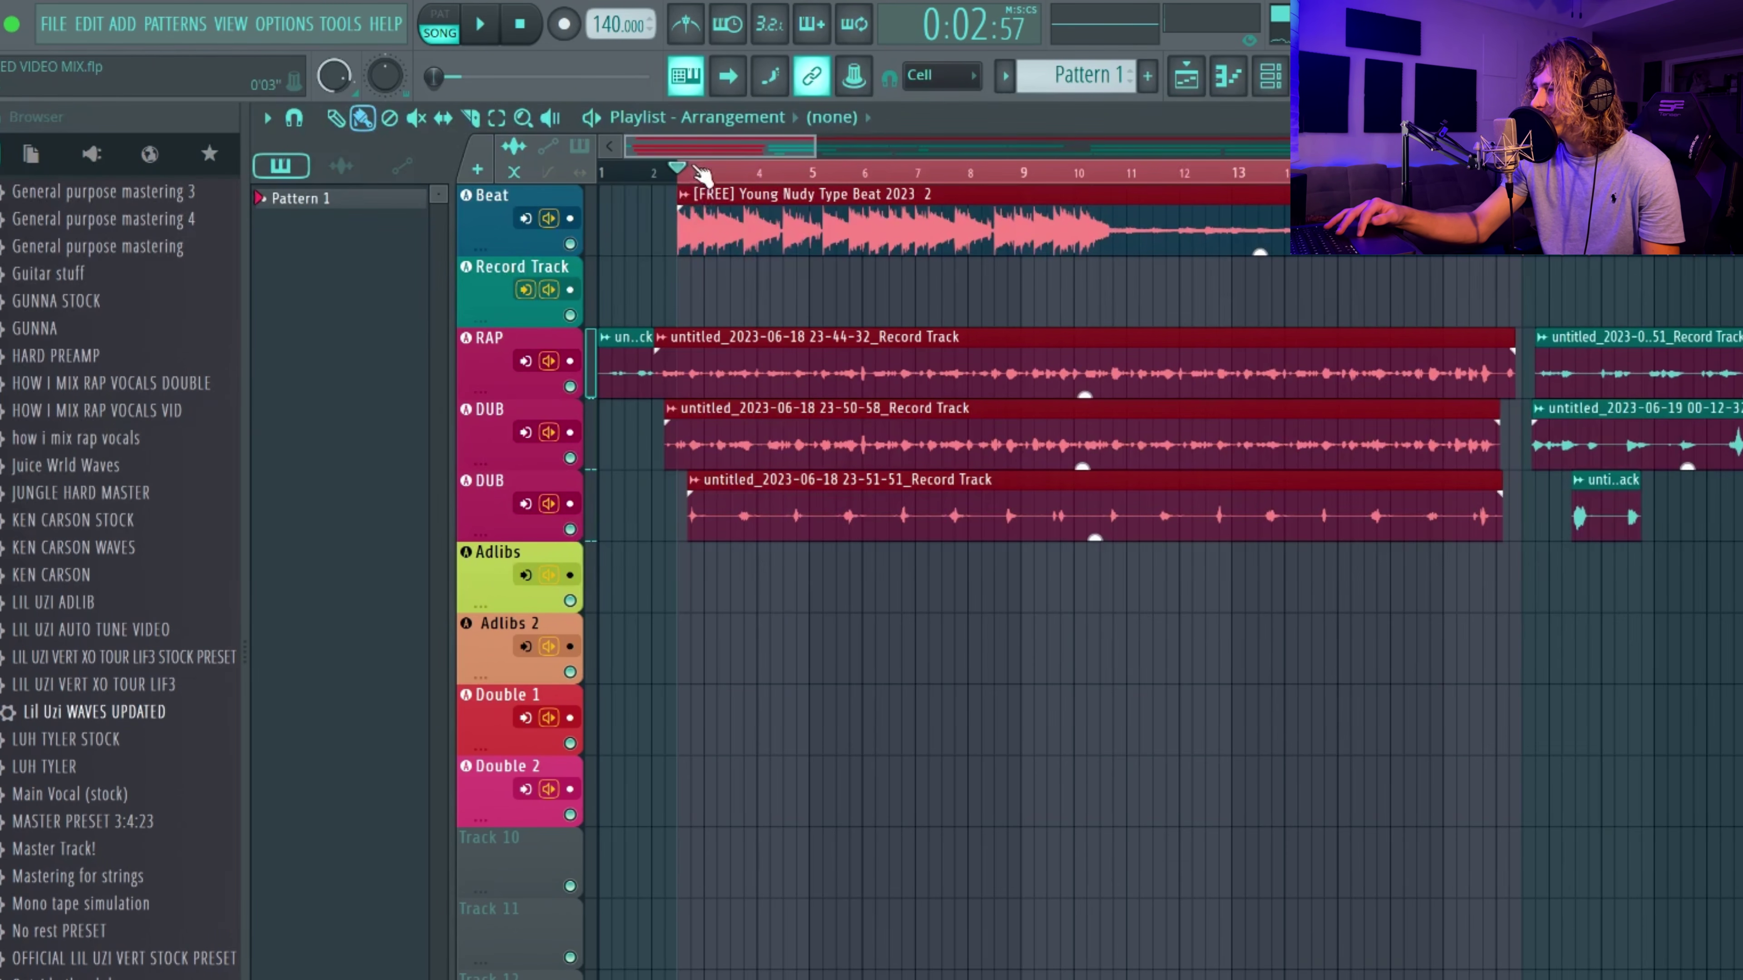
pyautogui.click(664, 171)
pyautogui.moveTo(656, 169); pyautogui.dragTo(557, 188)
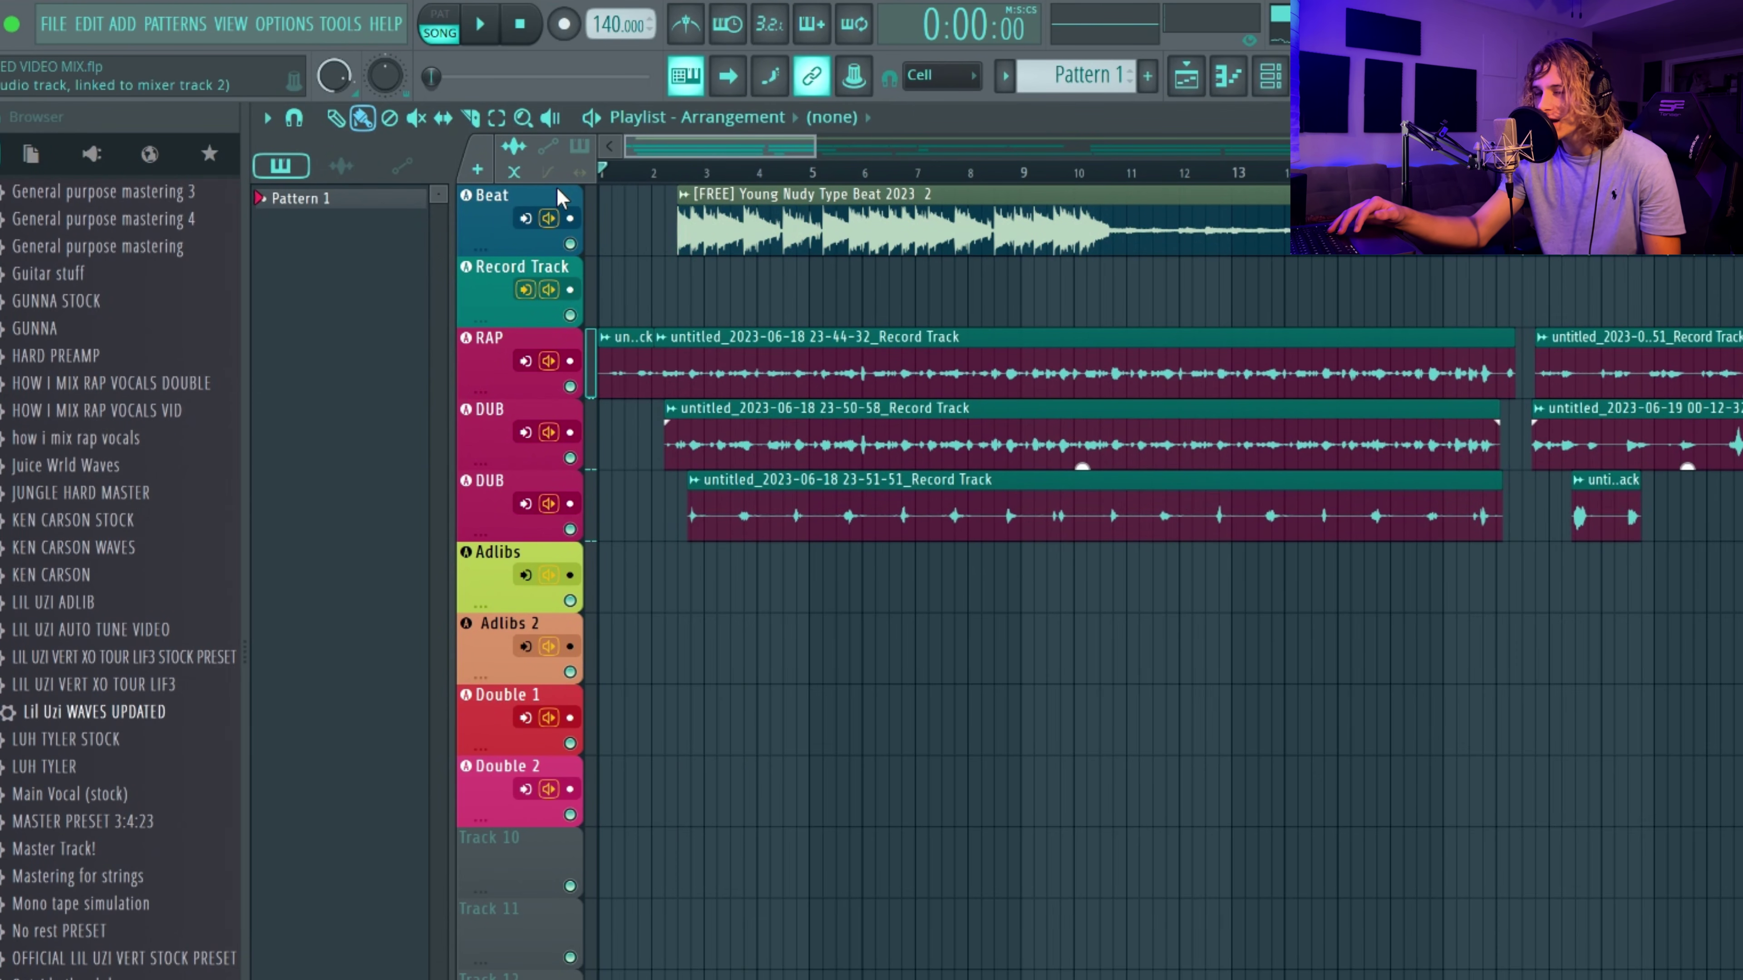
# - Check the Master track in the mixer, audition the full mix from the playlist and return to the mixer
pyautogui.press('F9')
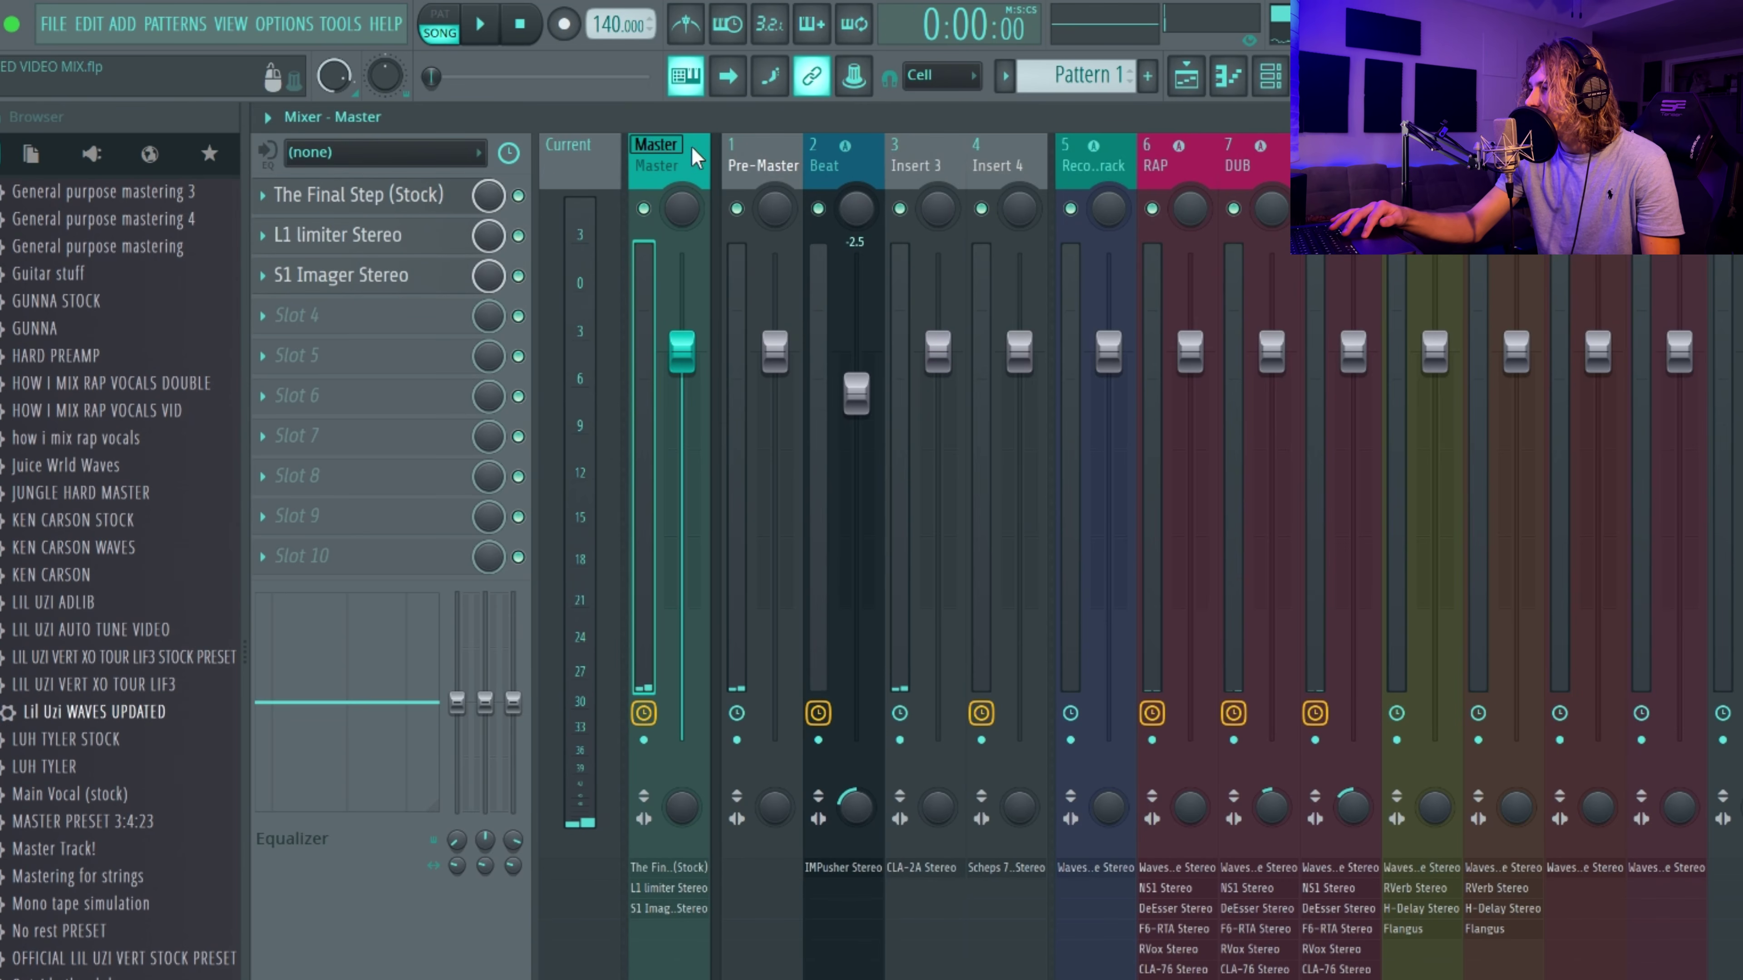
pyautogui.press('Escape')
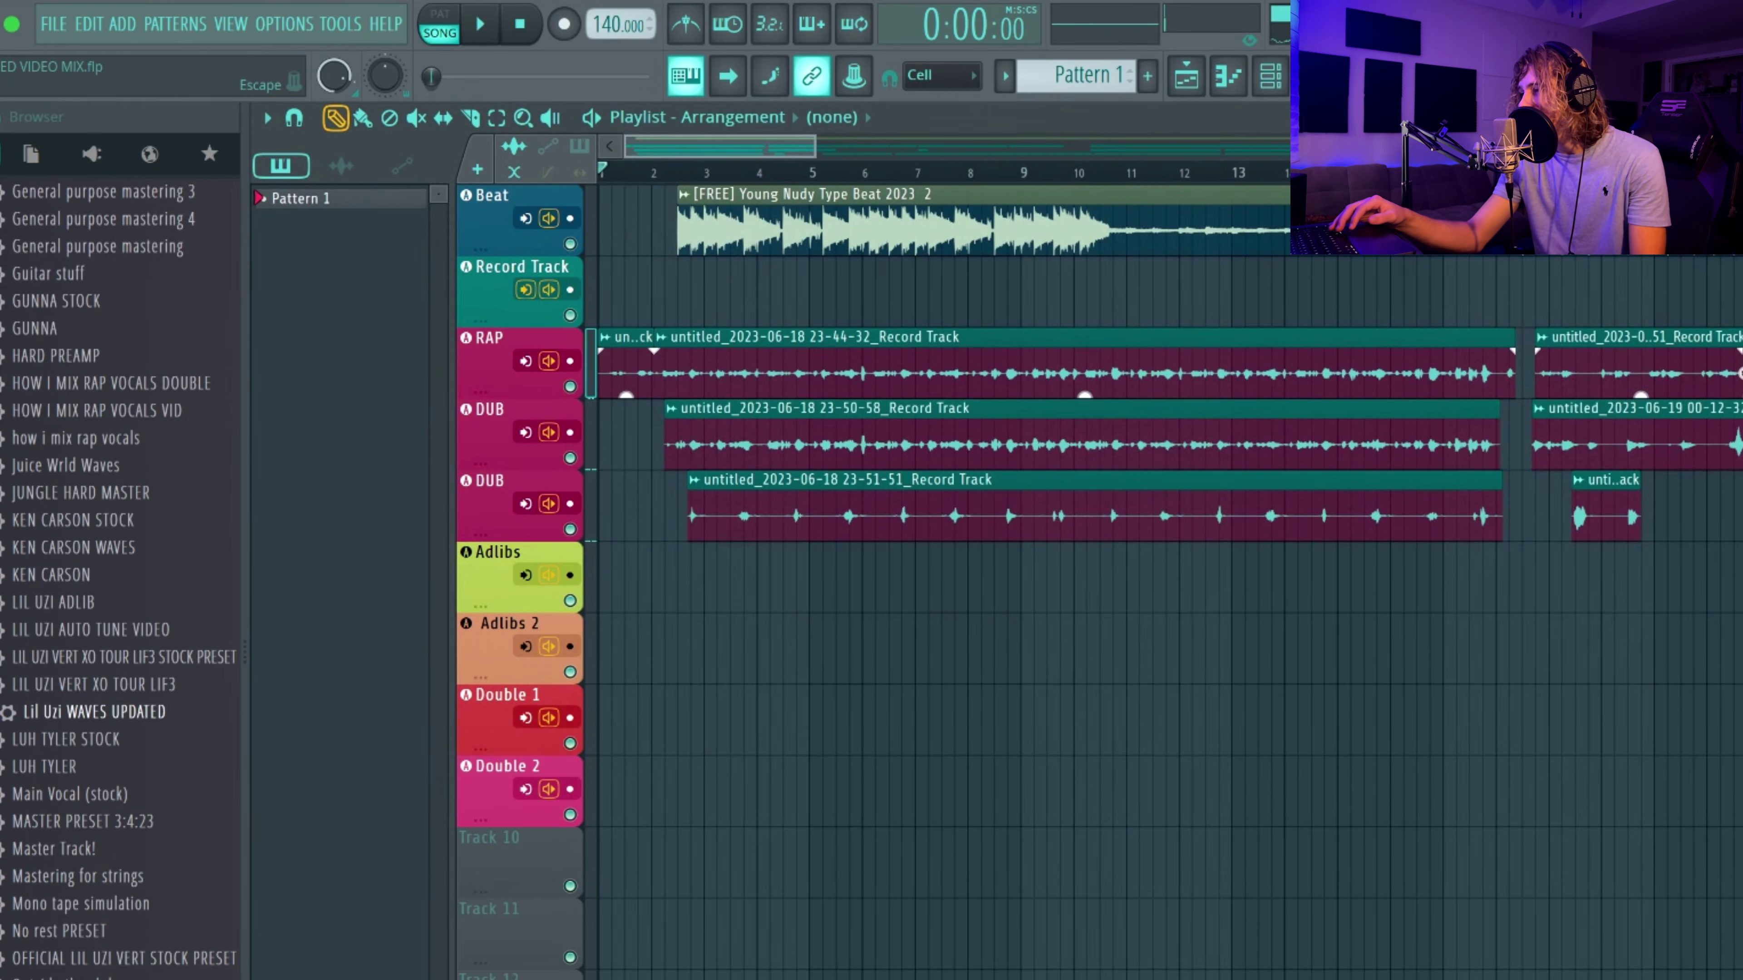
pyautogui.press('space')
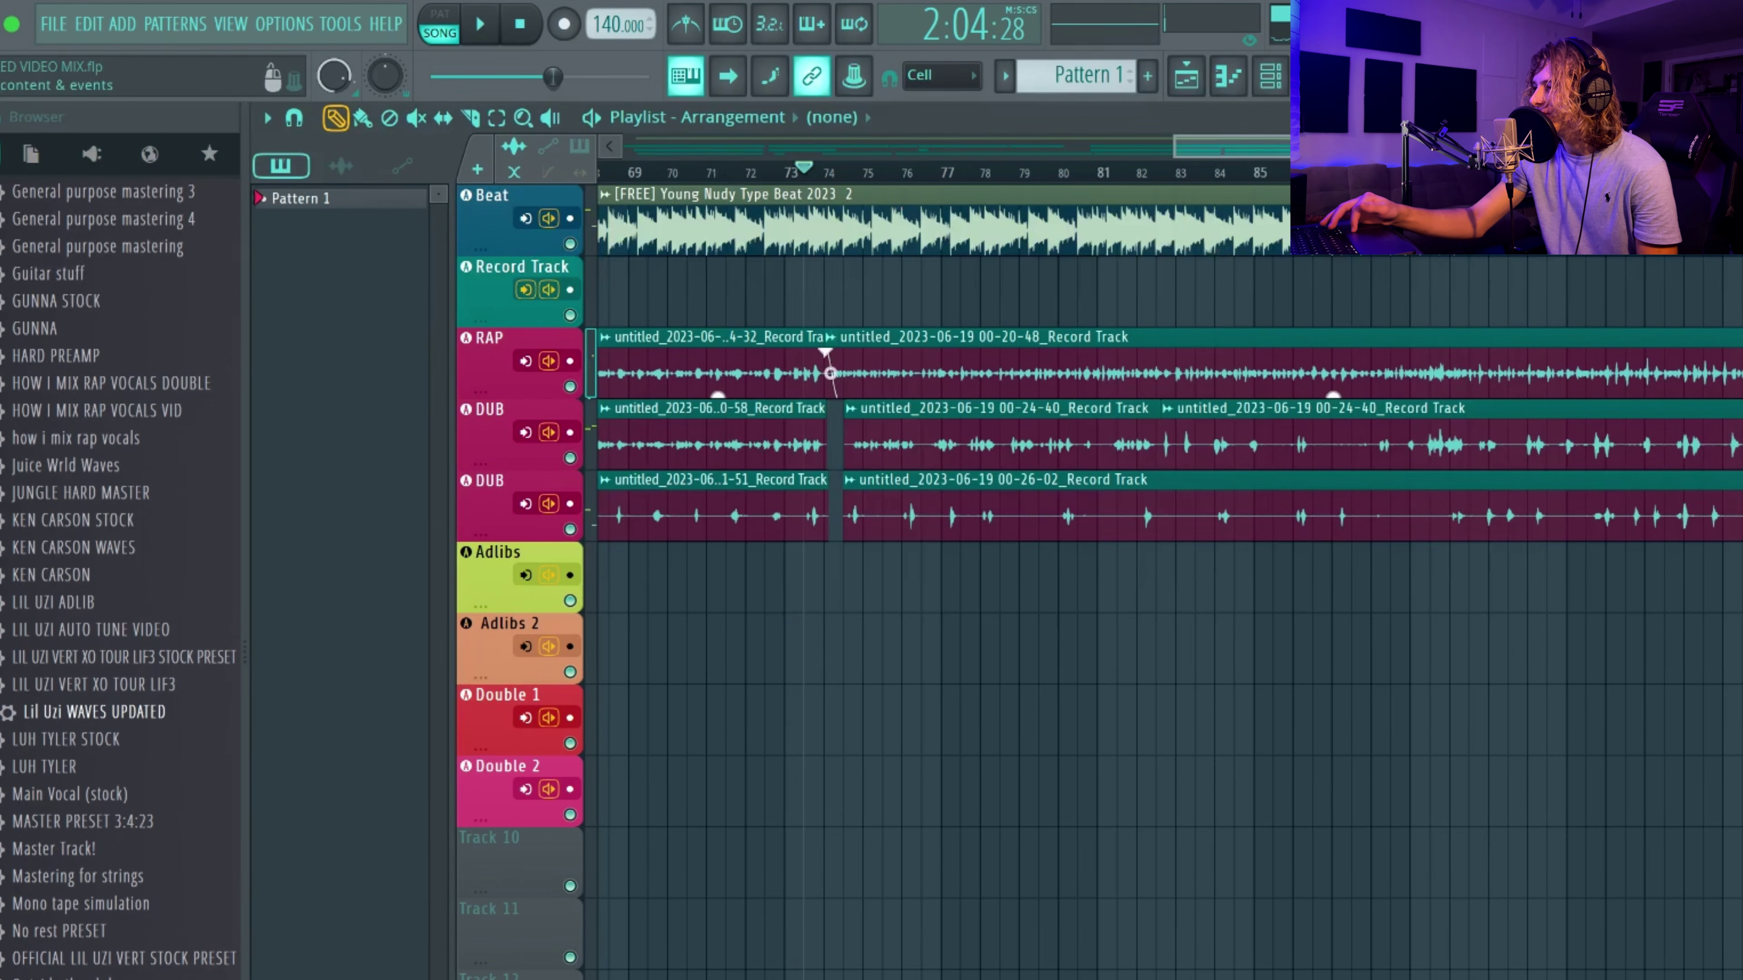
pyautogui.press('F9')
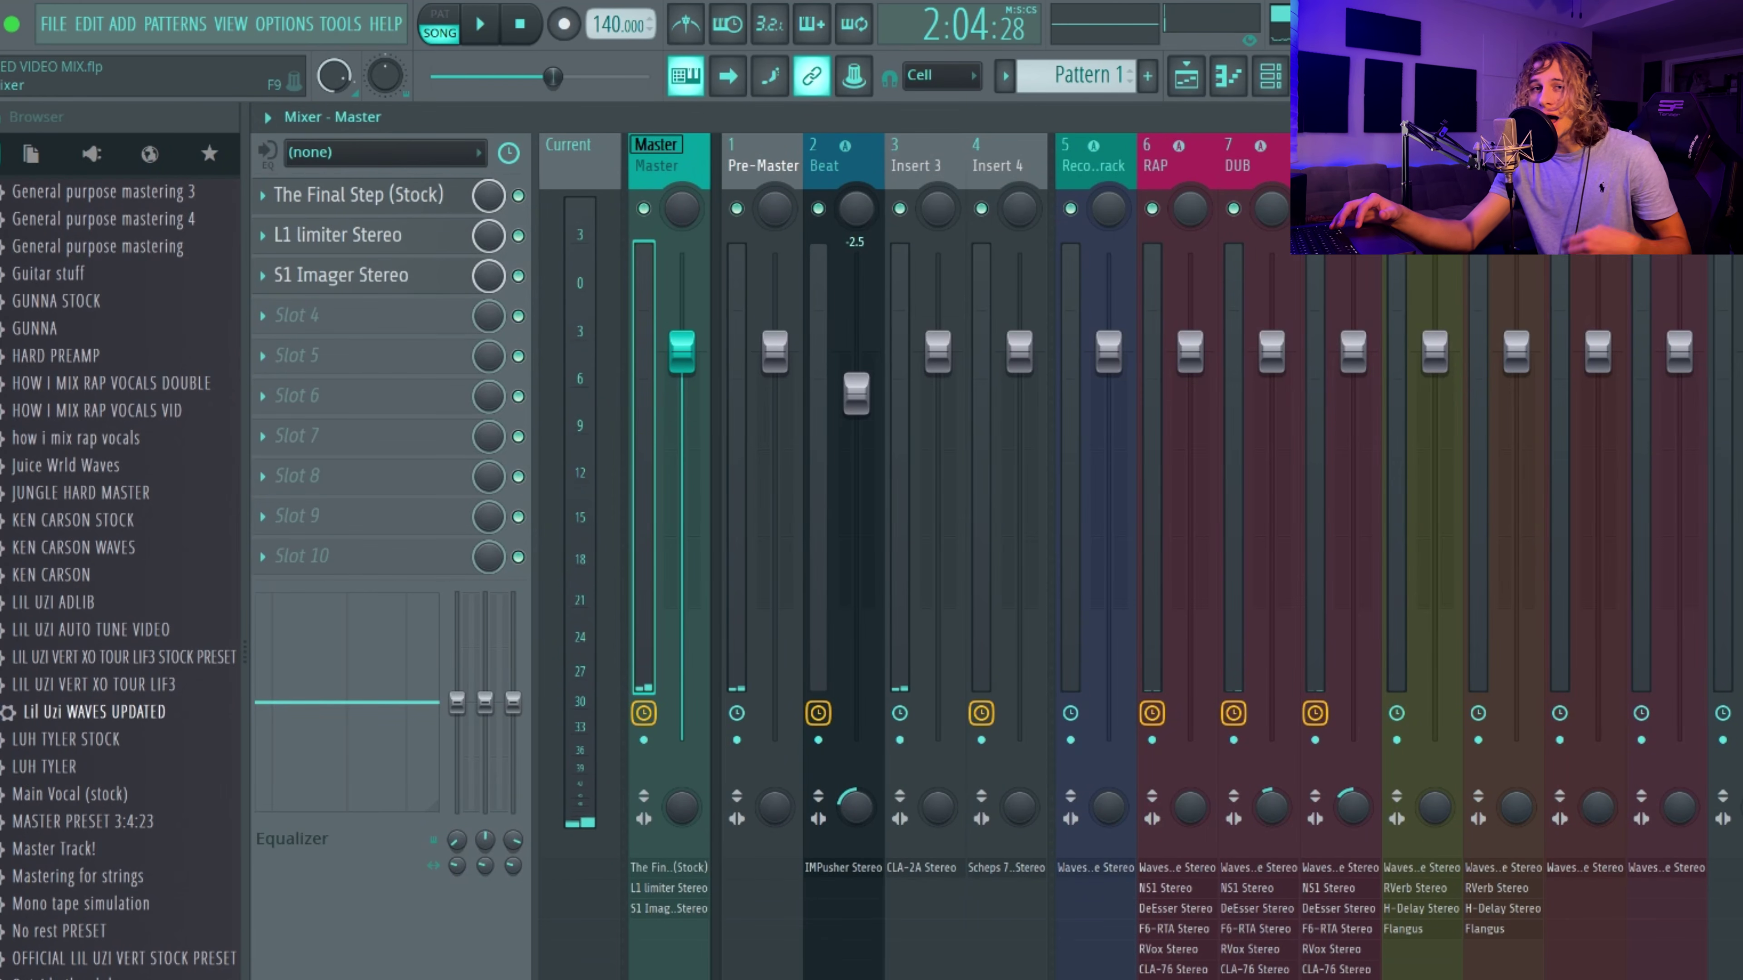